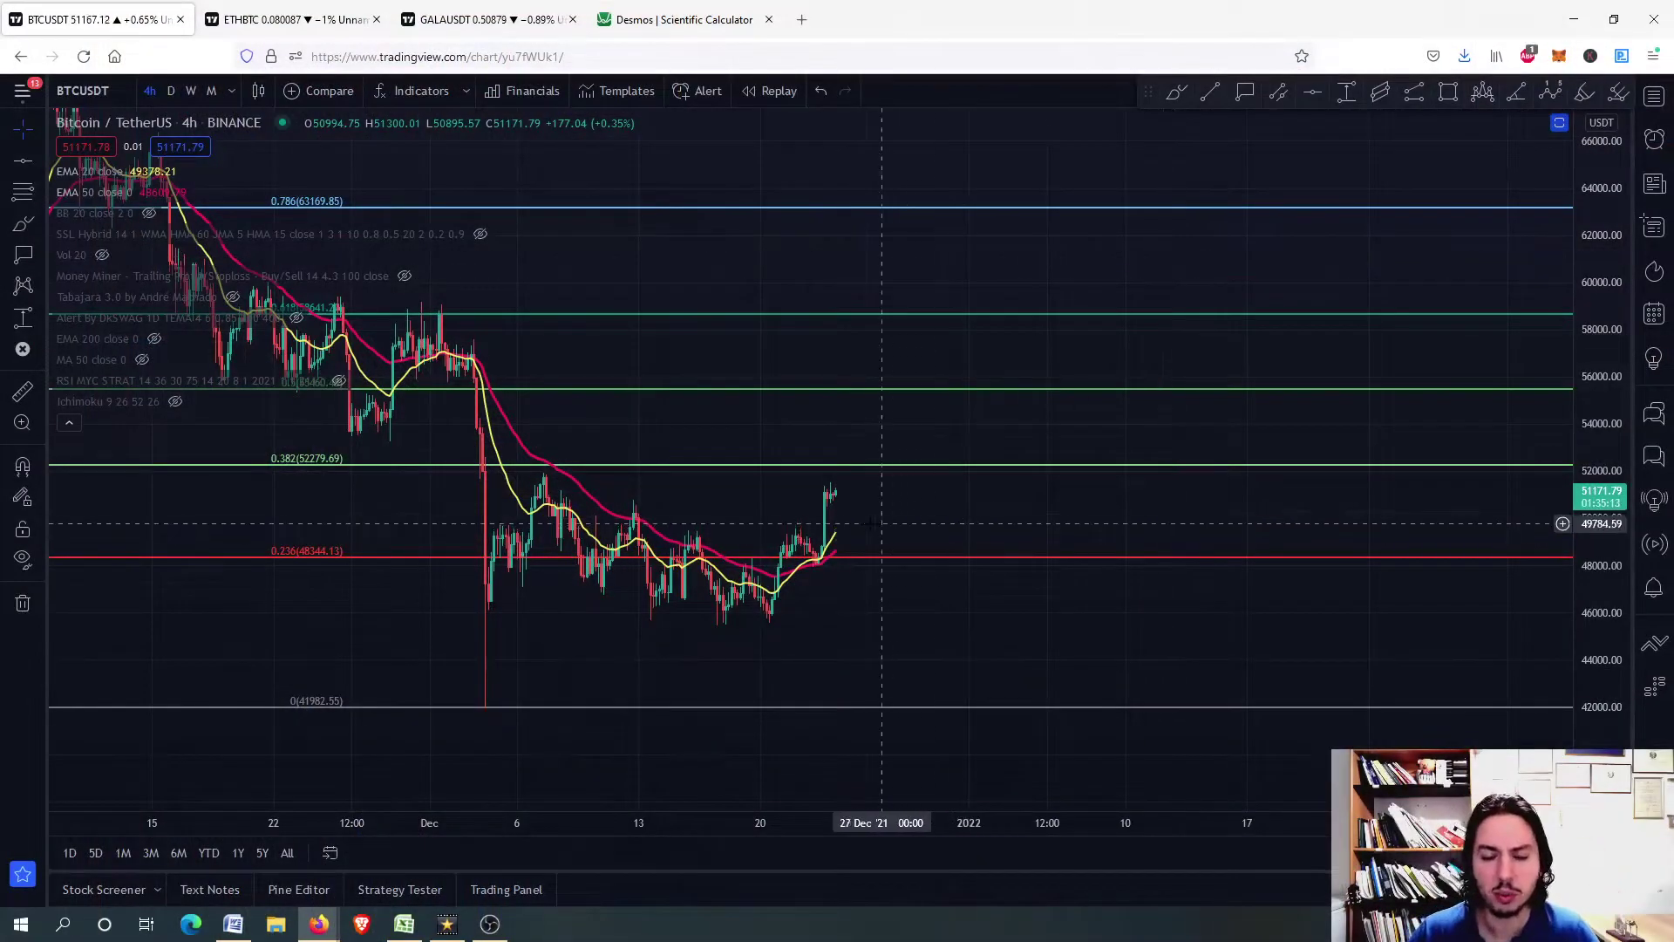
Step: Enlarge the candles and sketch a freehand loop around the recent pullback and bounce
scroll(837, 541, "up", 3)
left_click_drag(1562, 579, 1562, 507)
scroll(761, 542, "up", 2)
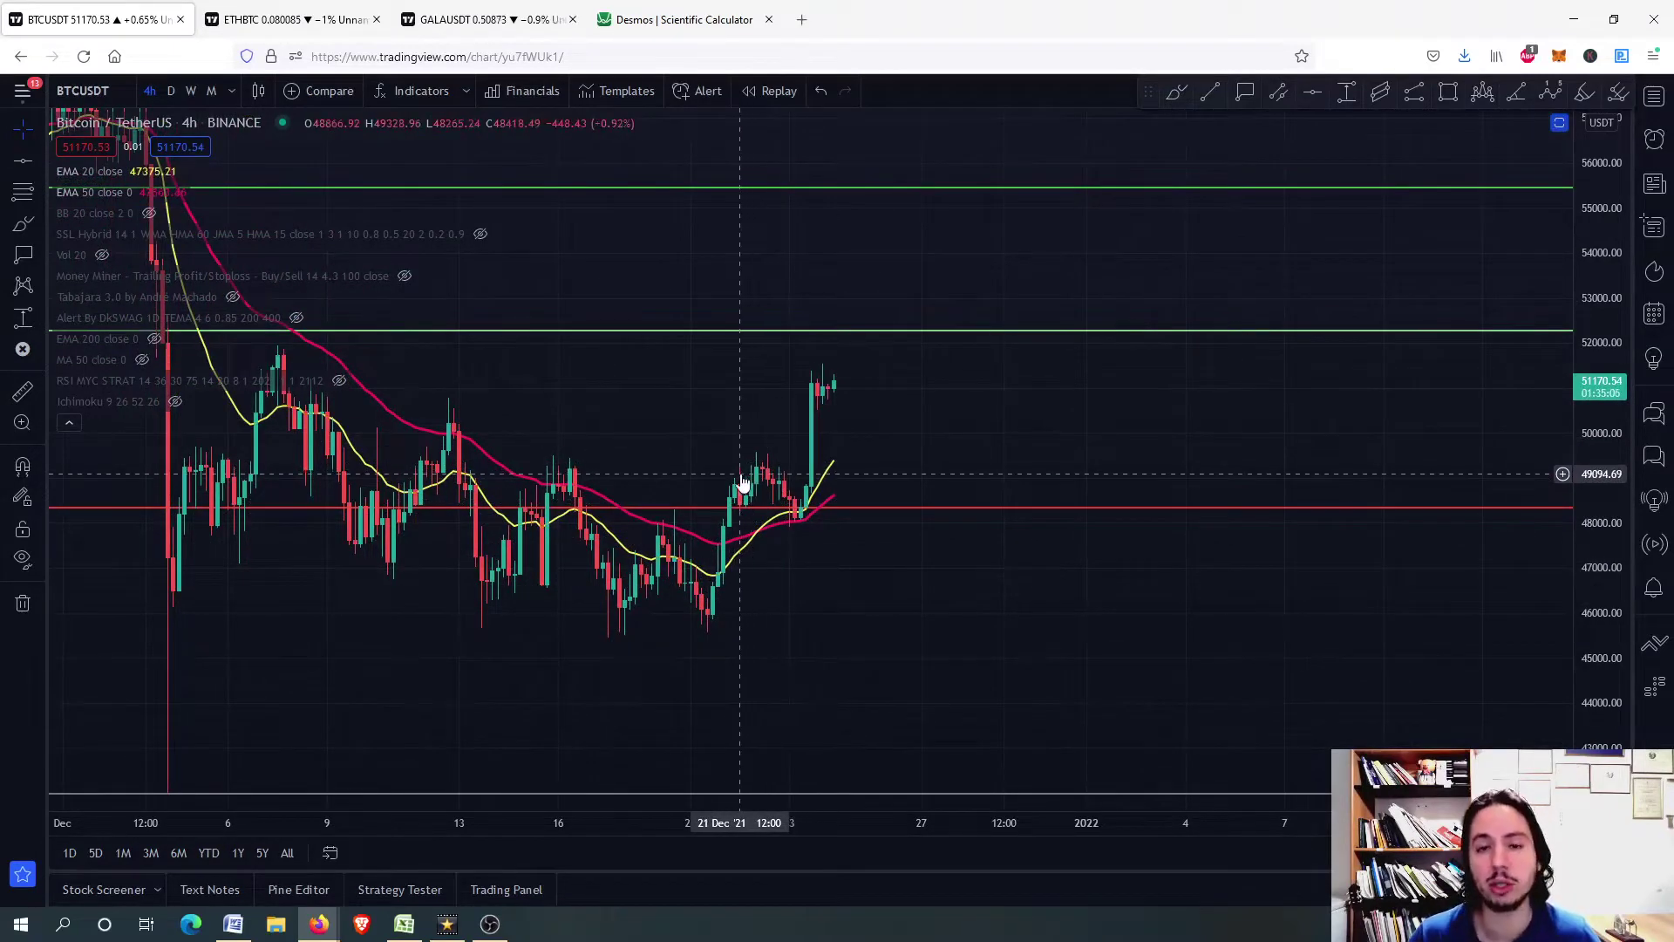
left_click(1176, 90)
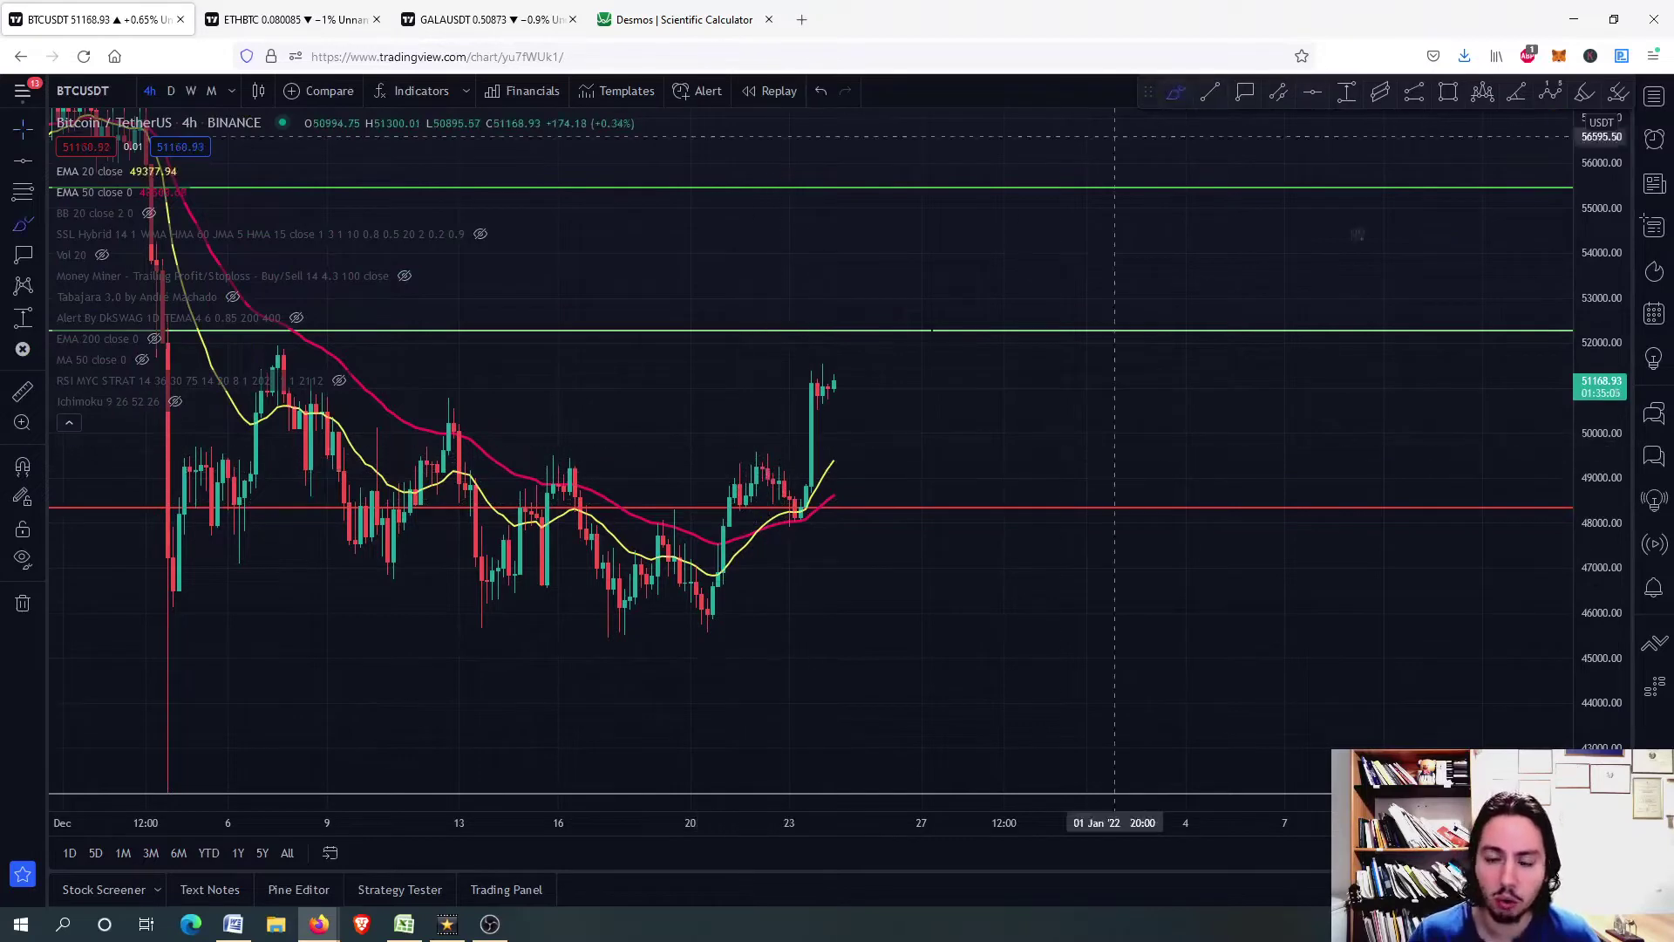
mouse_move(702, 610)
left_mouse_down()
mouse_move(736, 501)
mouse_move(767, 474)
mouse_move(794, 517)
mouse_move(826, 525)
mouse_move(777, 508)
mouse_move(828, 515)
left_mouse_up()
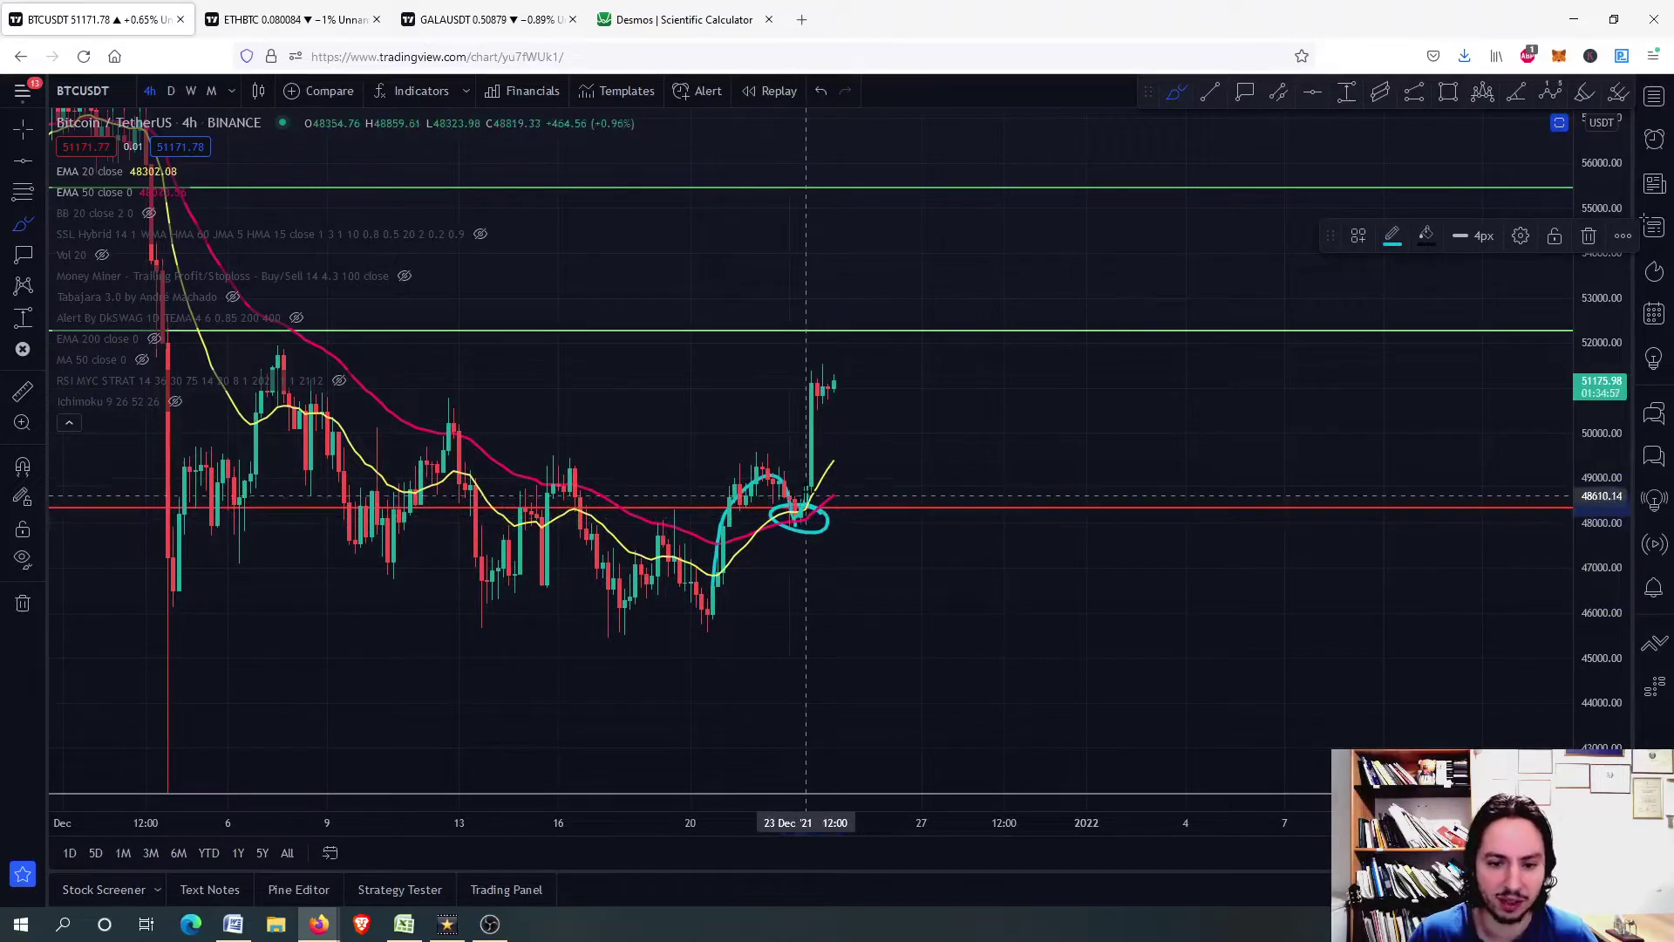
left_click(806, 481)
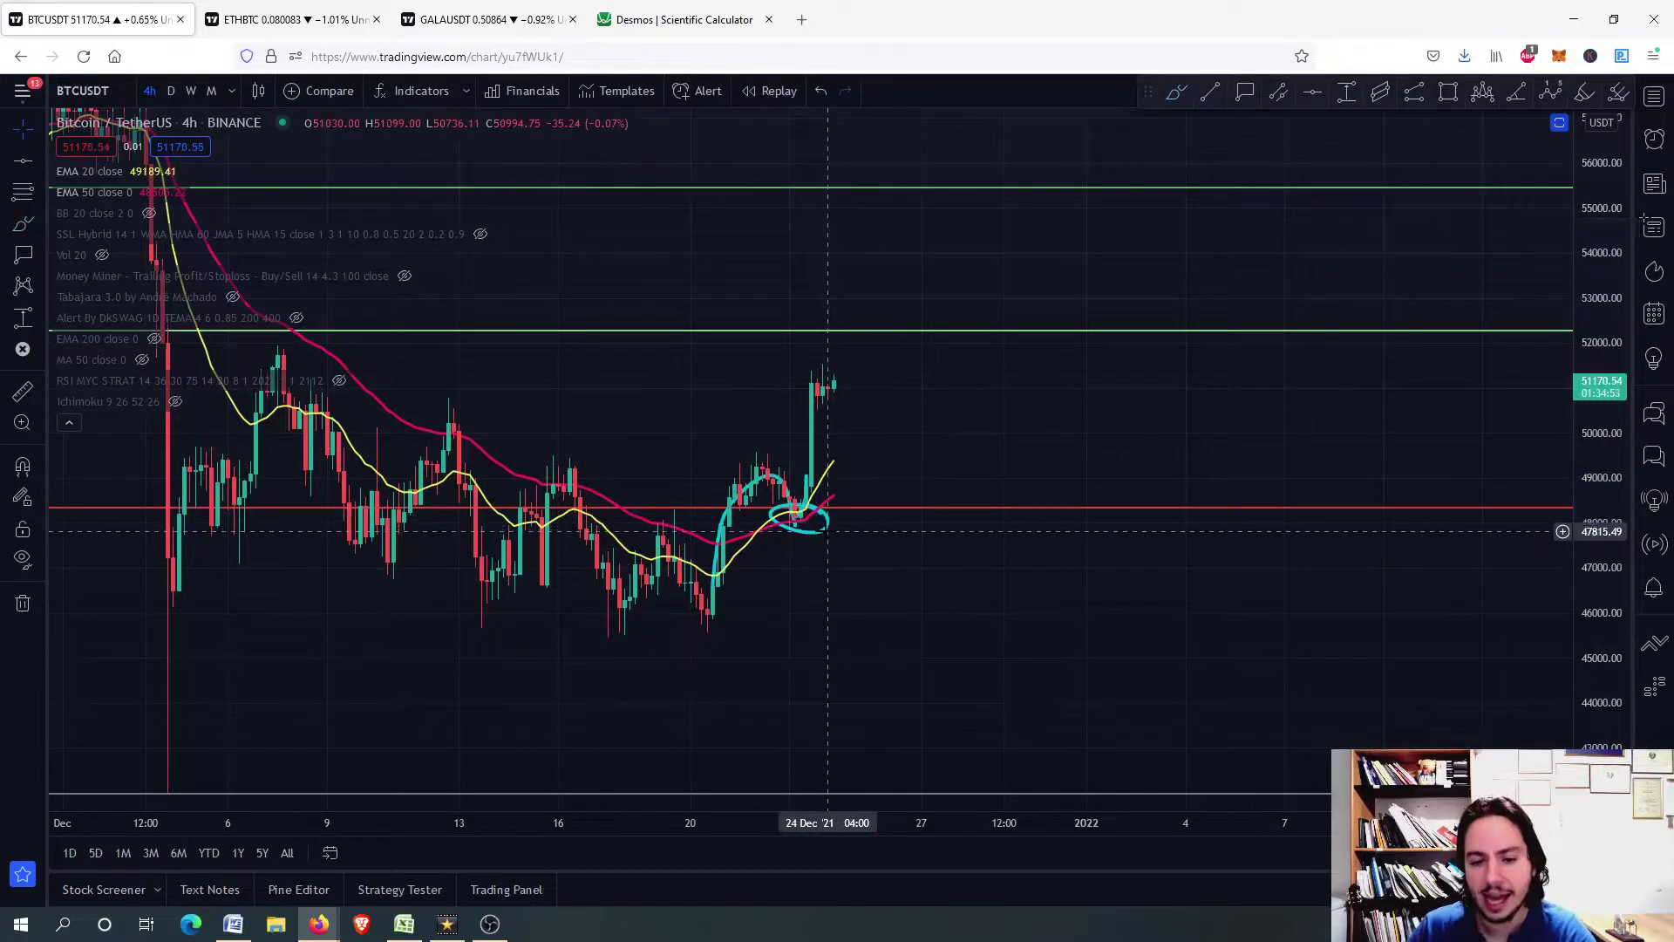
Step: Remove all drawings from the chart and zoom back out
right_click(879, 575)
left_click(999, 824)
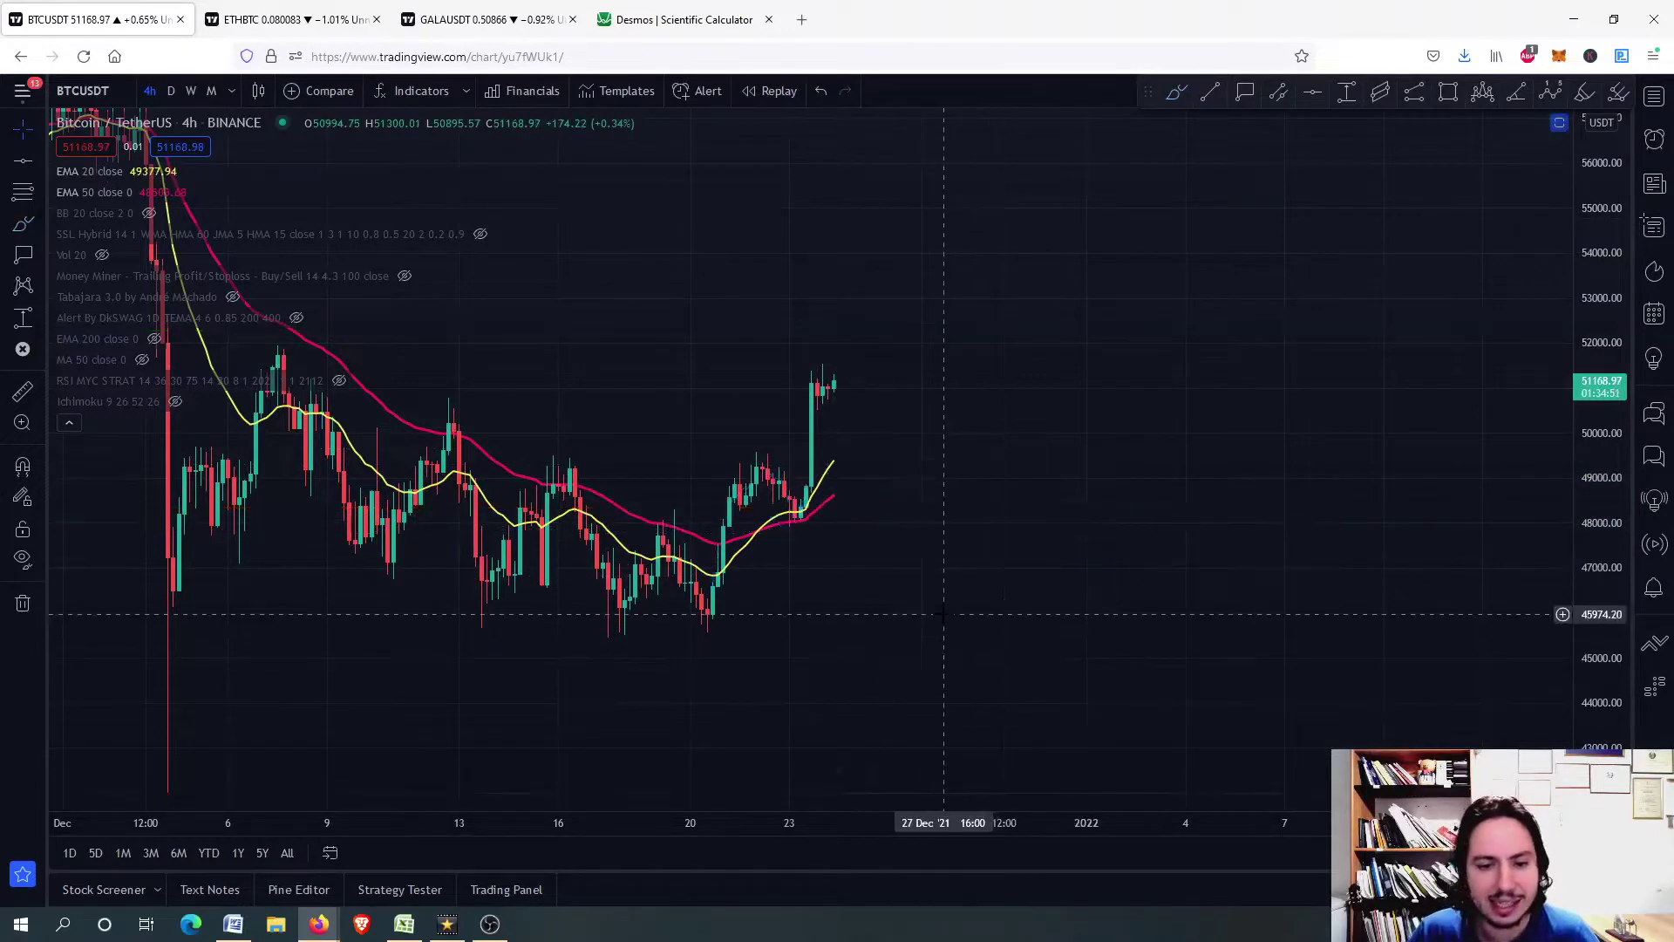
scroll(943, 615, "down", 5)
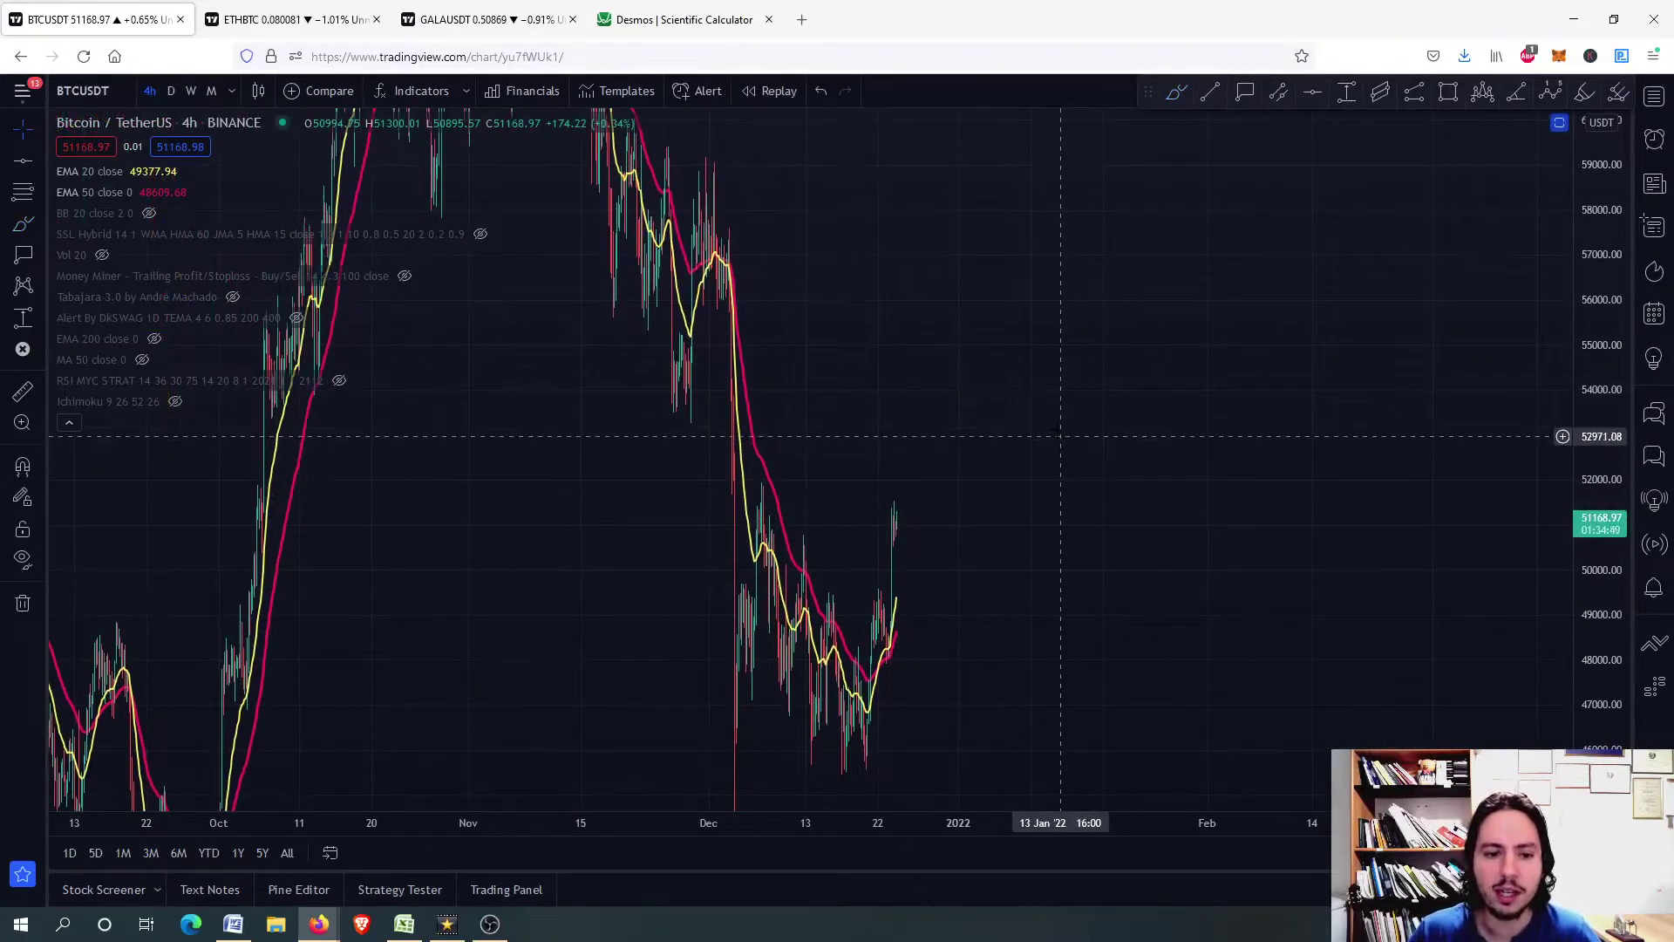
scroll(1060, 414, "down", 2)
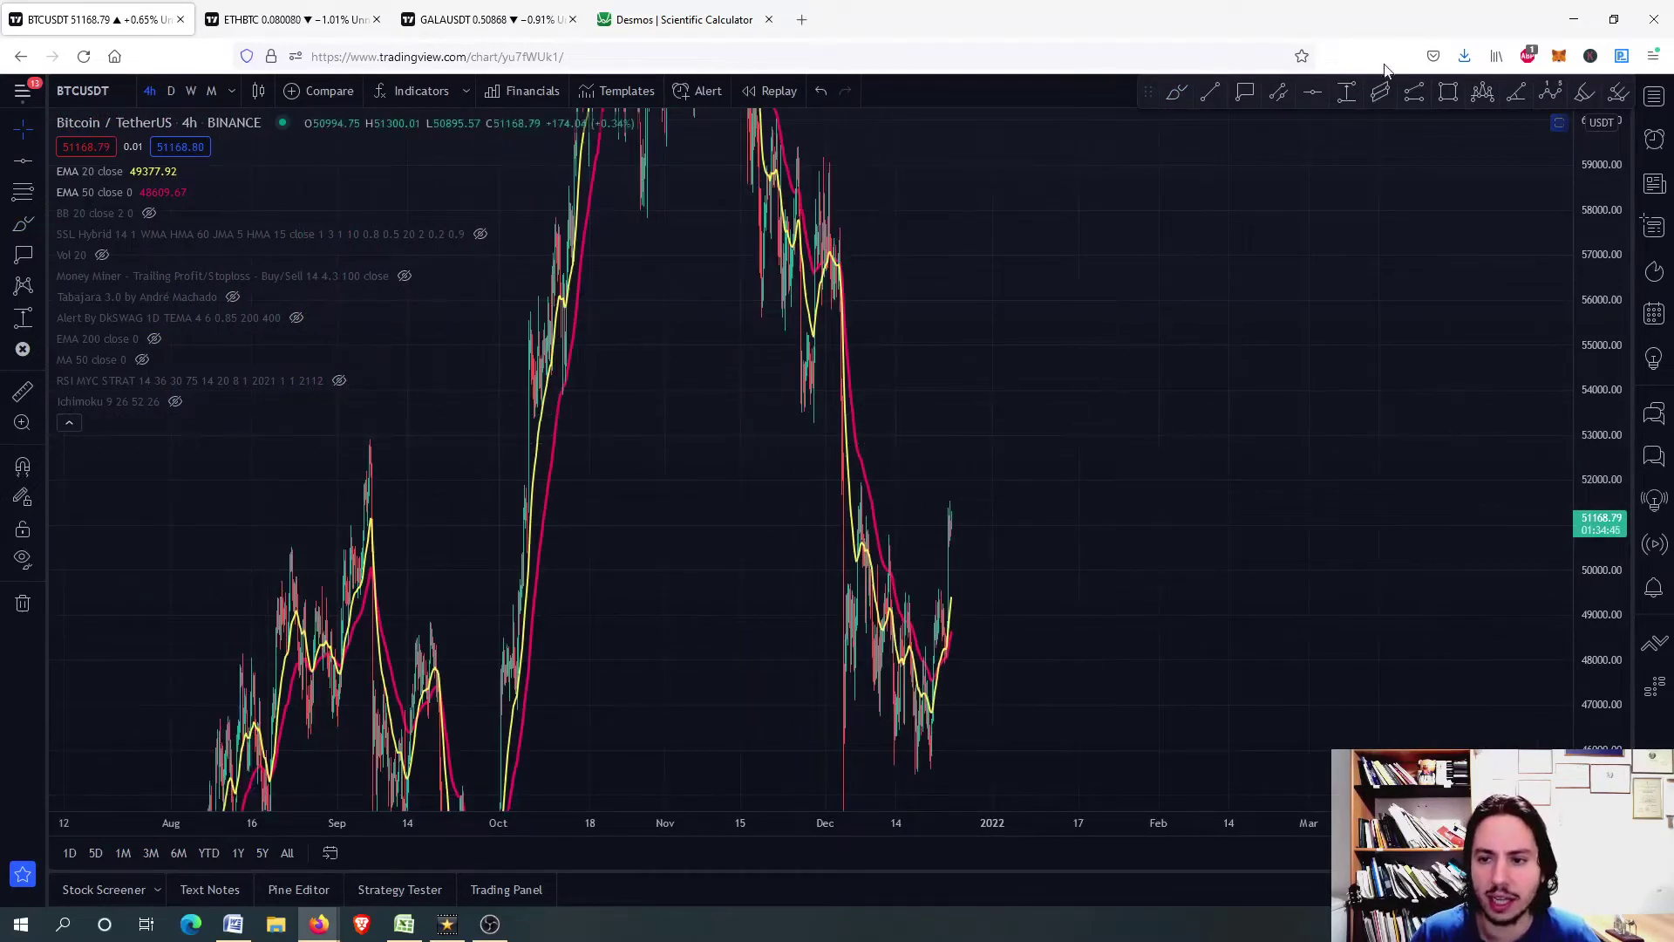
Step: Place a horizontal level at 52893.55 and shade a zone up to 53513.77
left_click(1312, 91)
left_click(978, 440)
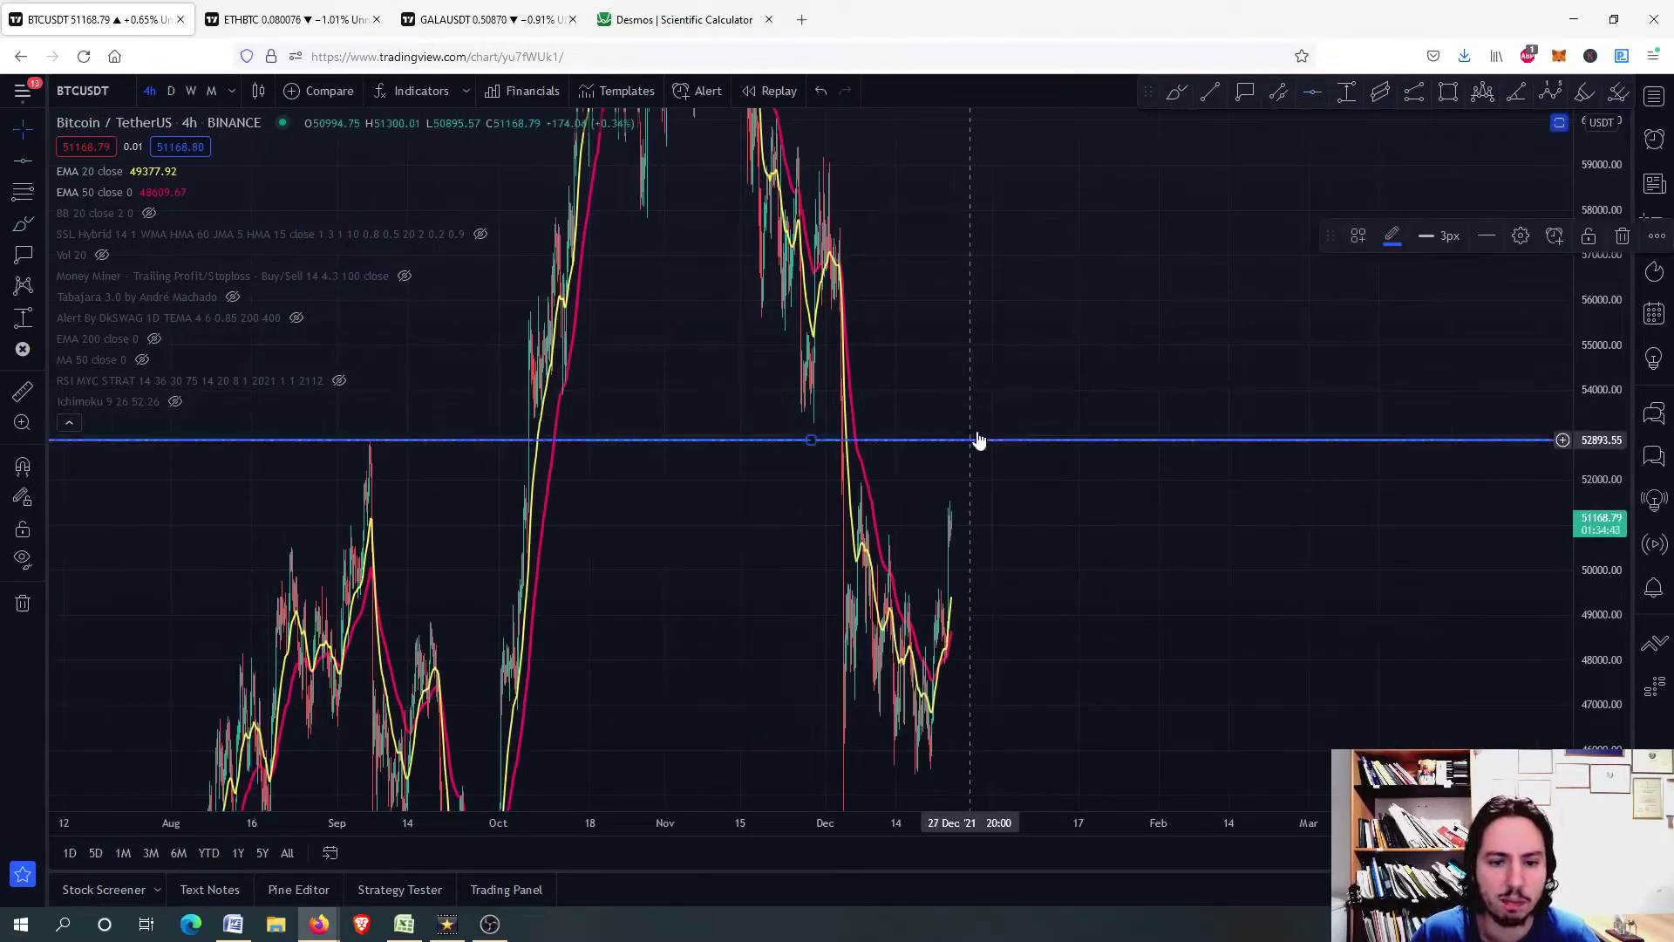
left_click(1098, 225)
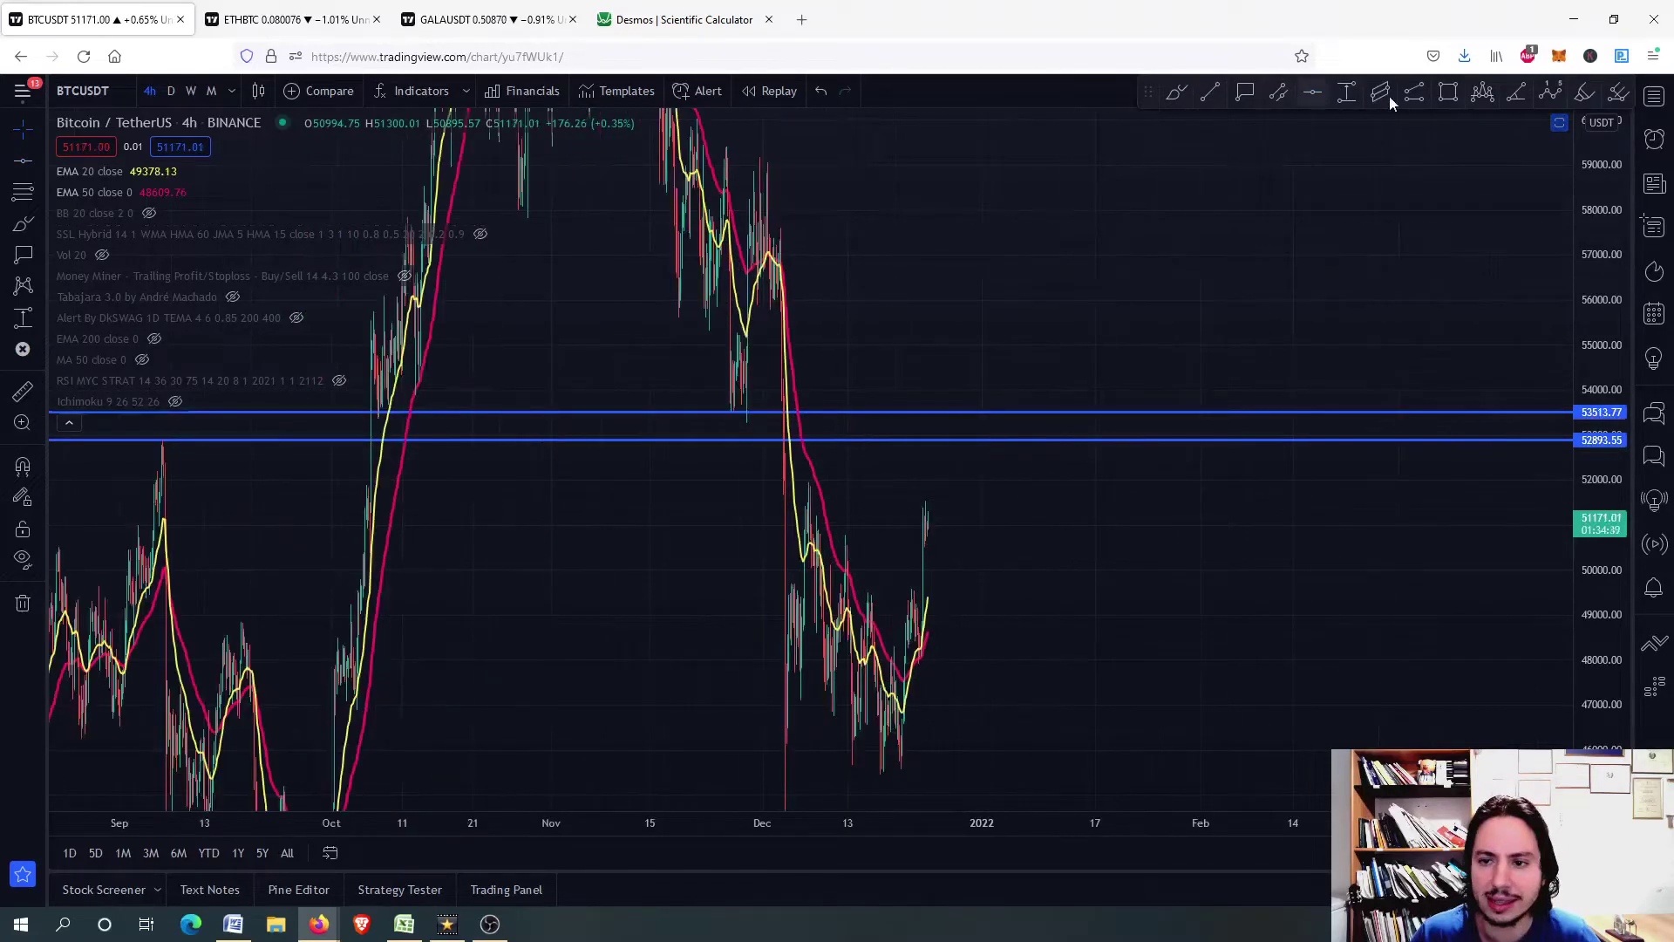
left_click_drag(1055, 411, 1065, 438)
Step: Add a second horizontal level at 55839.61
scroll(1061, 441, "down", 3)
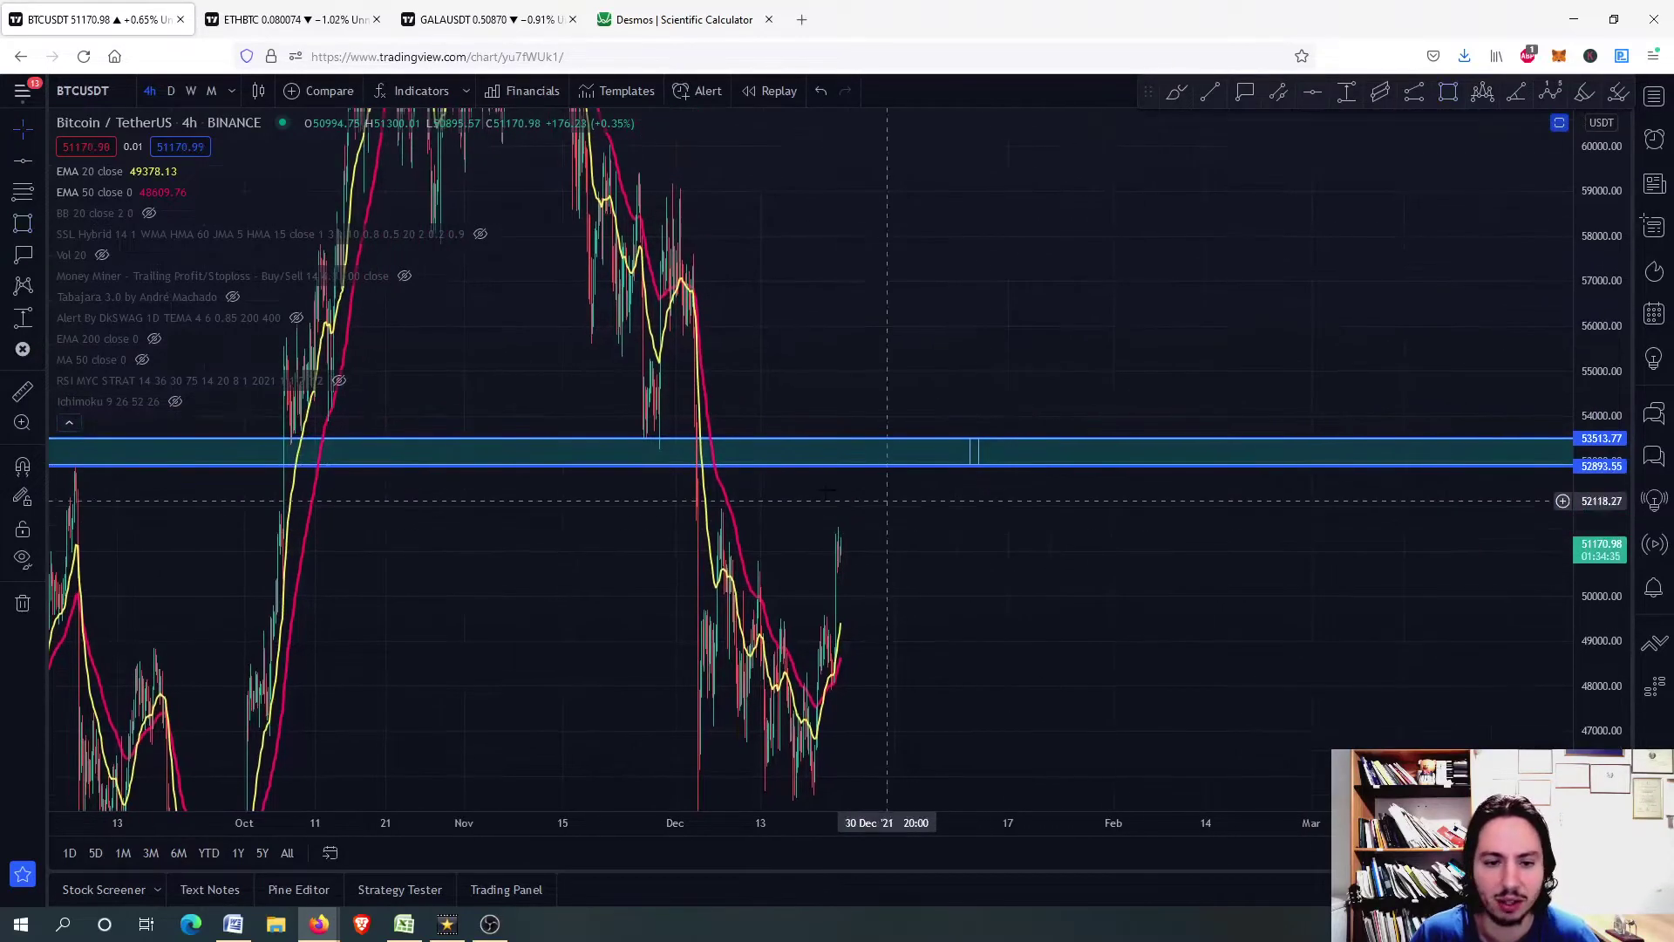
scroll(971, 449, "down", 2)
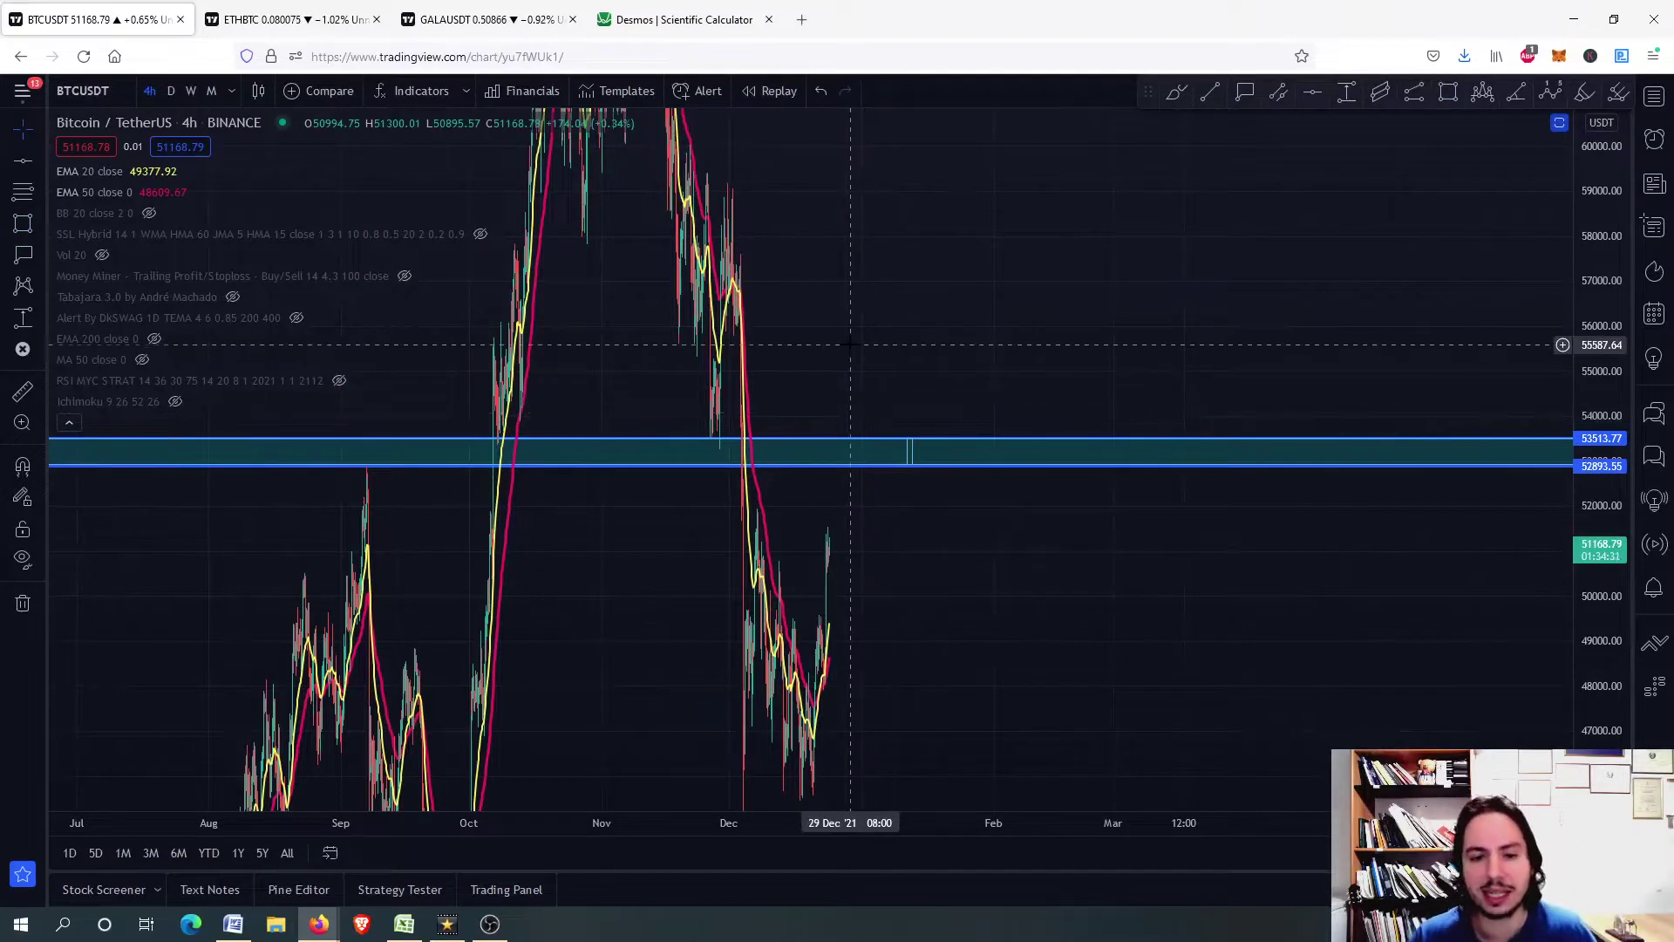
scroll(853, 343, "up", 2)
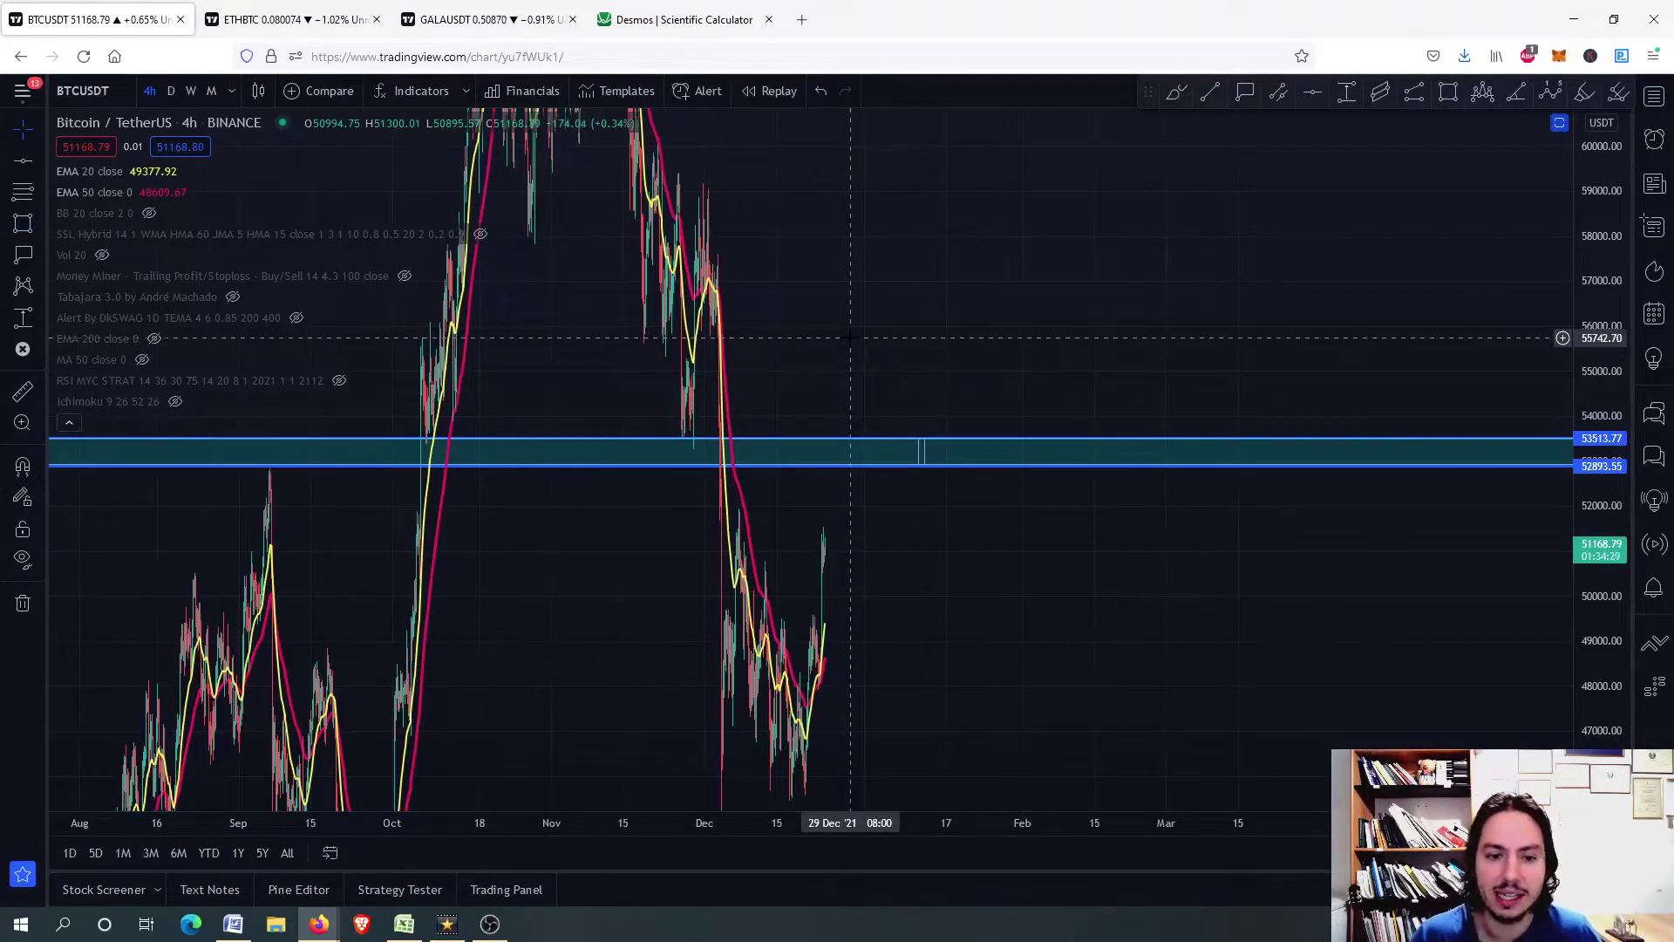
scroll(851, 337, "up", 2)
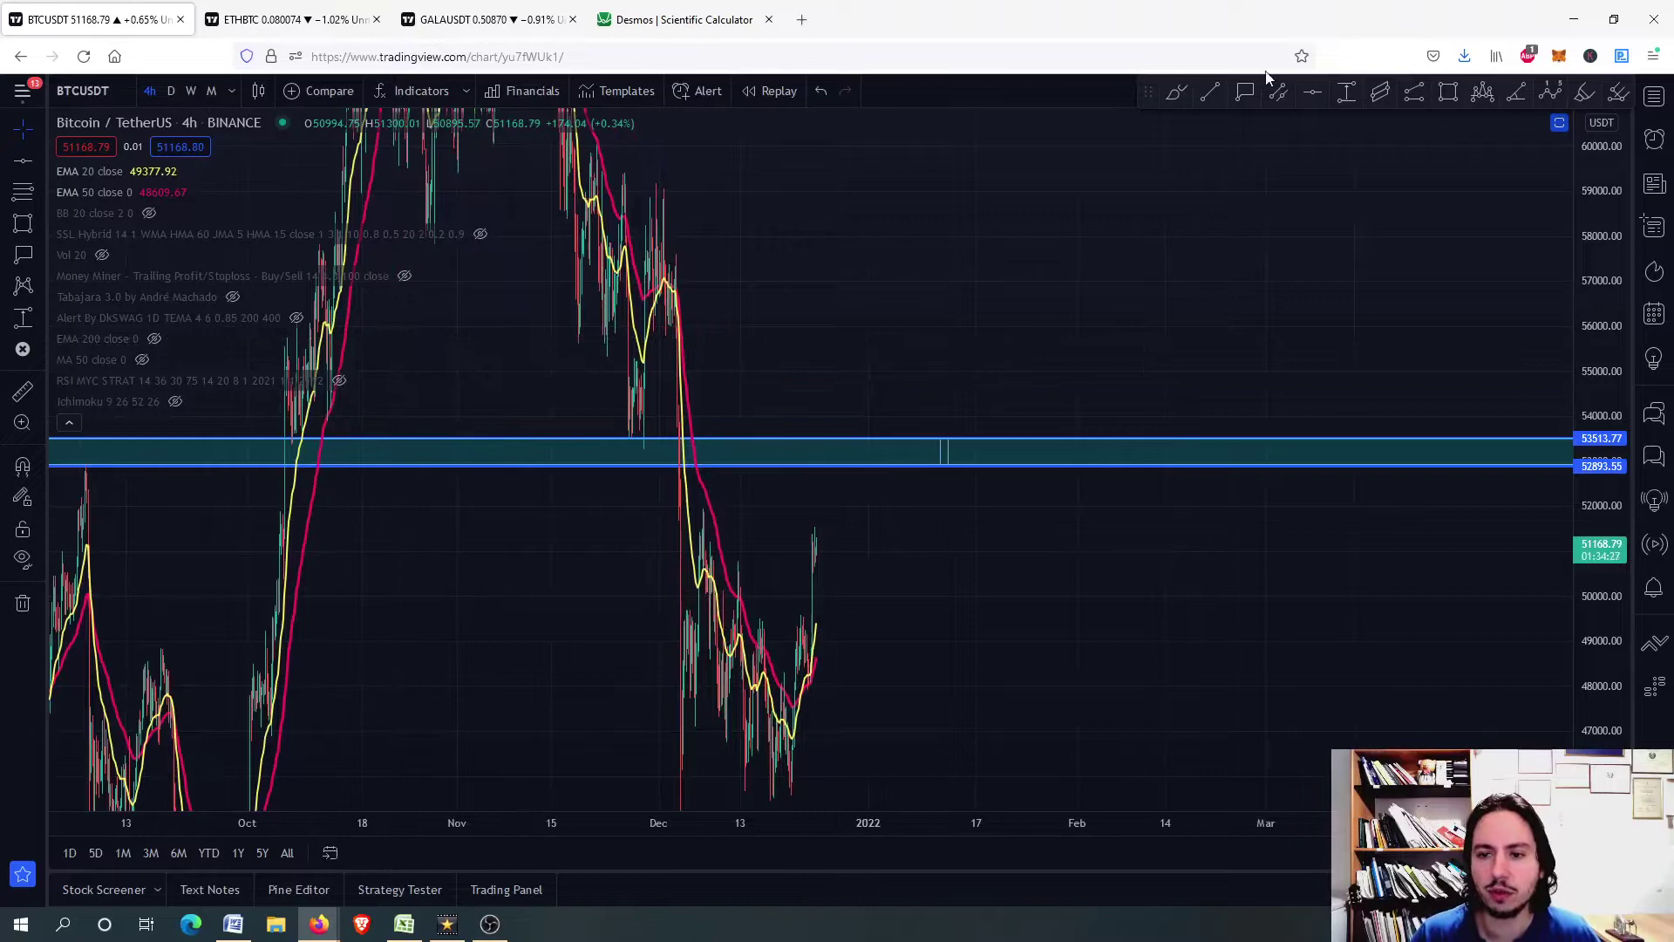
left_click(1312, 91)
left_click(808, 333)
left_click(916, 272)
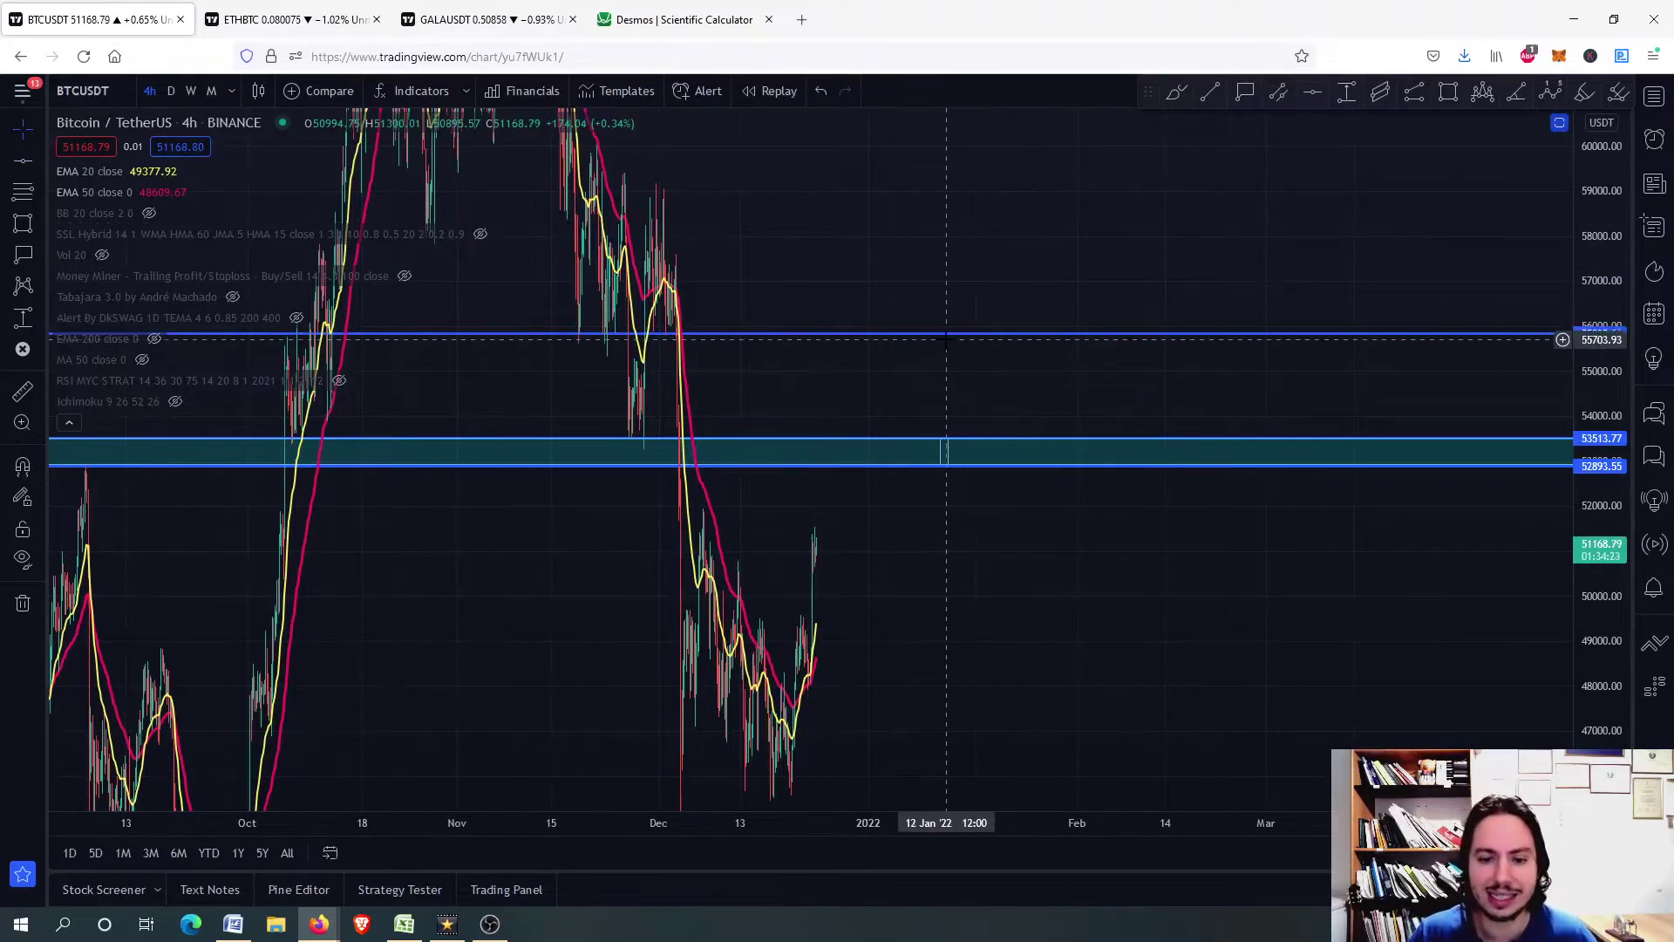
Step: Start a price-range measurement from the latest candle, then cancel it
scroll(922, 343, "up", 1)
left_click(1346, 92)
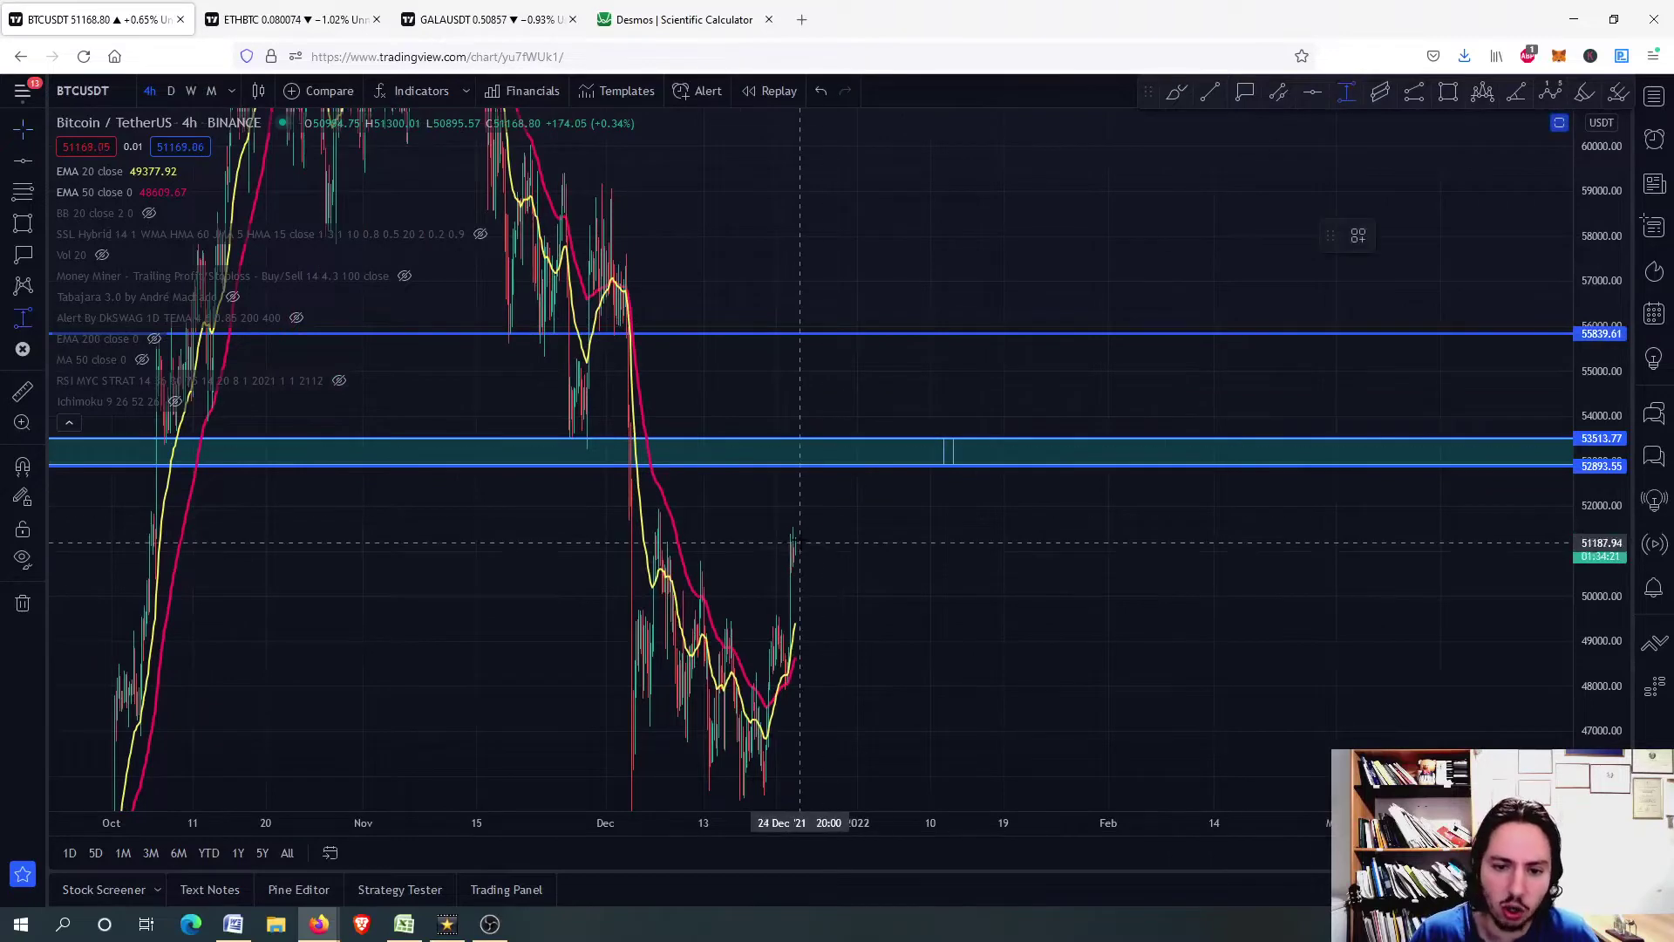
left_click(802, 540)
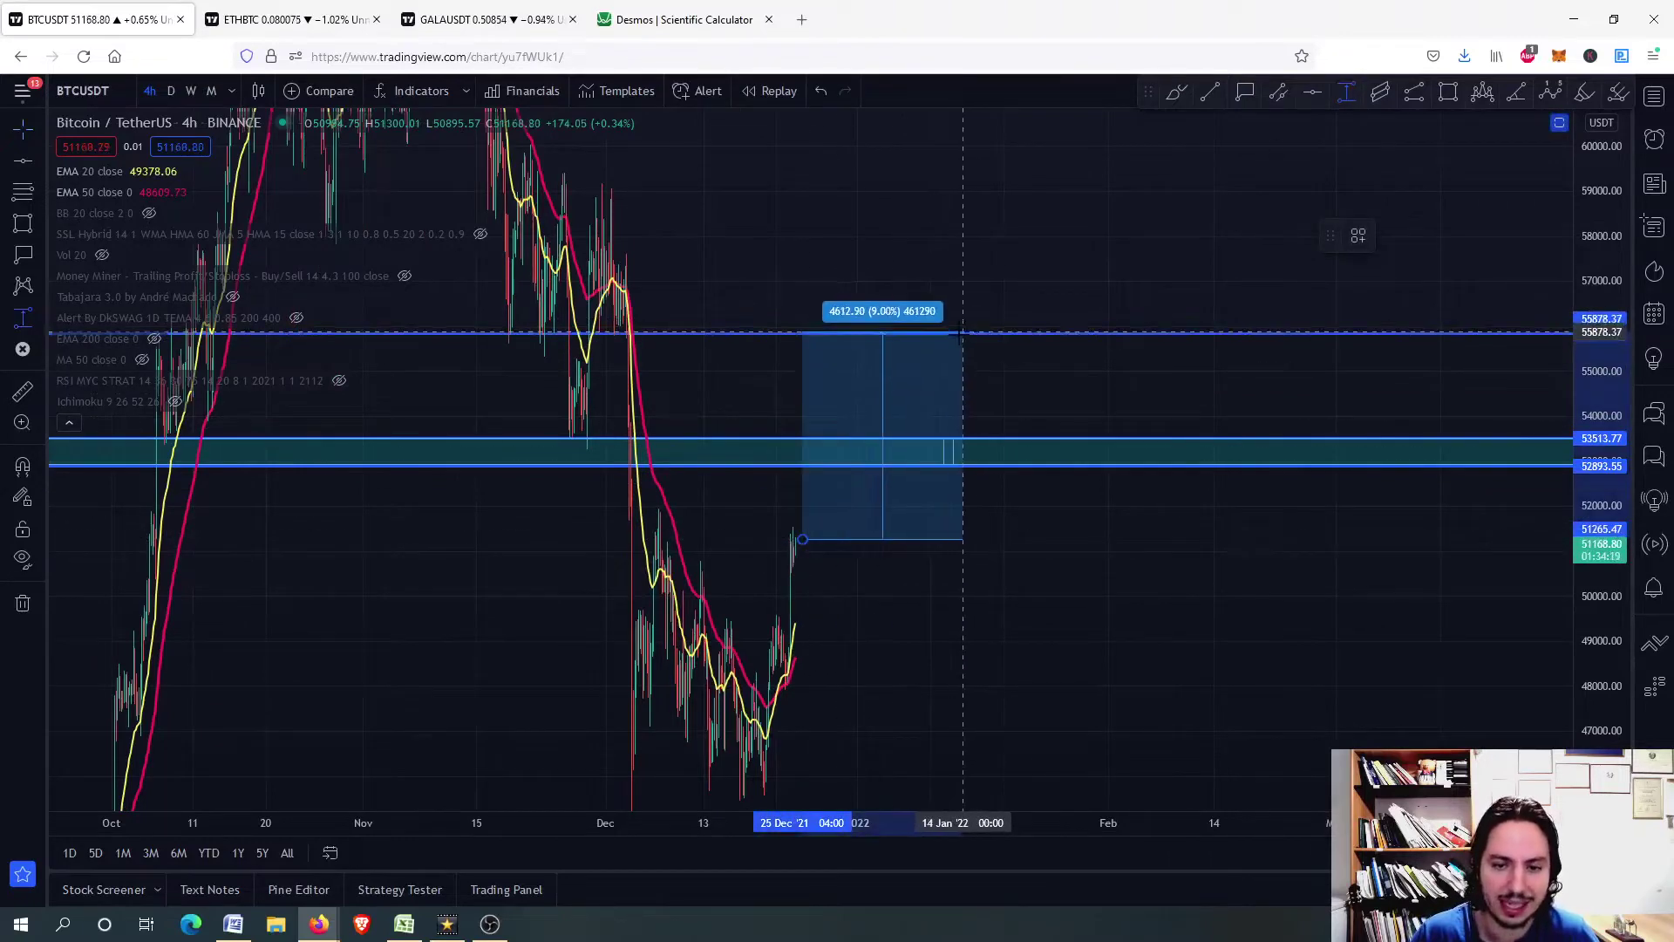
key("Escape")
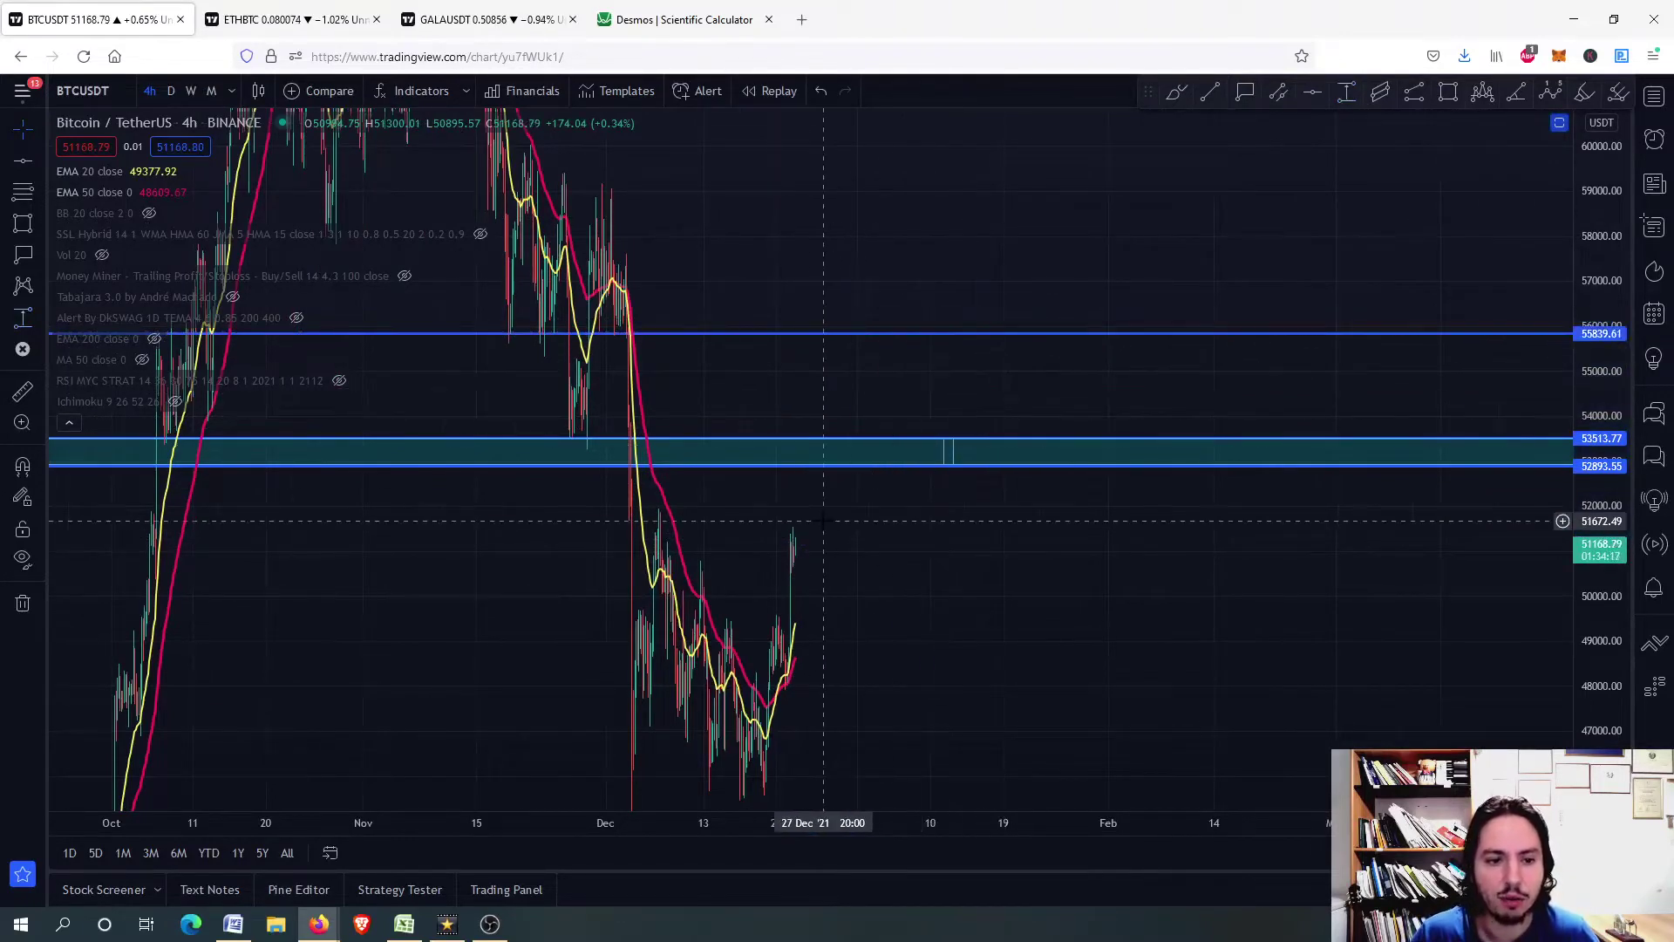
scroll(813, 528, "up", 3)
scroll(812, 529, "up", 2)
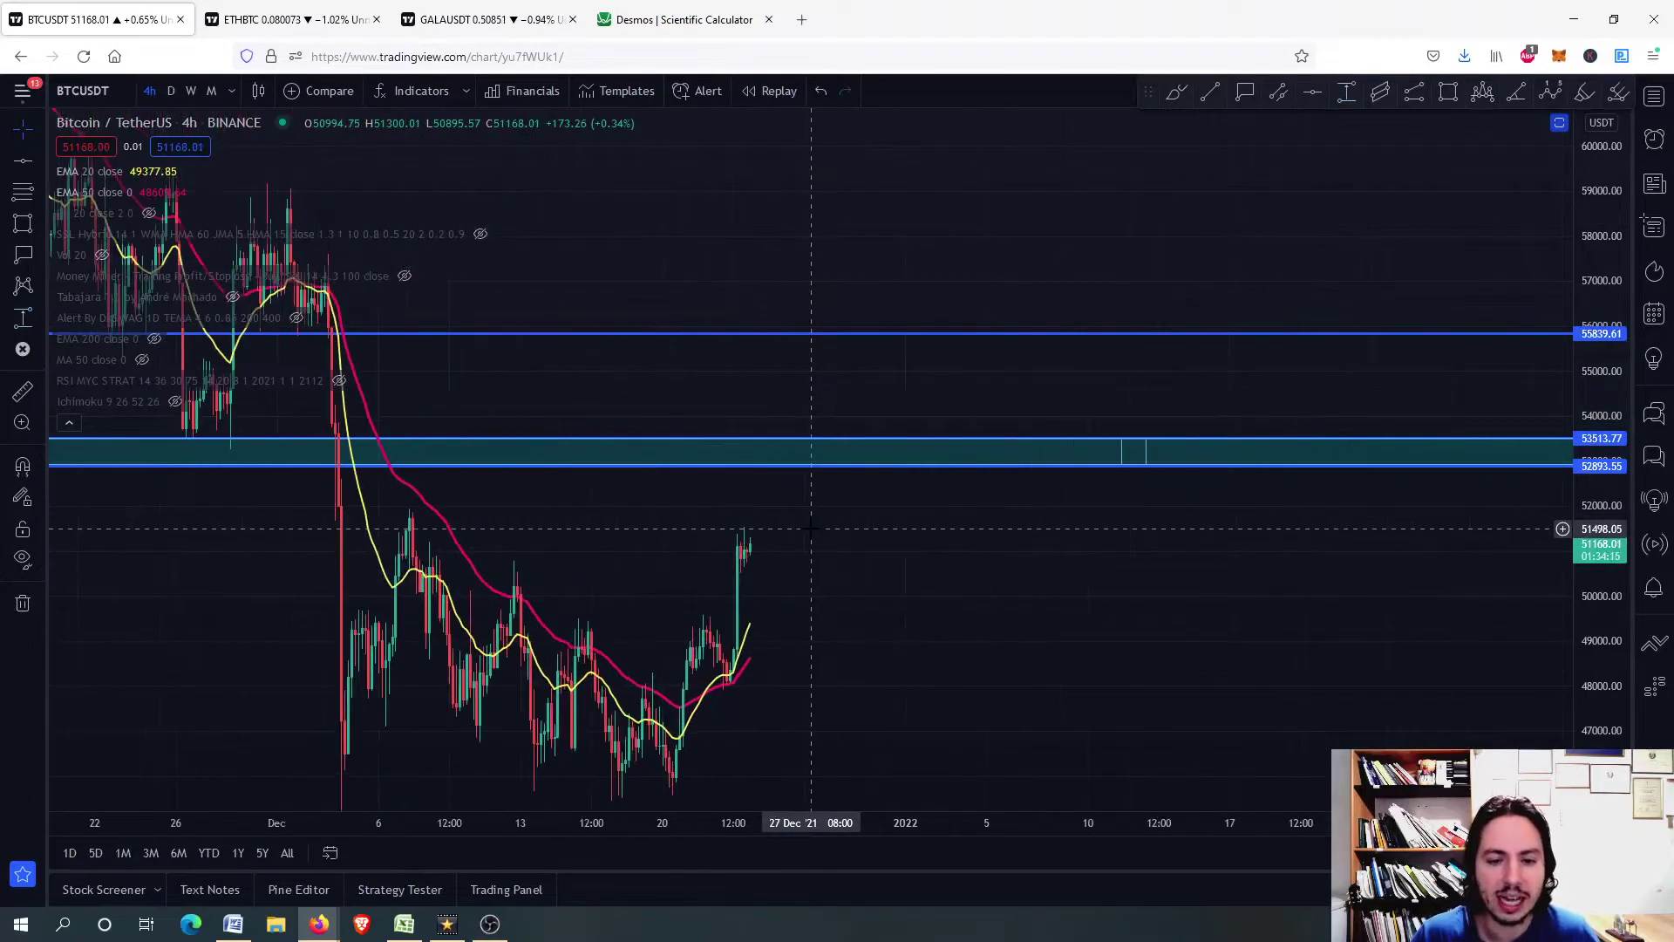
scroll(812, 528, "down", 2)
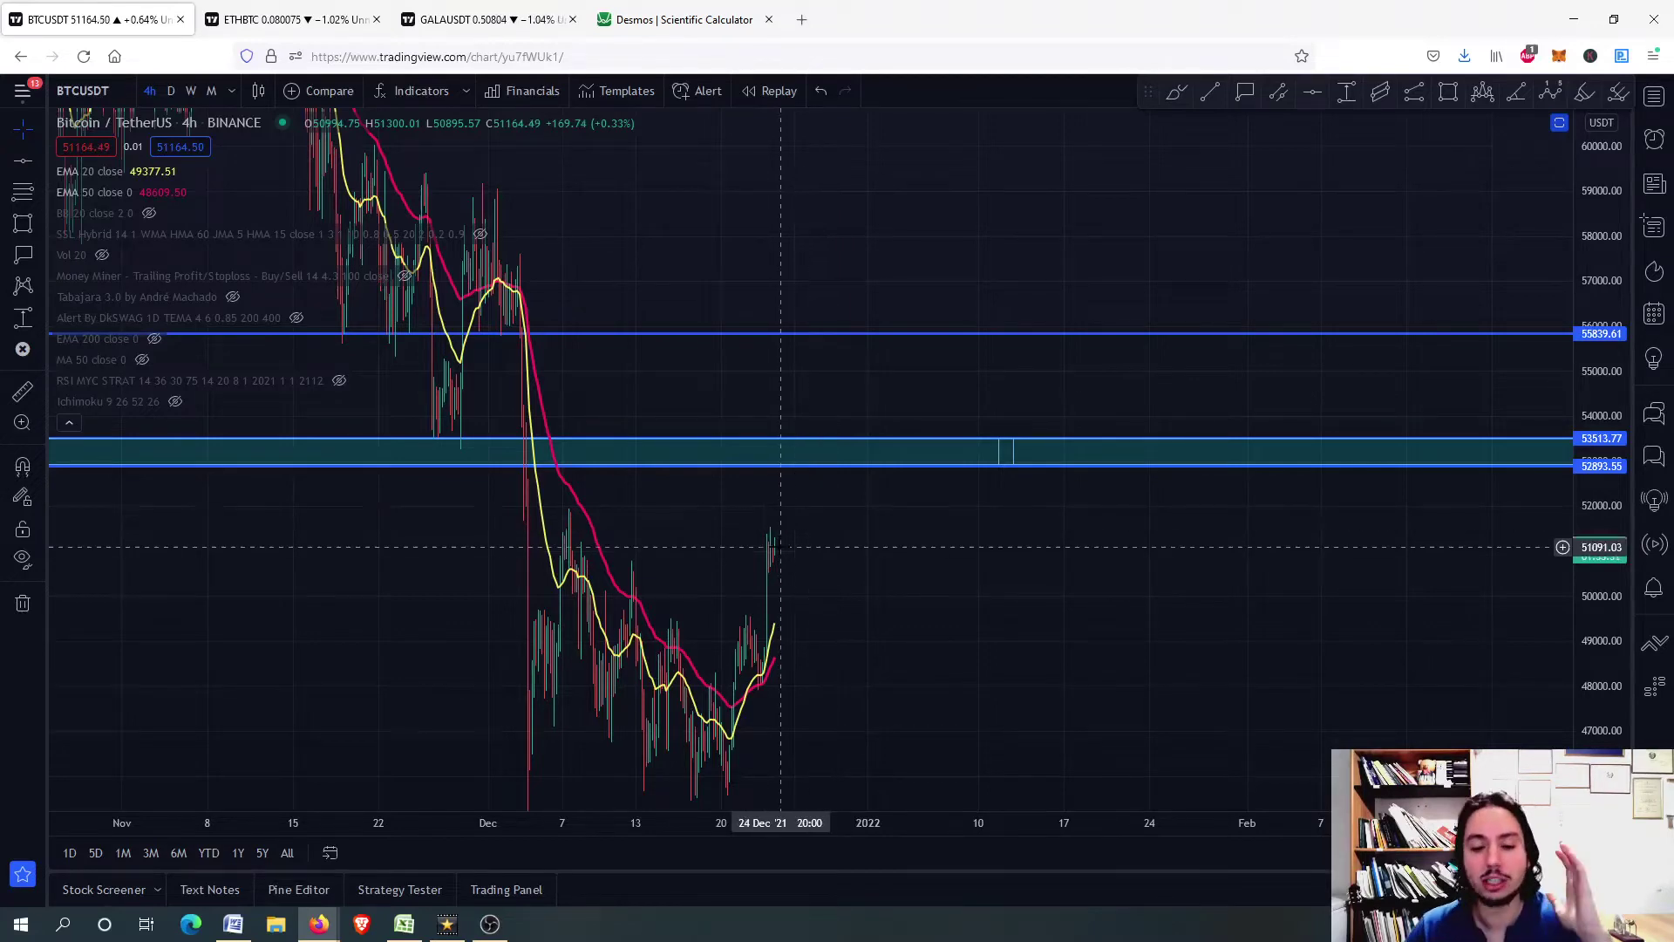
Step: Add price labels at 52951.70 and 53513.77 on the zone's edges
scroll(780, 541, "up", 2)
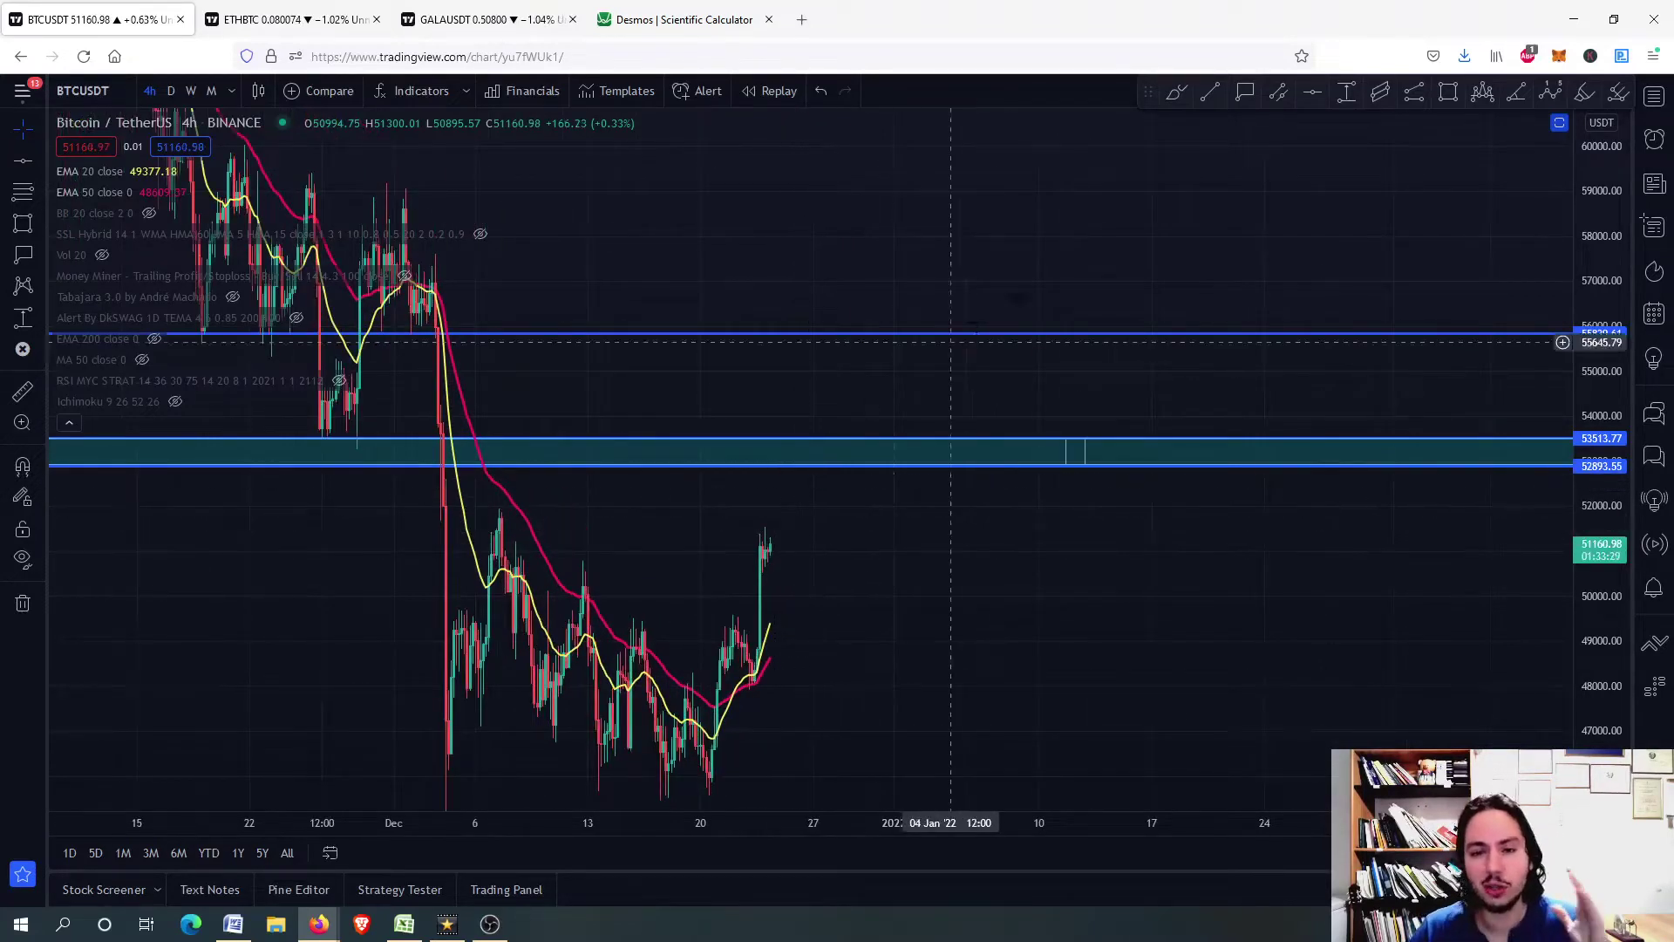
left_click(1245, 93)
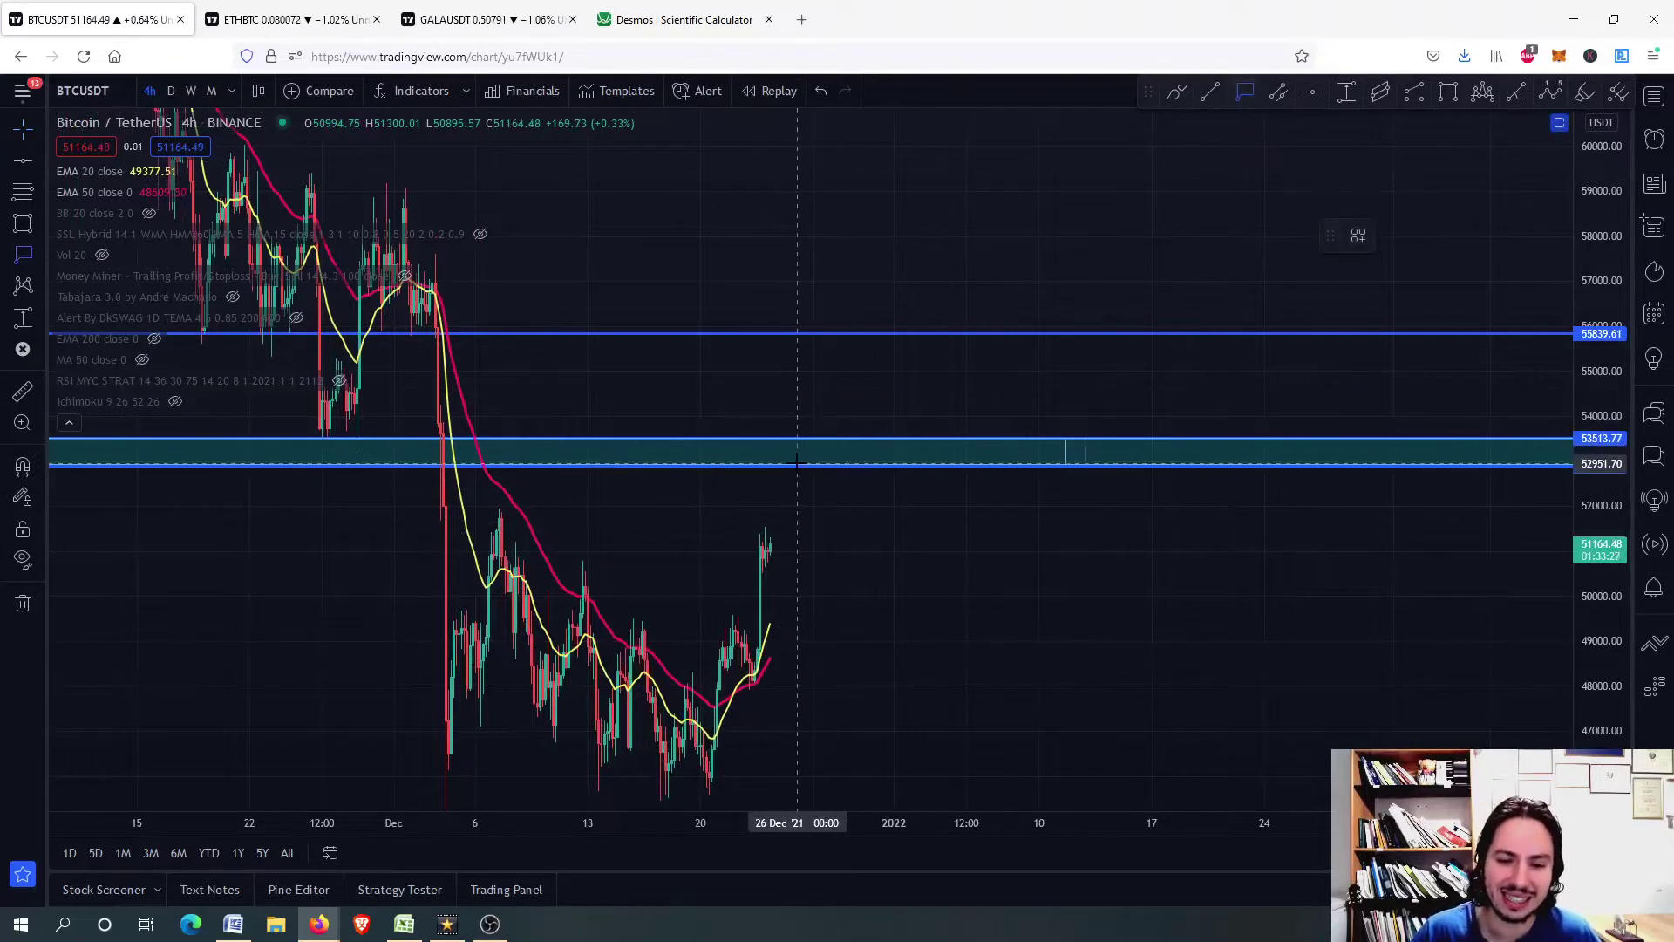
left_click(800, 465)
left_click(834, 448)
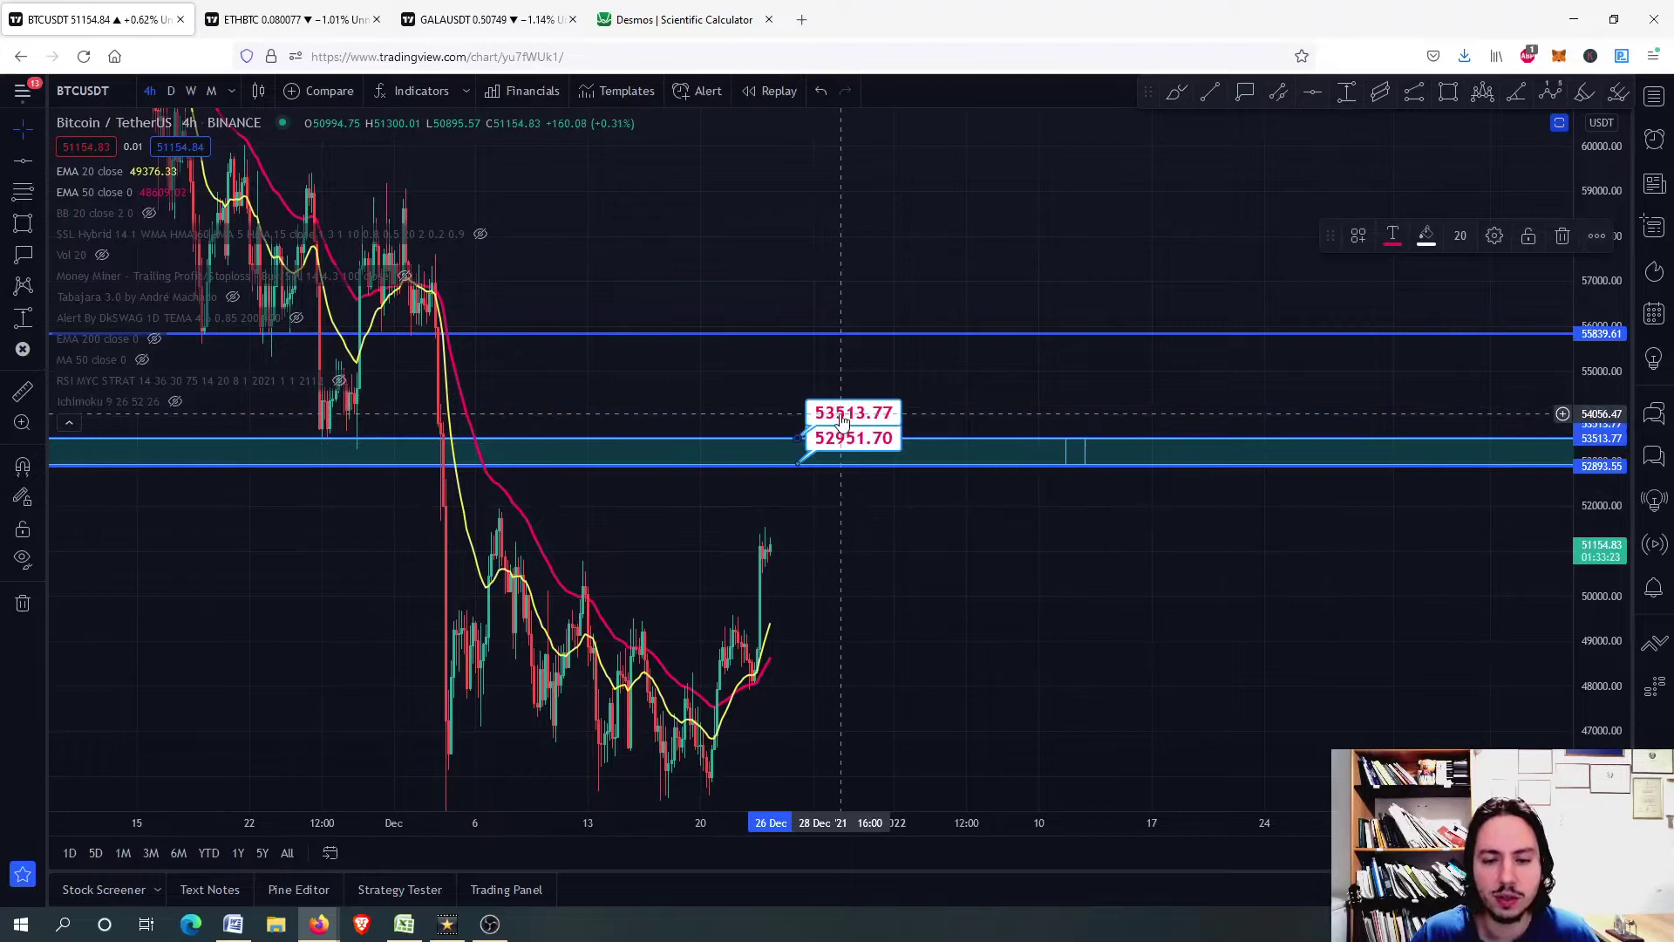
Step: Move a price label up to the upper level at 55800.84 and re-centre the recent candles
scroll(841, 421, "down", 5)
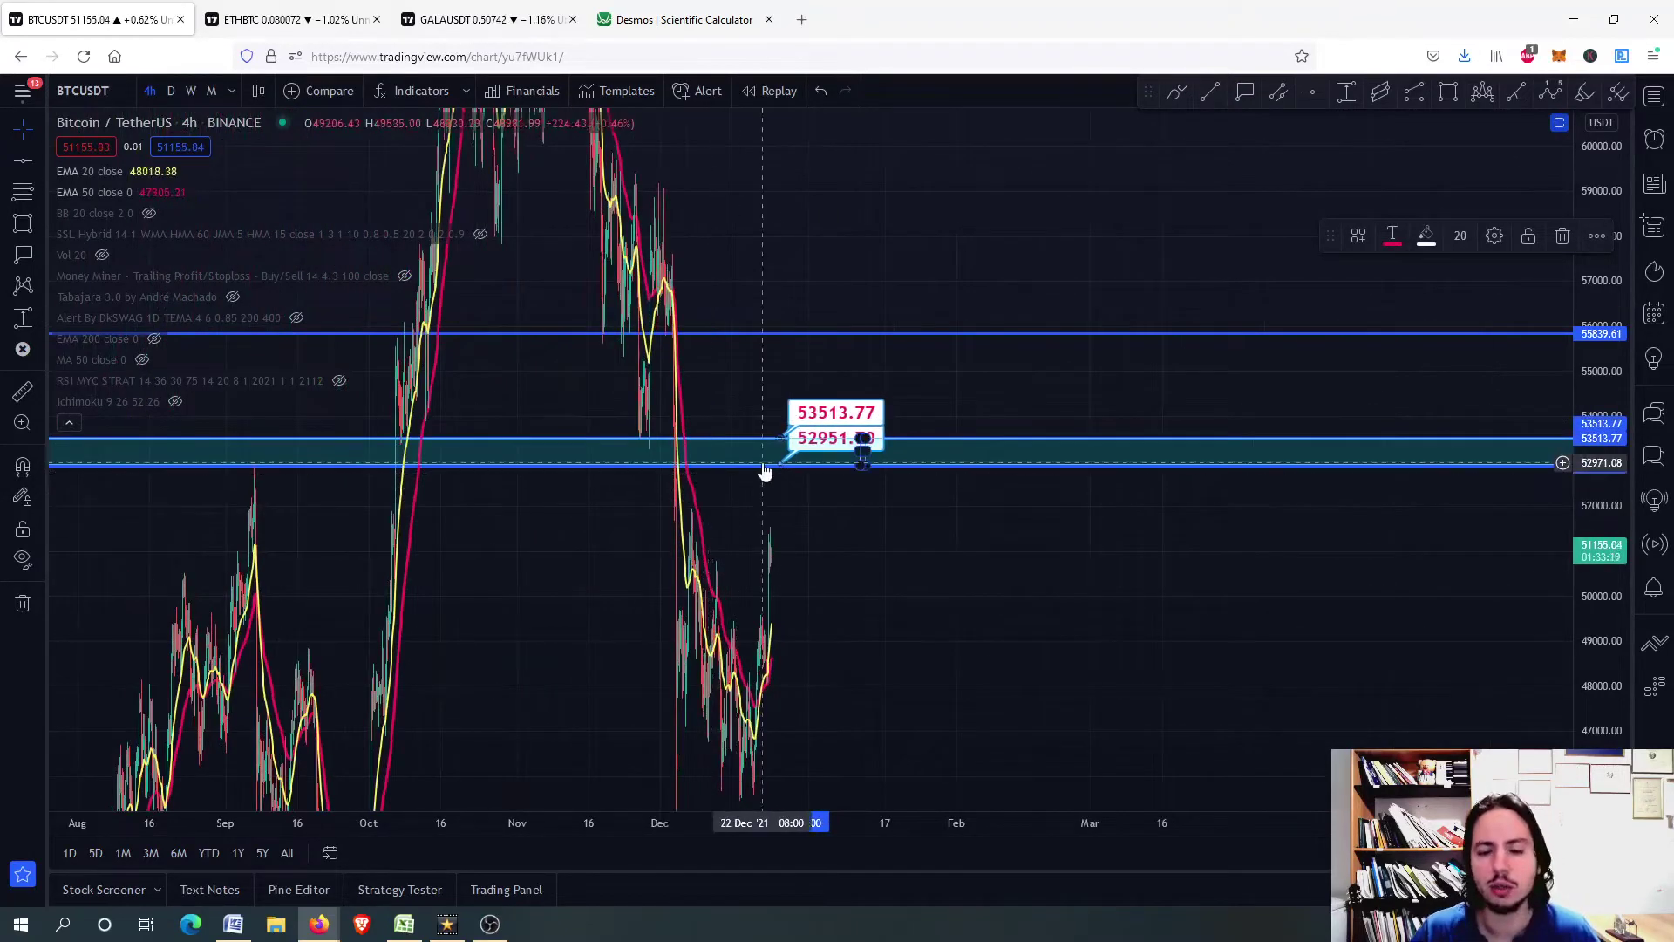
scroll(863, 422, "up", 3)
left_click_drag(861, 411, 856, 296)
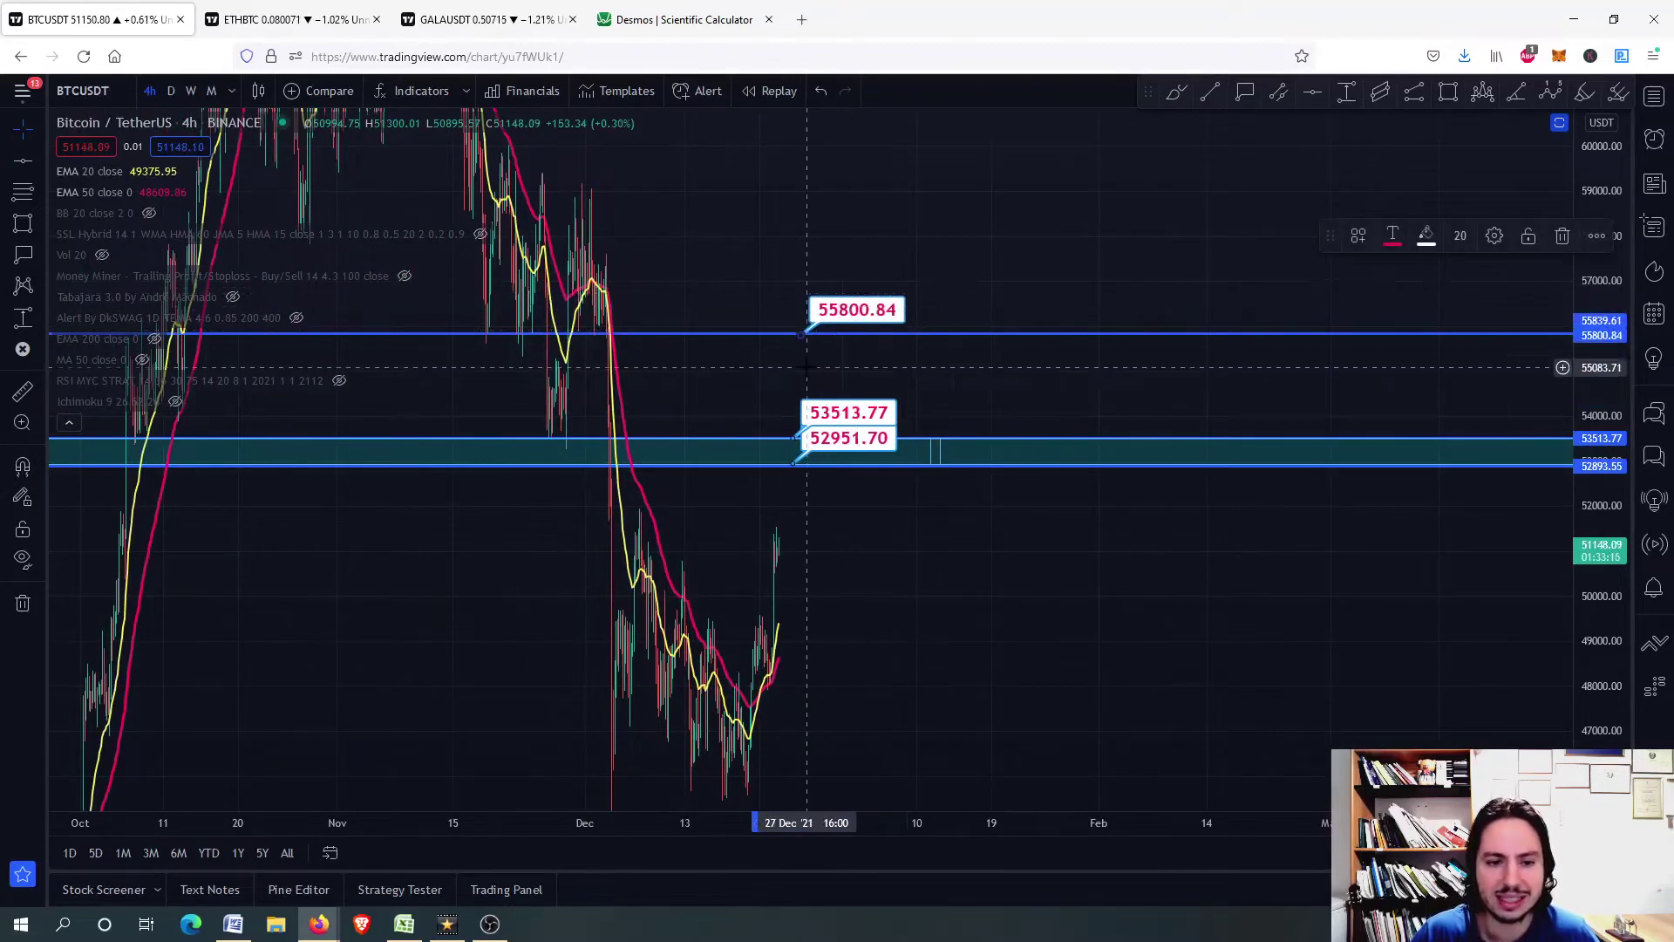
scroll(807, 367, "down", 2)
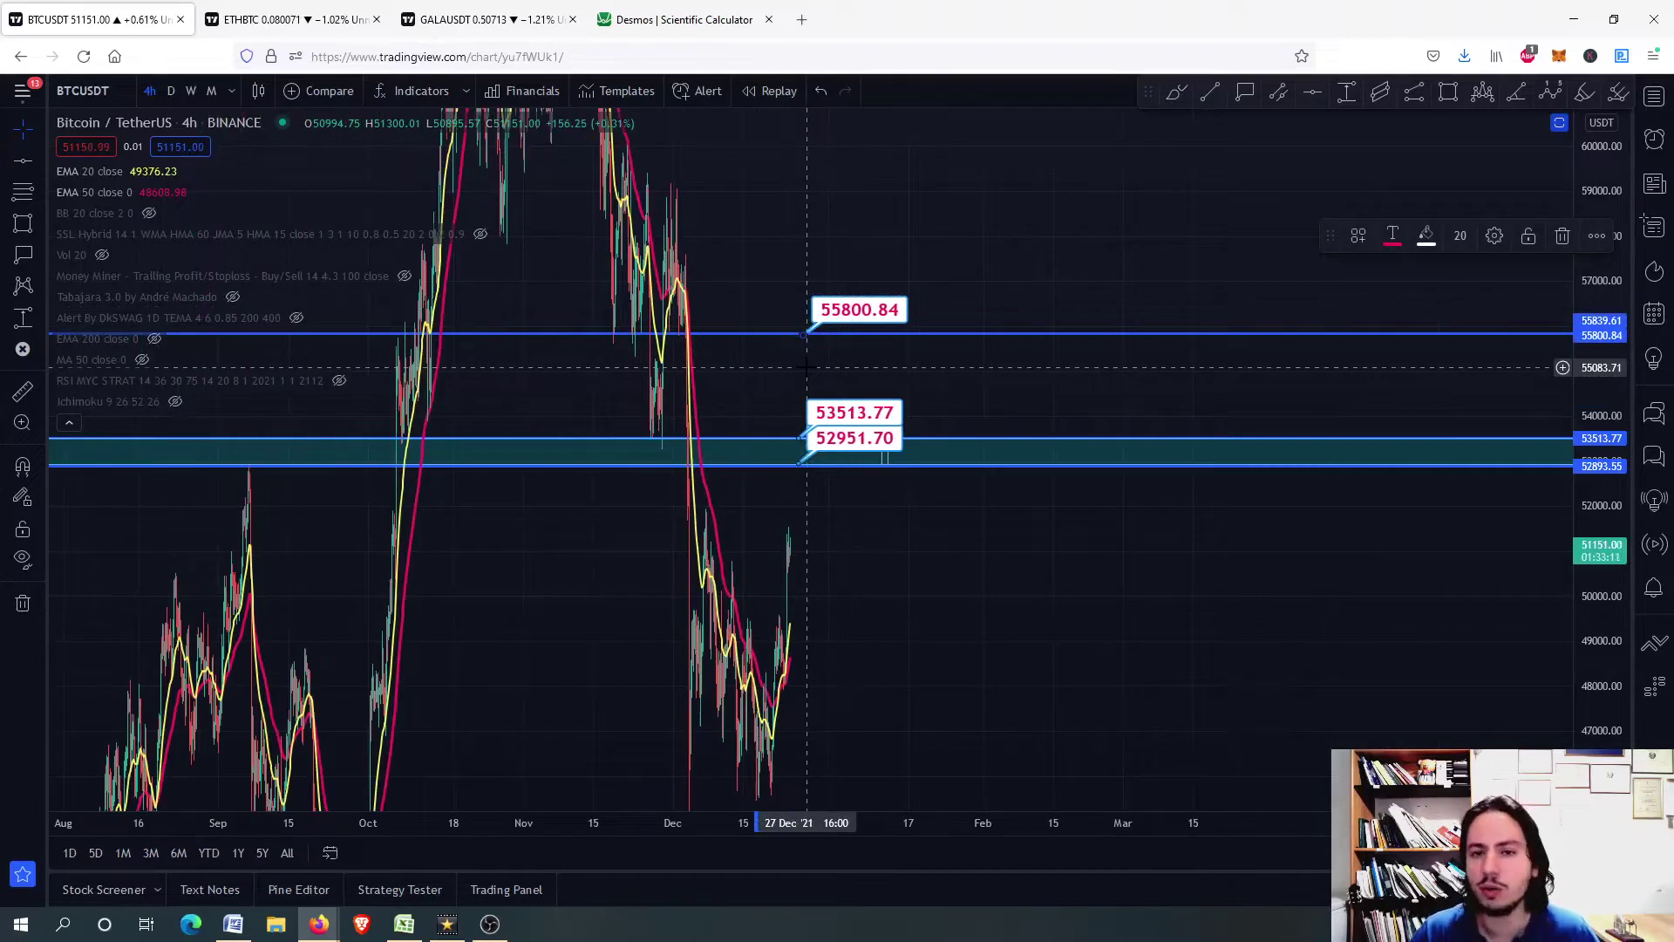
scroll(806, 367, "up", 2)
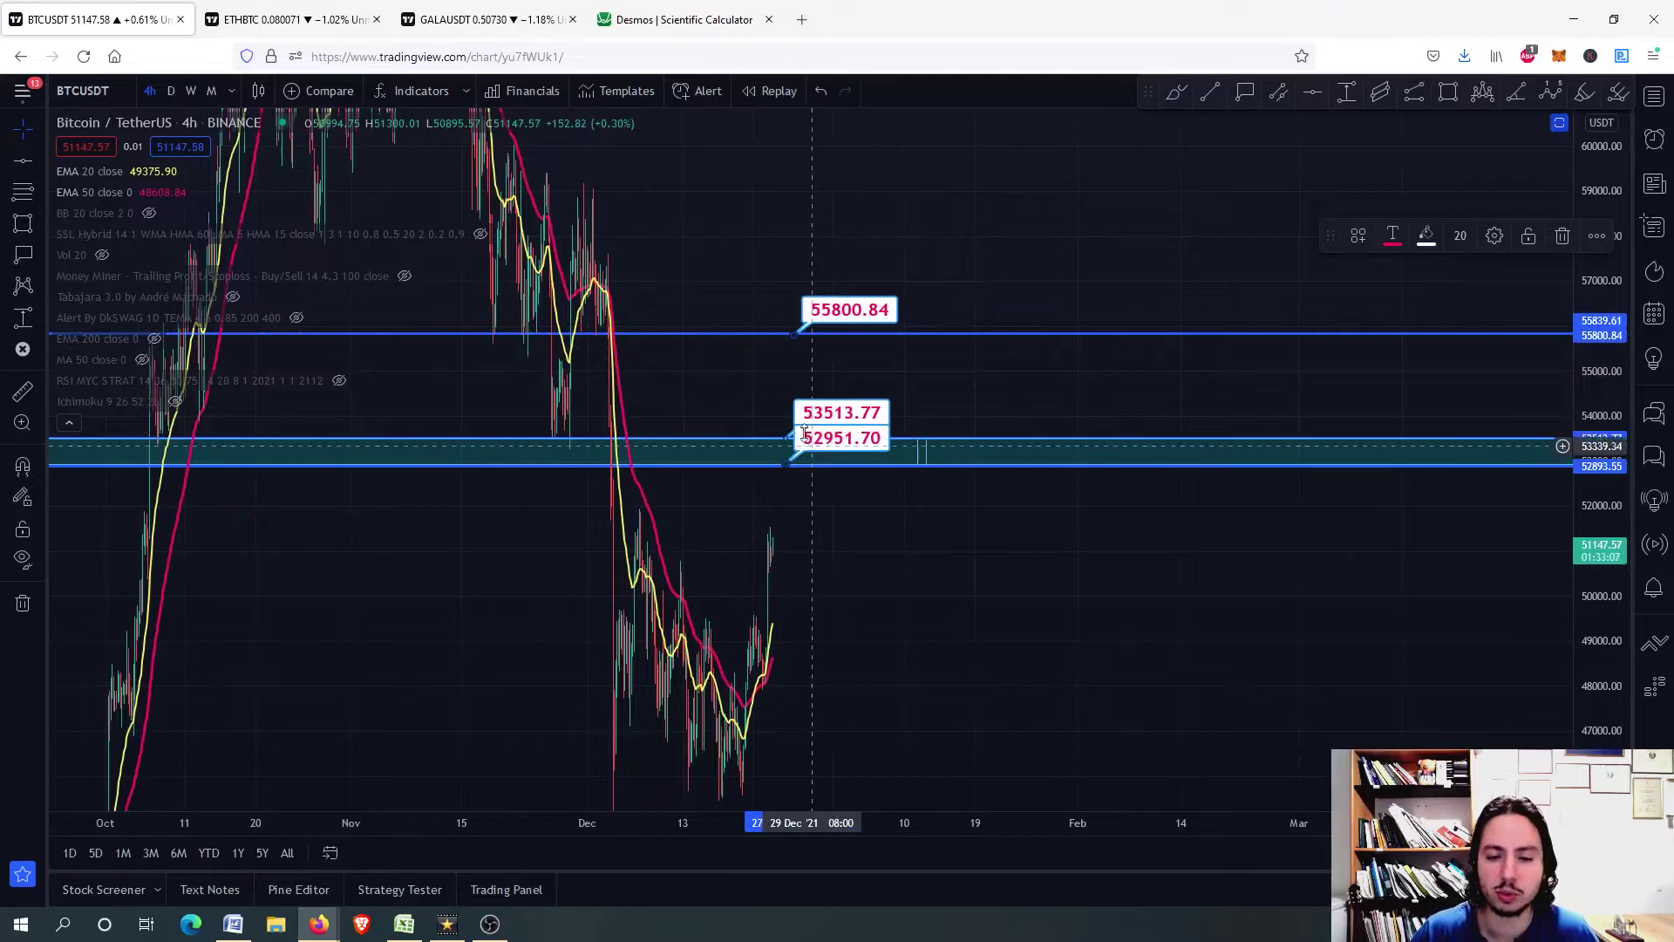
scroll(802, 481, "up", 3)
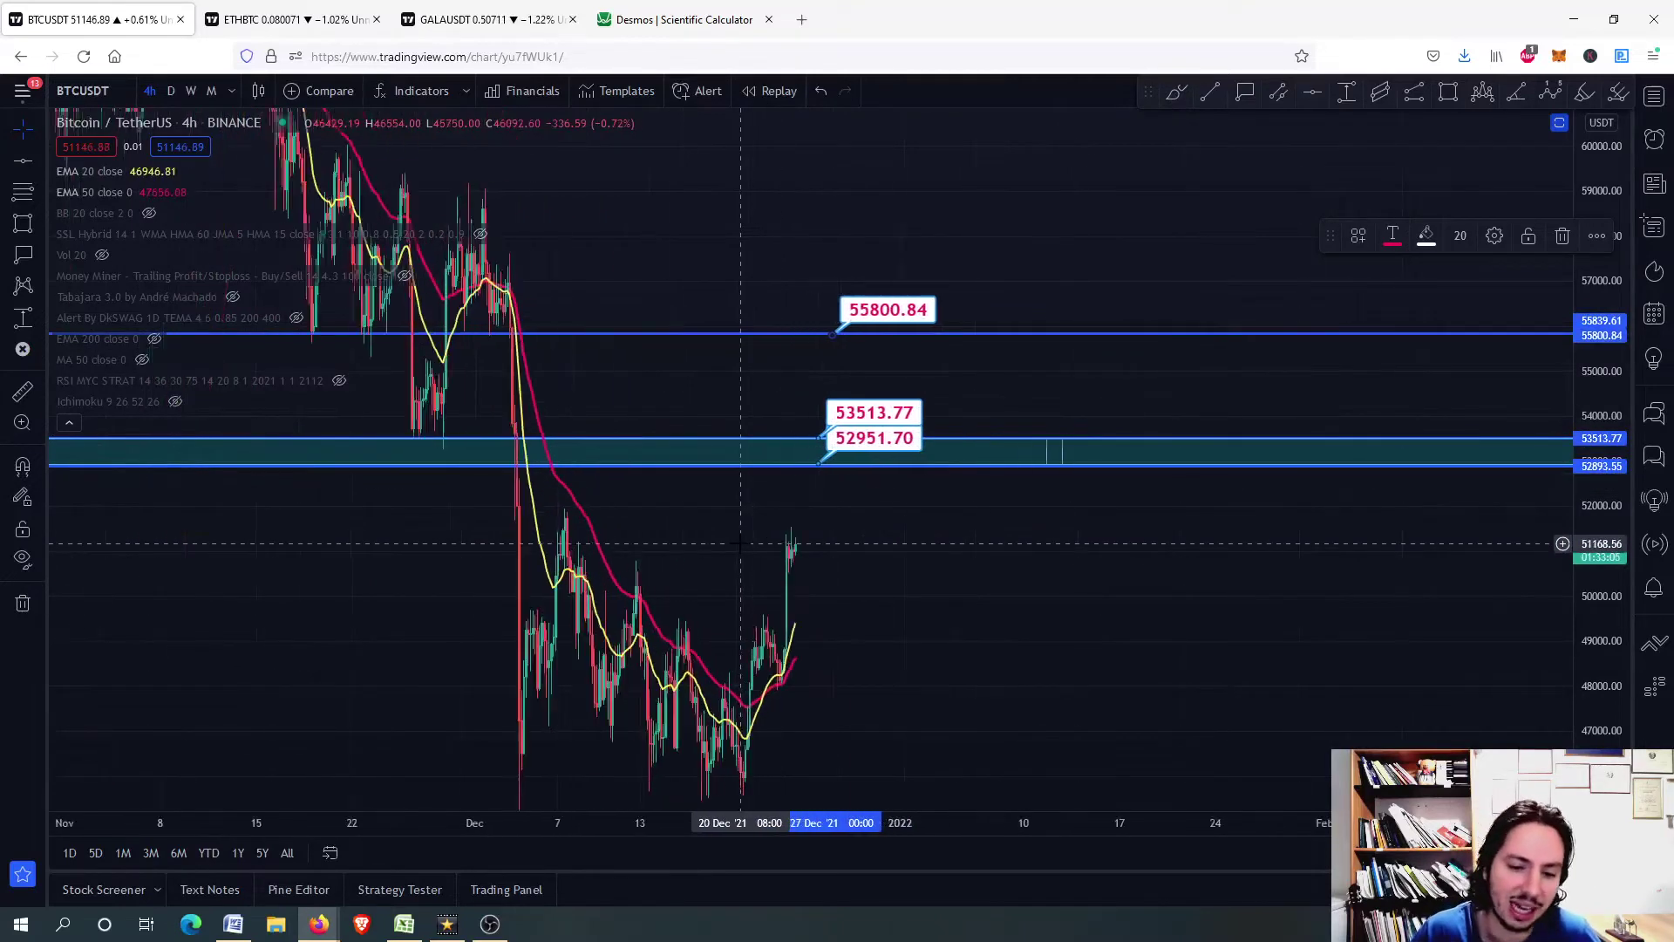
left_click_drag(806, 652, 825, 541)
Step: Draw a downtrend line across December's lower highs and sketch a cyan bounce path above it
left_click(1210, 92)
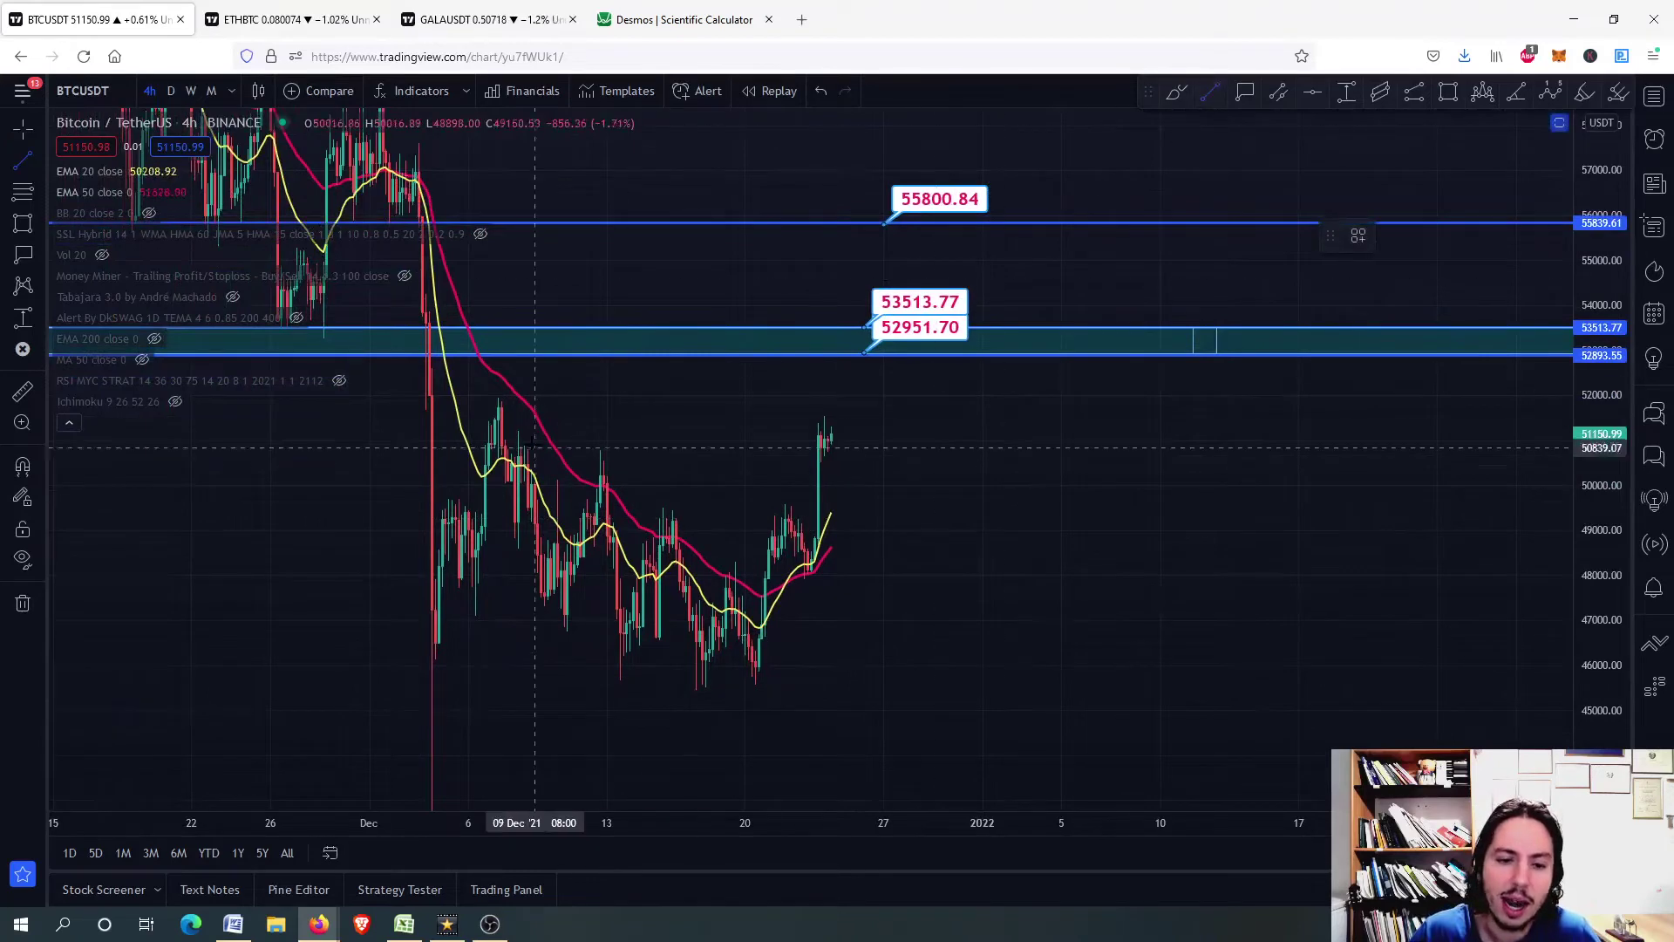
left_click(494, 401)
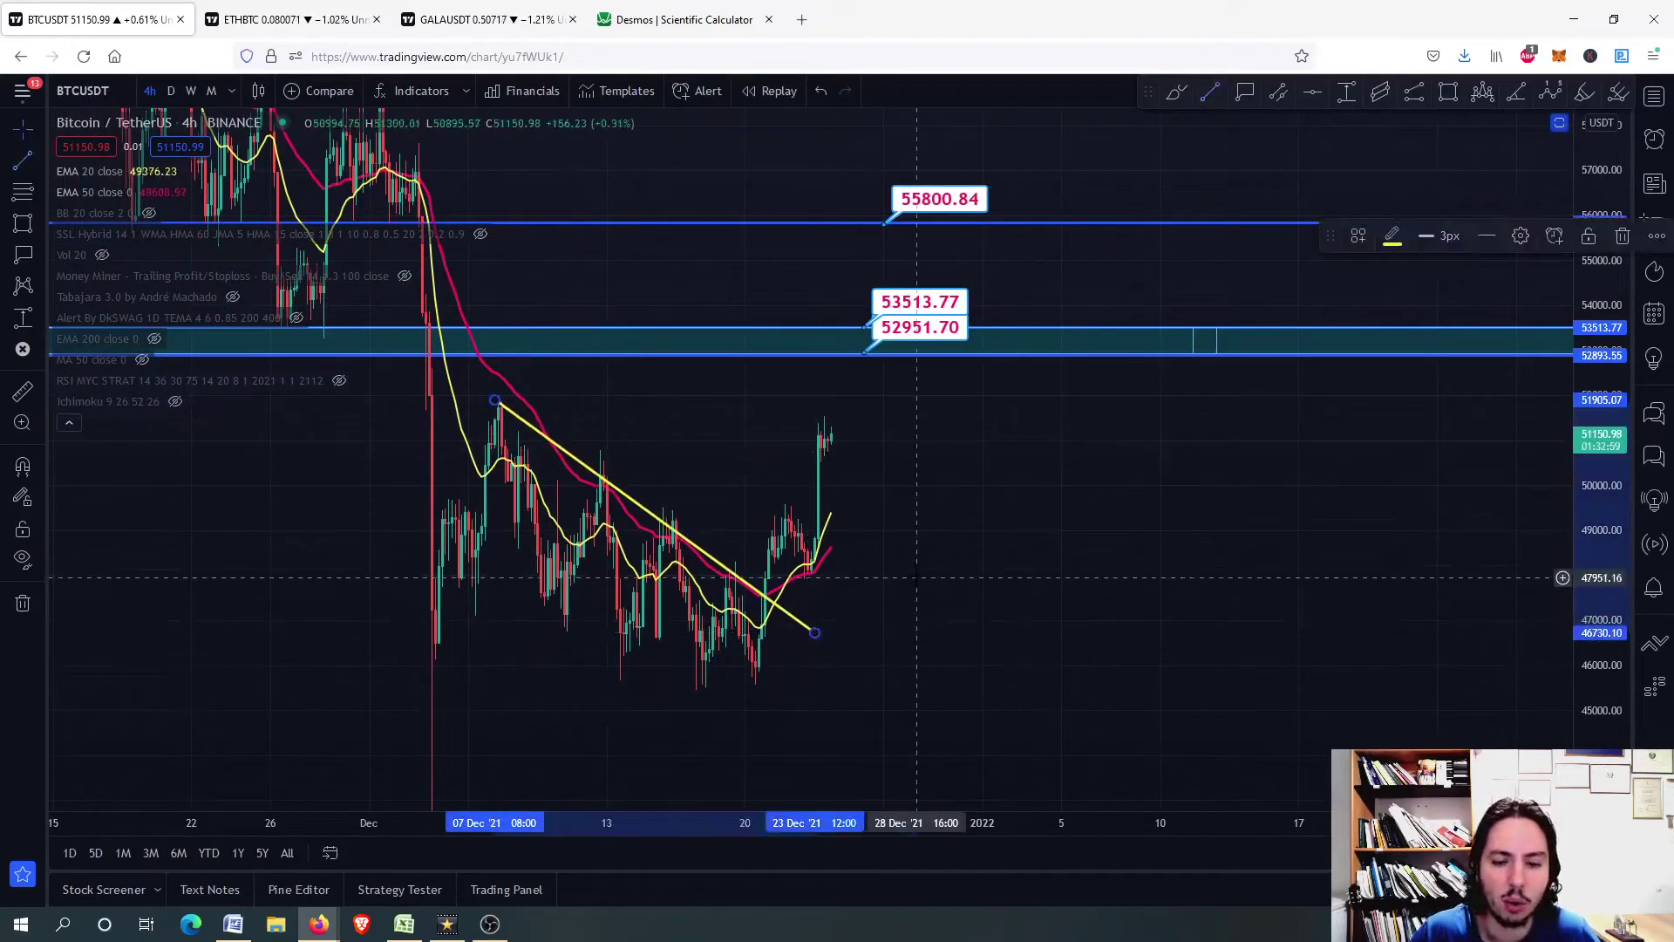
left_click(1176, 91)
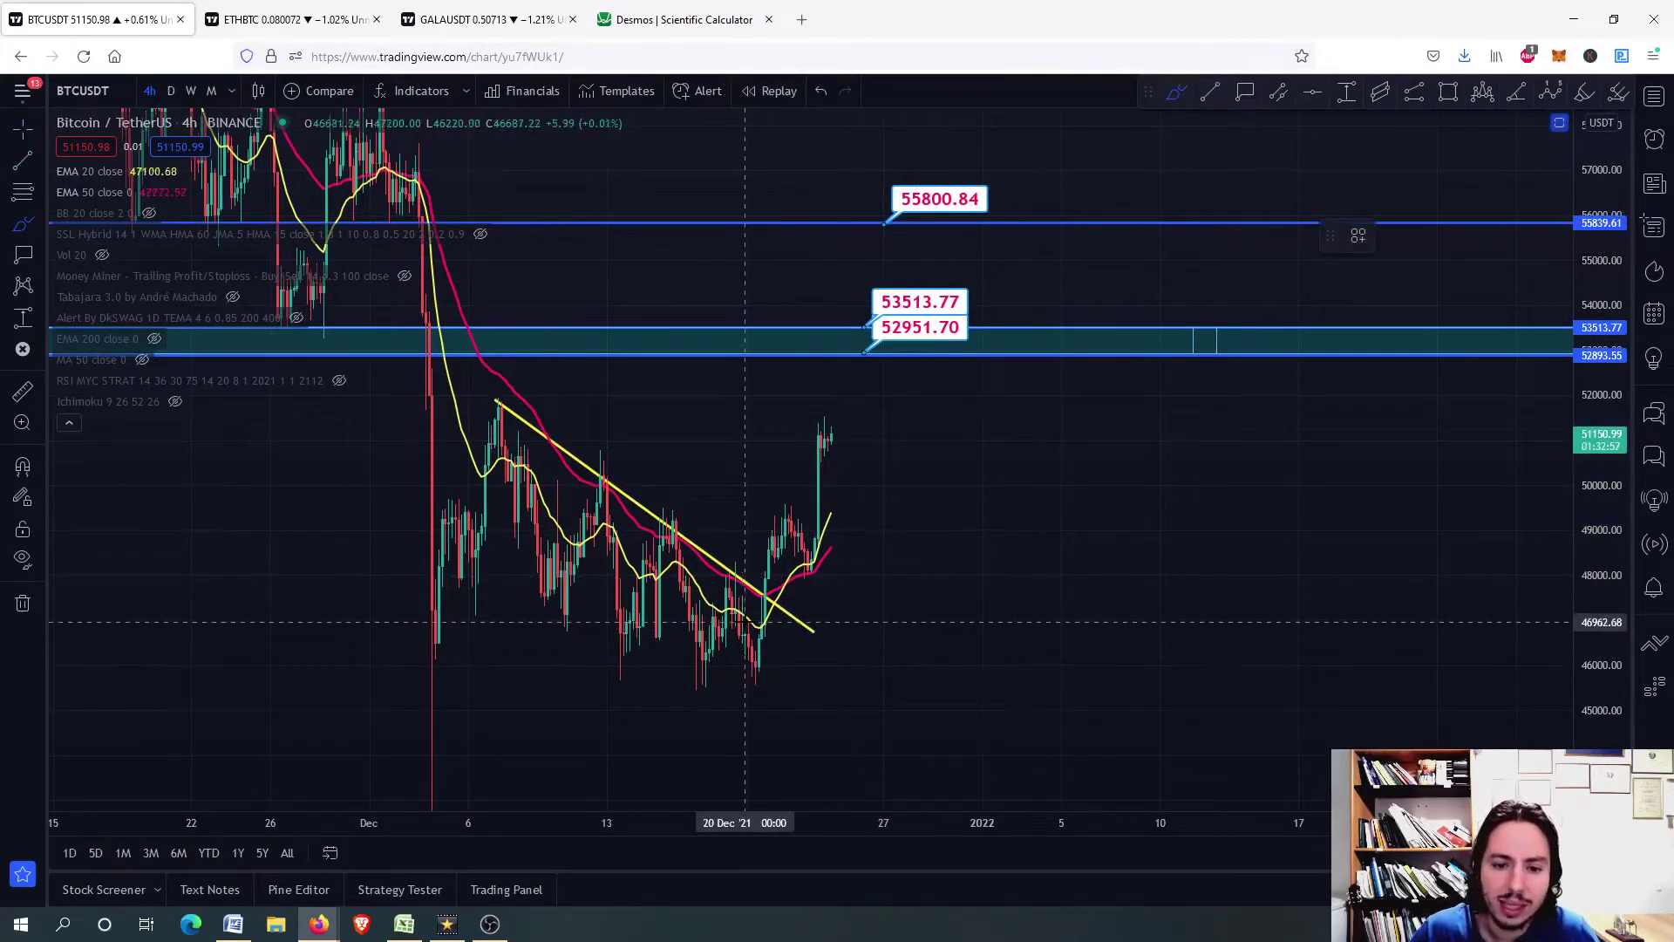
mouse_move(746, 622)
left_mouse_down()
mouse_move(772, 510)
mouse_move(752, 545)
mouse_move(789, 558)
mouse_move(801, 519)
mouse_move(785, 524)
left_mouse_up()
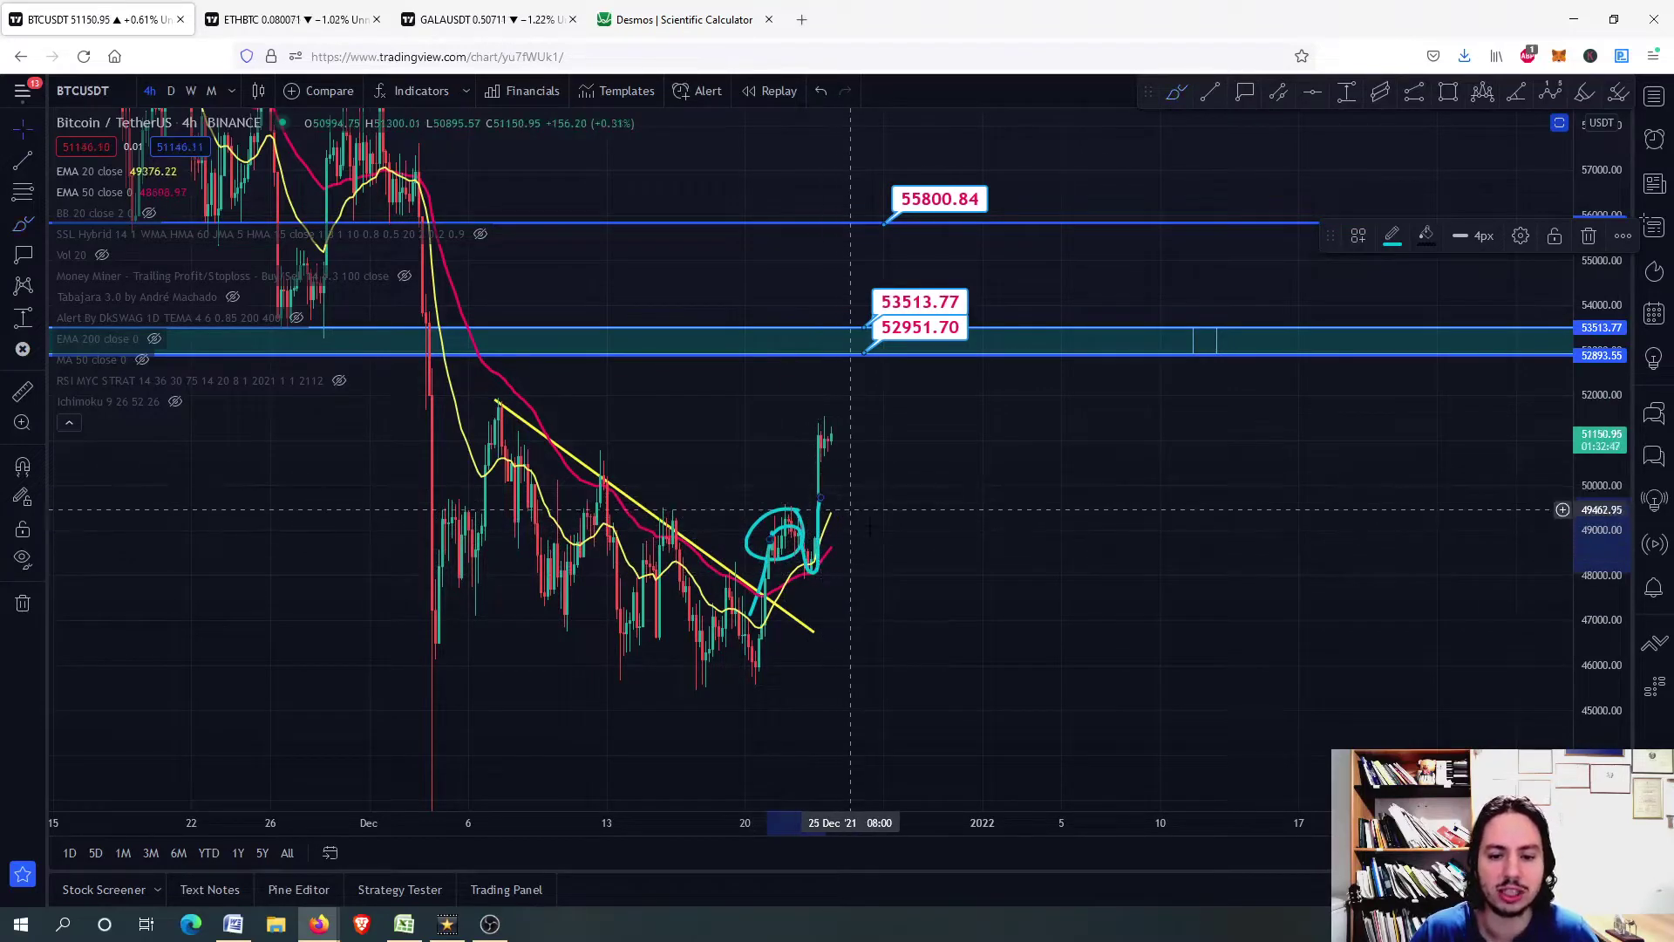
Step: Remove all drawings, zoom out, and bring back the RSI, CCI, Stoch RSI and Fisher panes
right_click(912, 577)
left_click(975, 818)
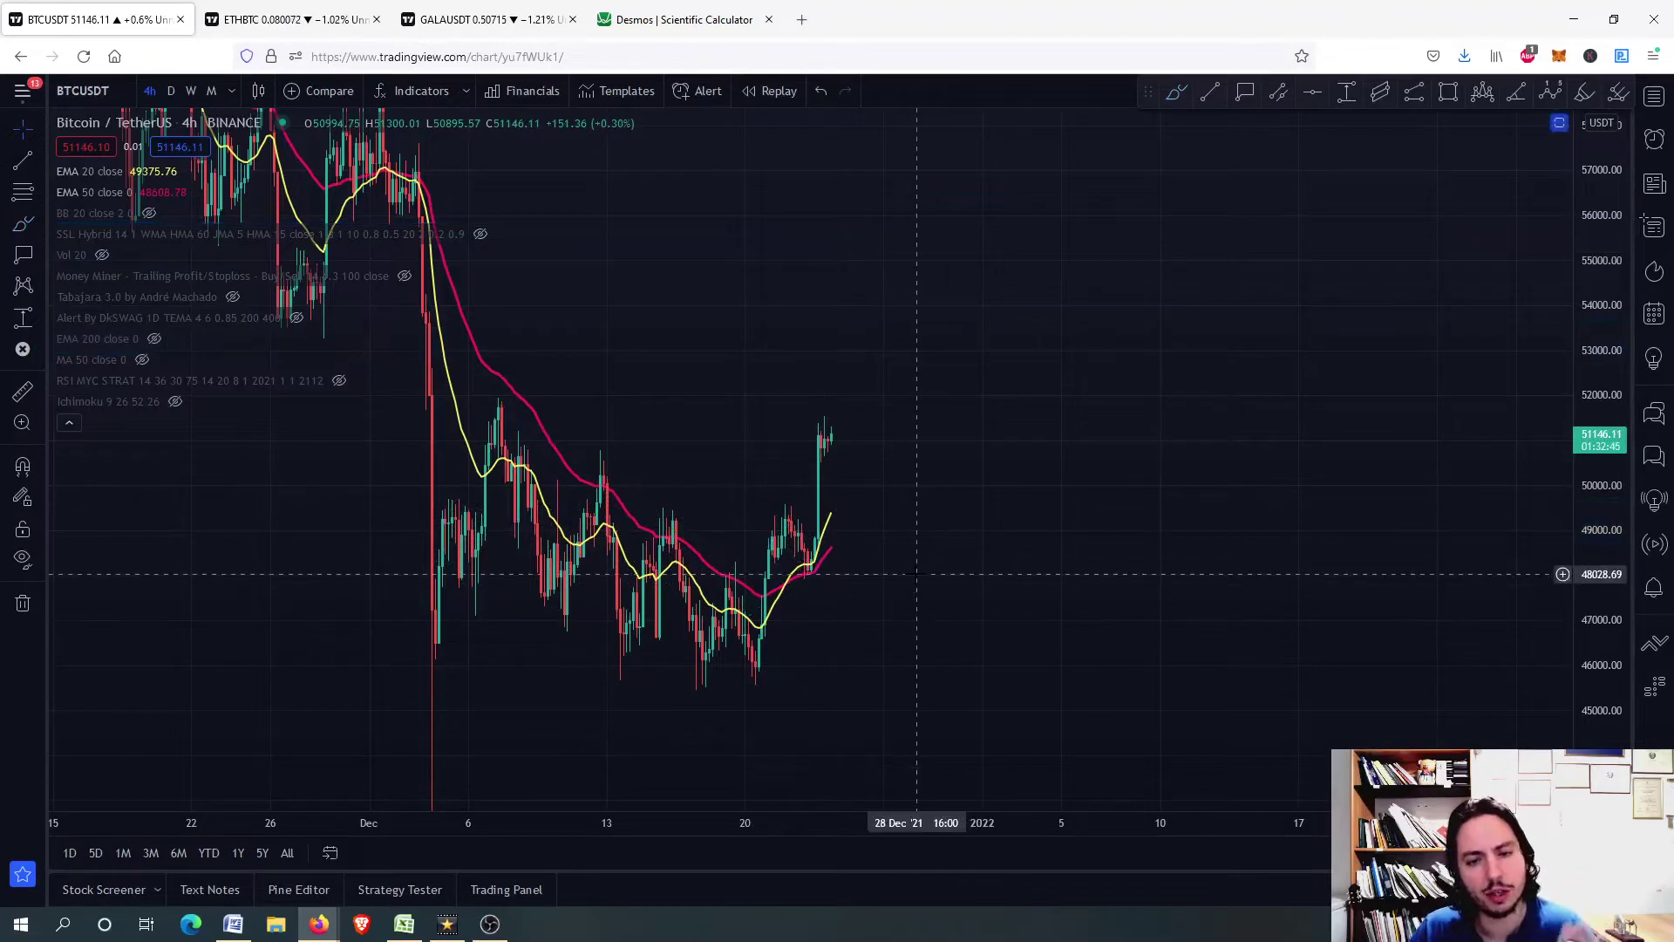
scroll(917, 574, "down", 4)
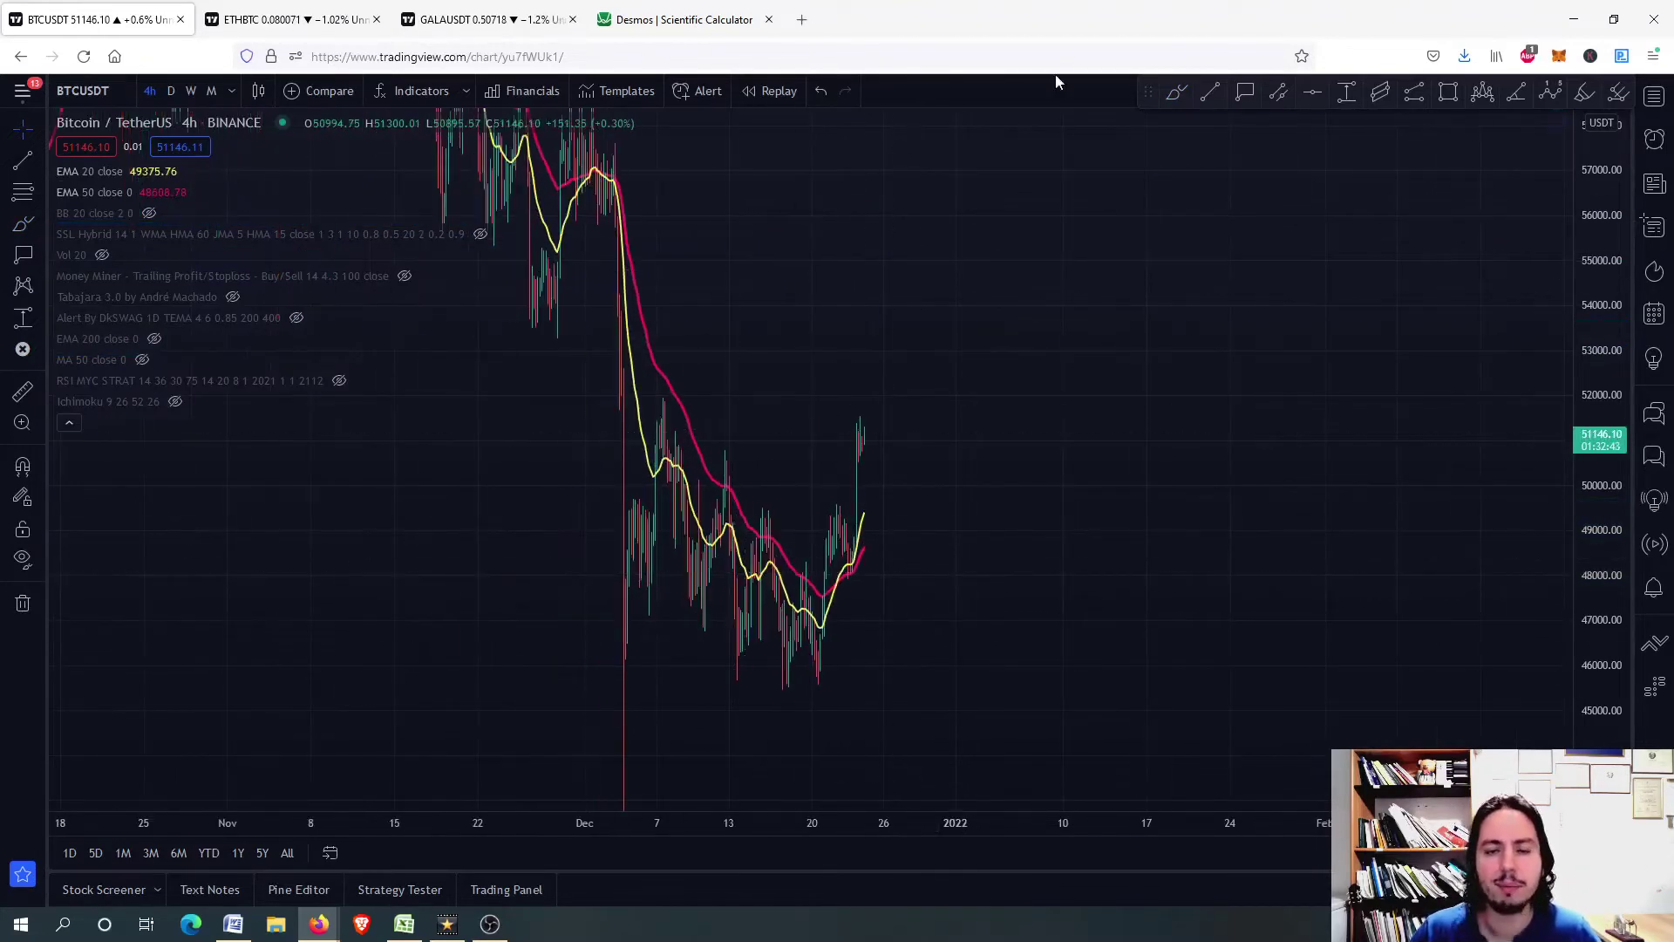
double_click(1007, 397)
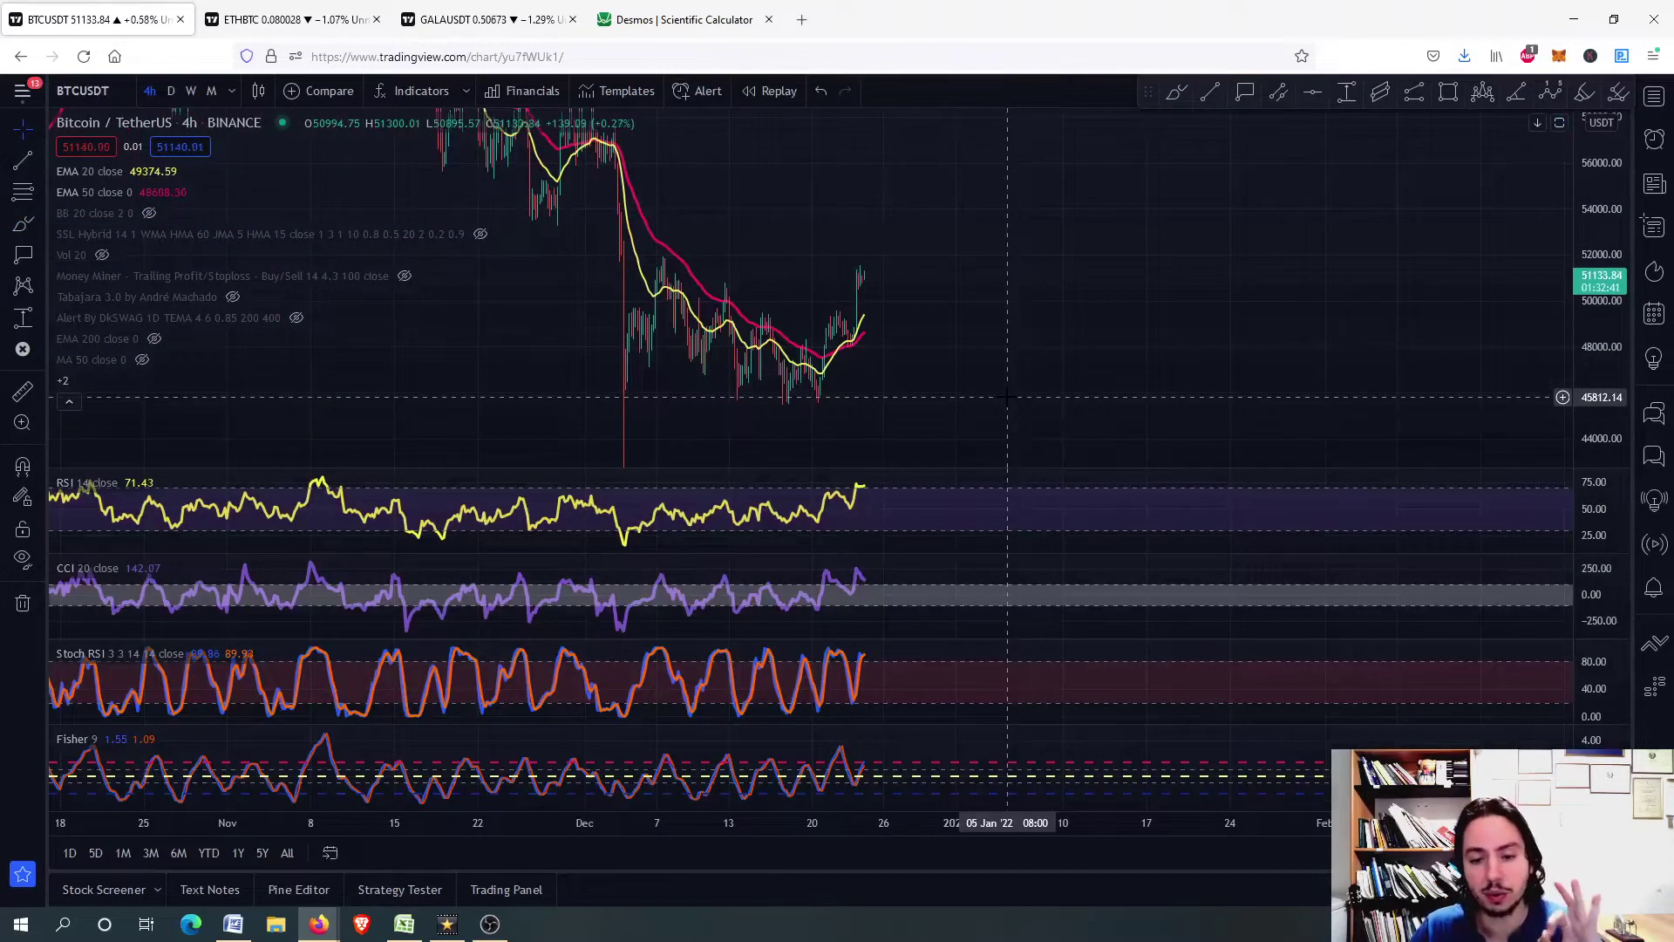
Step: Enlarge the RSI pane, restore all panes, then maximize the price pane to hide the indicators
double_click(887, 478)
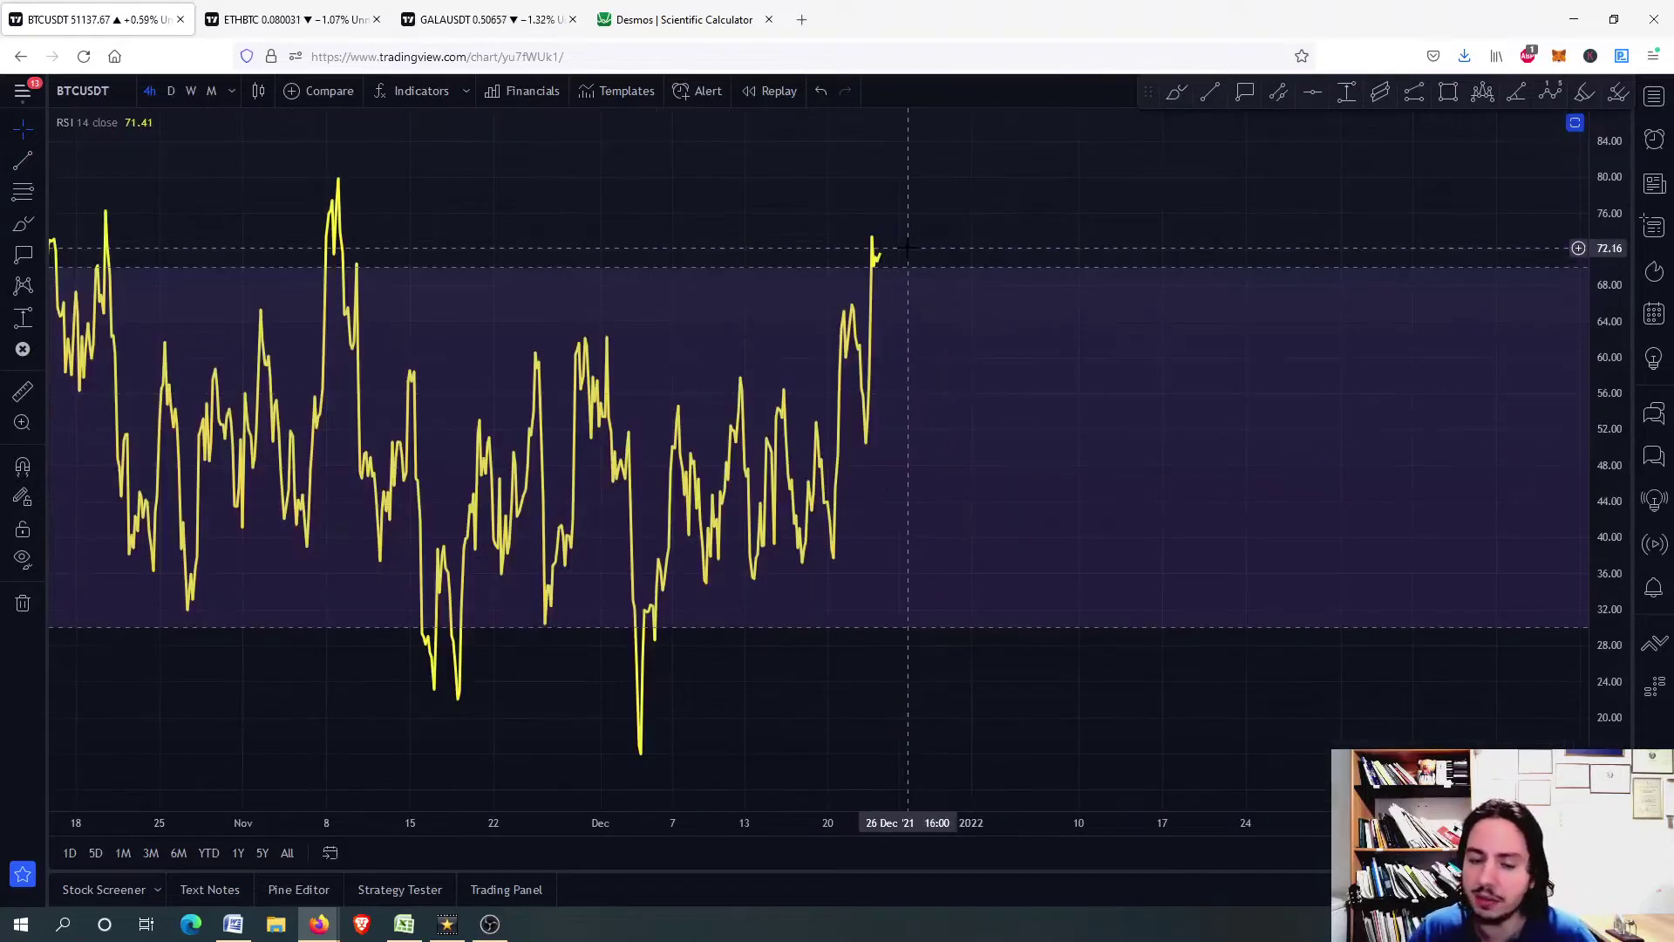
scroll(907, 248, "up", 3)
double_click(835, 404)
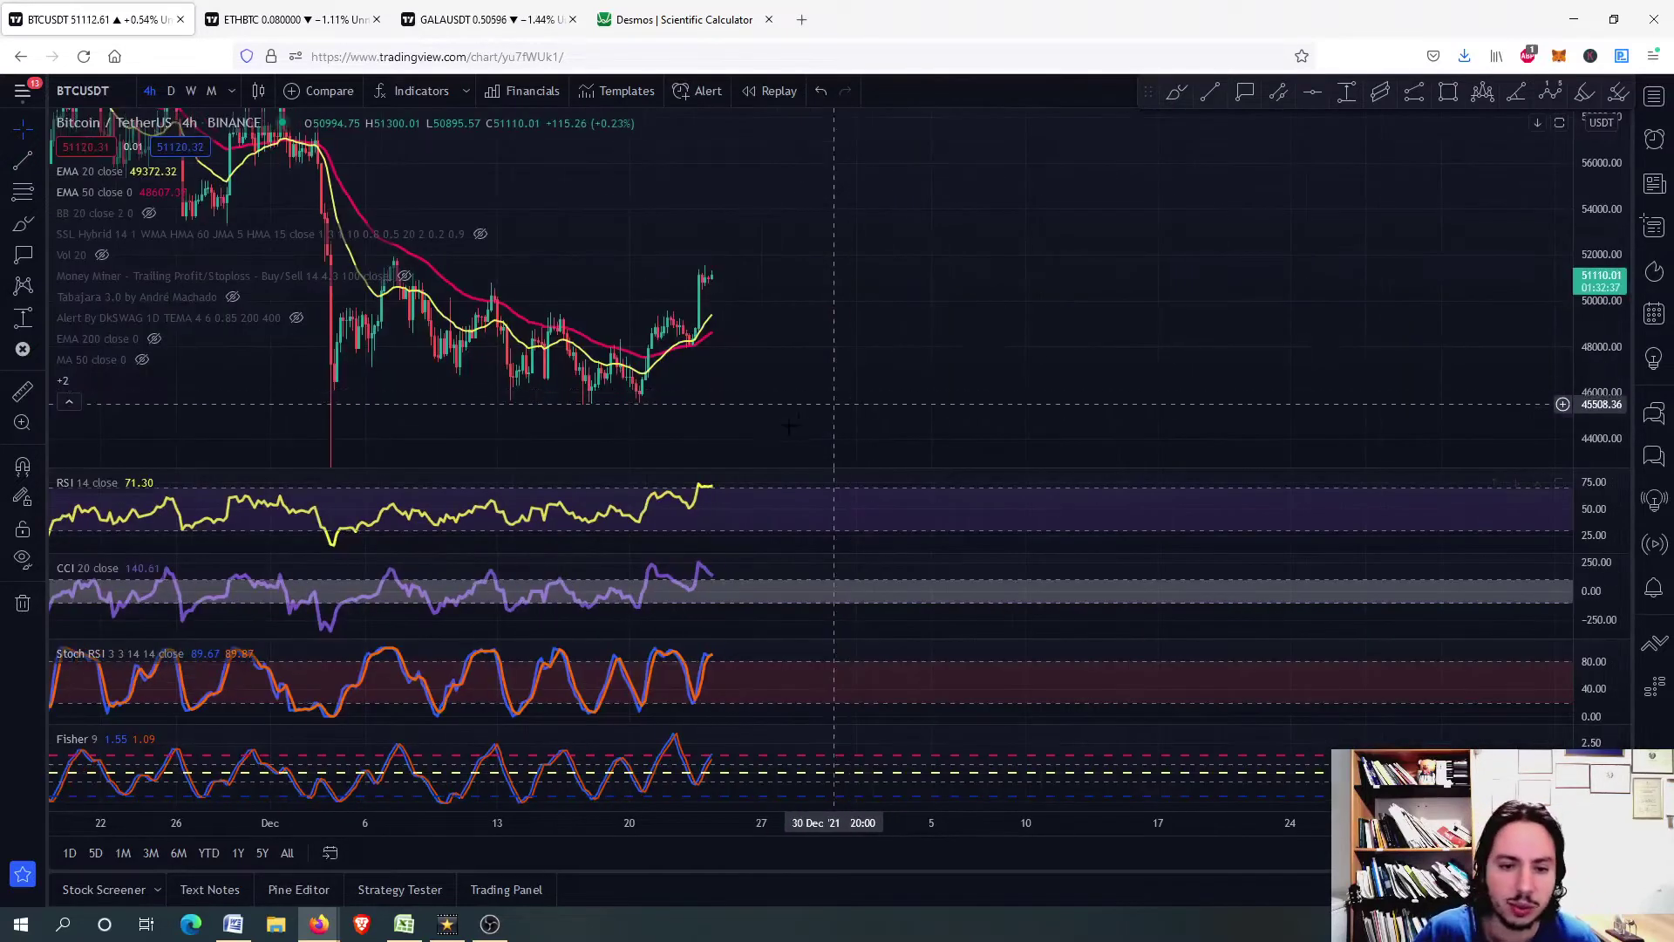
double_click(757, 409)
scroll(689, 410, "up", 2)
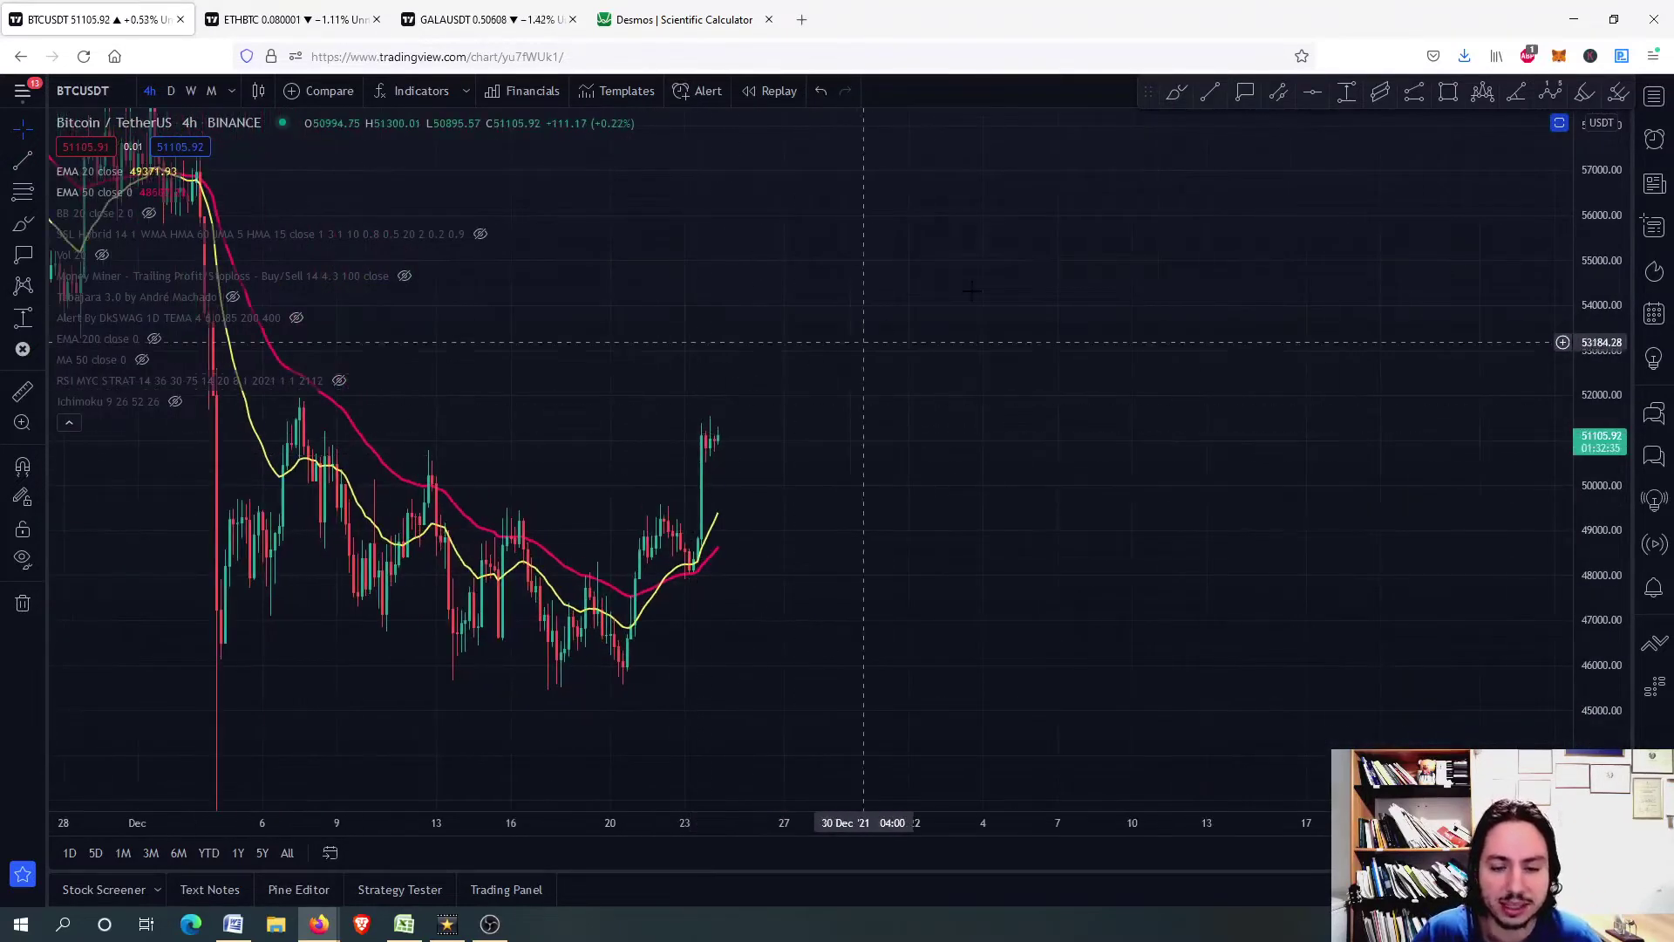
Step: Undo the cyan brush stroke just drawn and adjust the zoom
left_click(1177, 95)
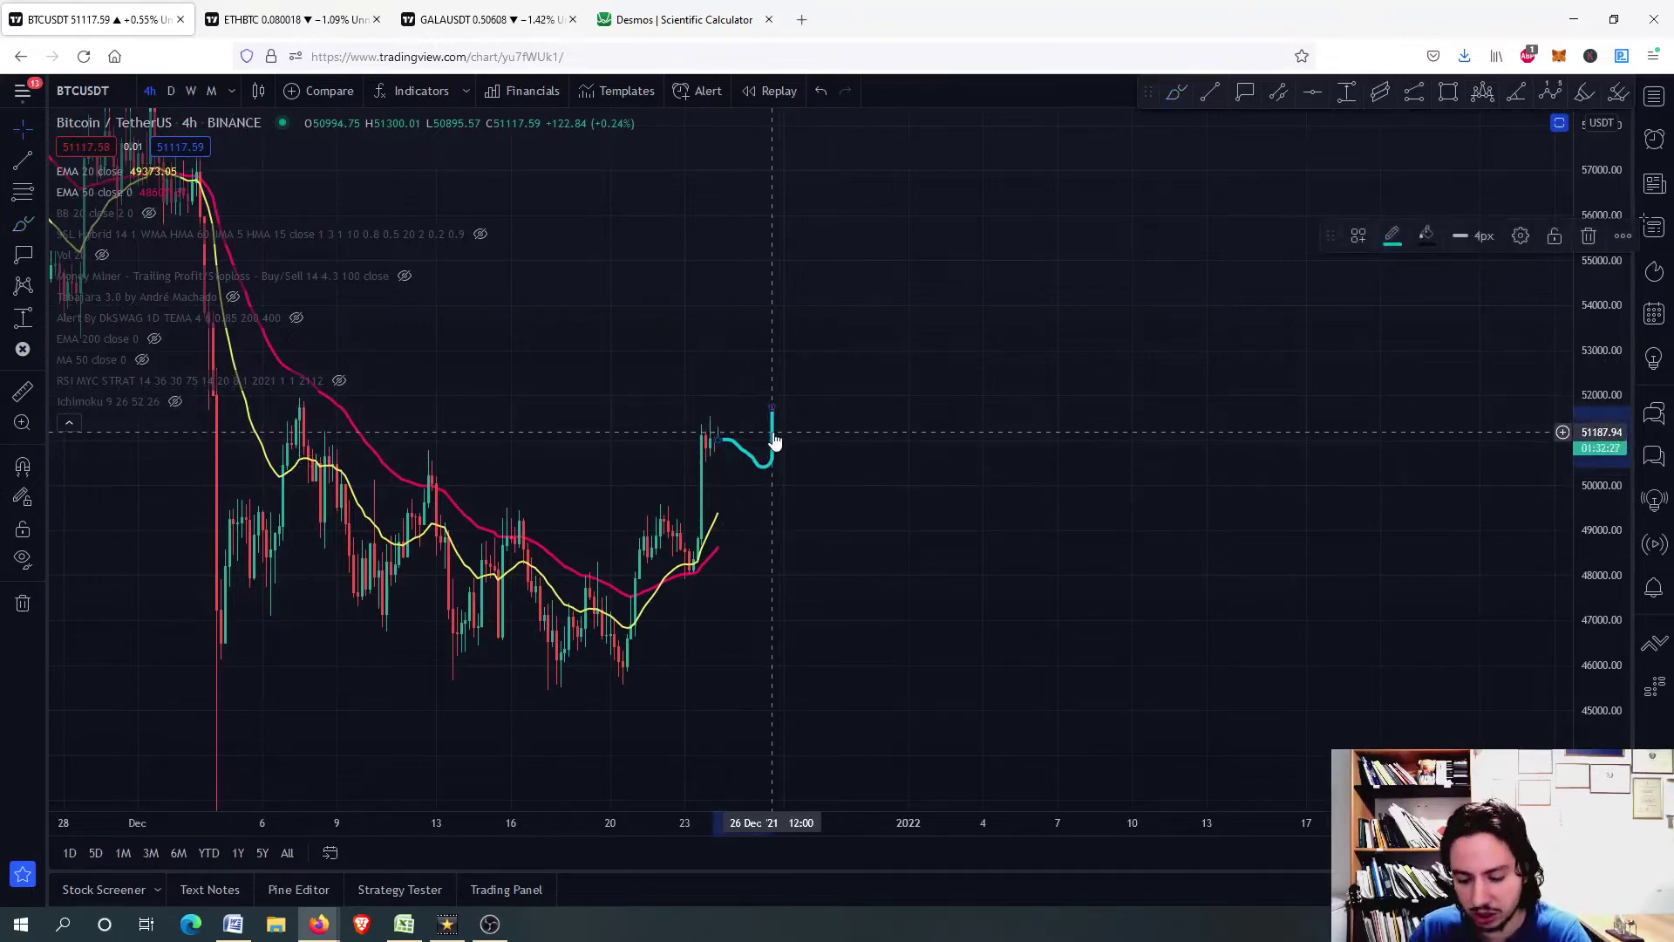
key("ctrl+z")
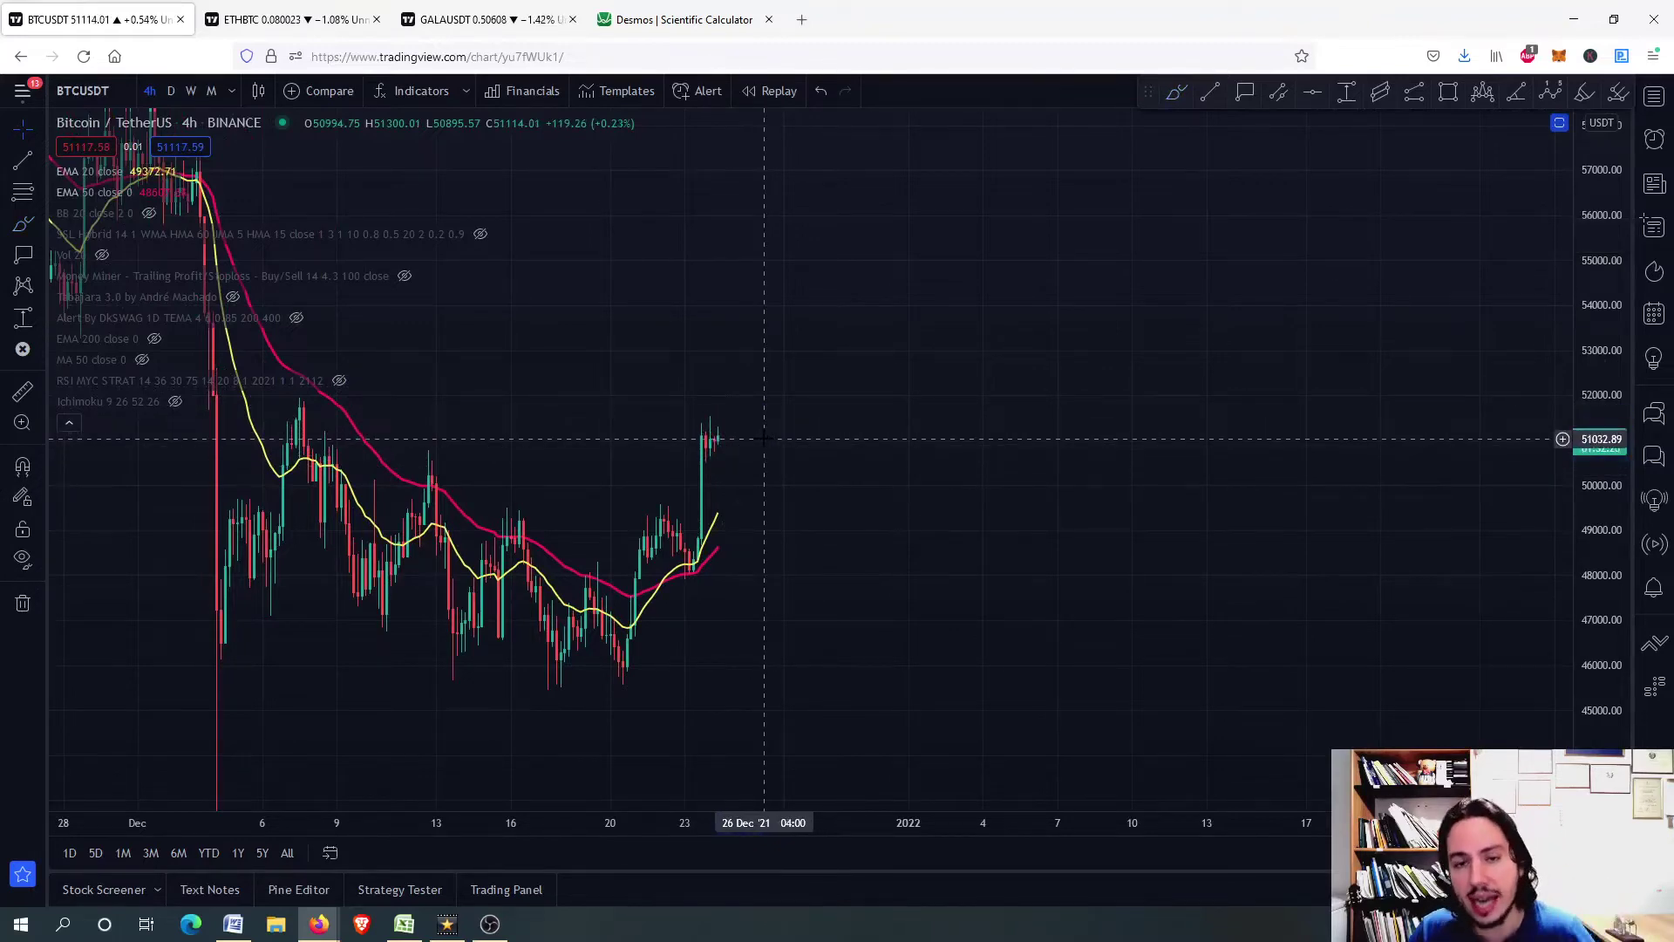
scroll(764, 439, "down", 3)
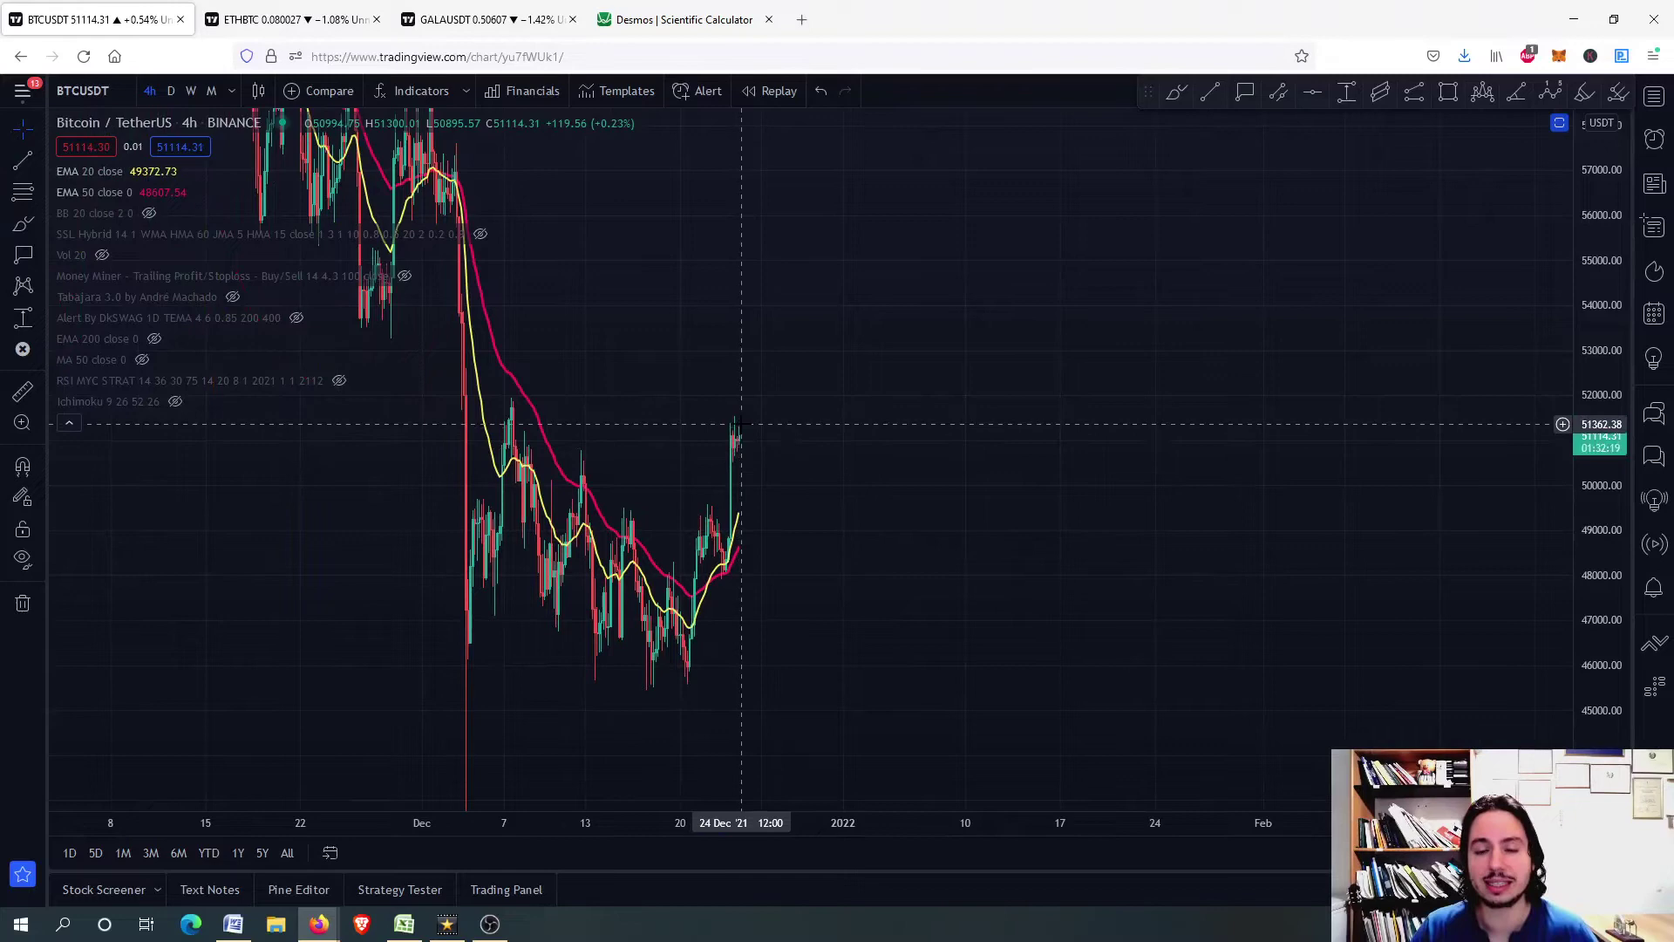
scroll(742, 425, "down", 2)
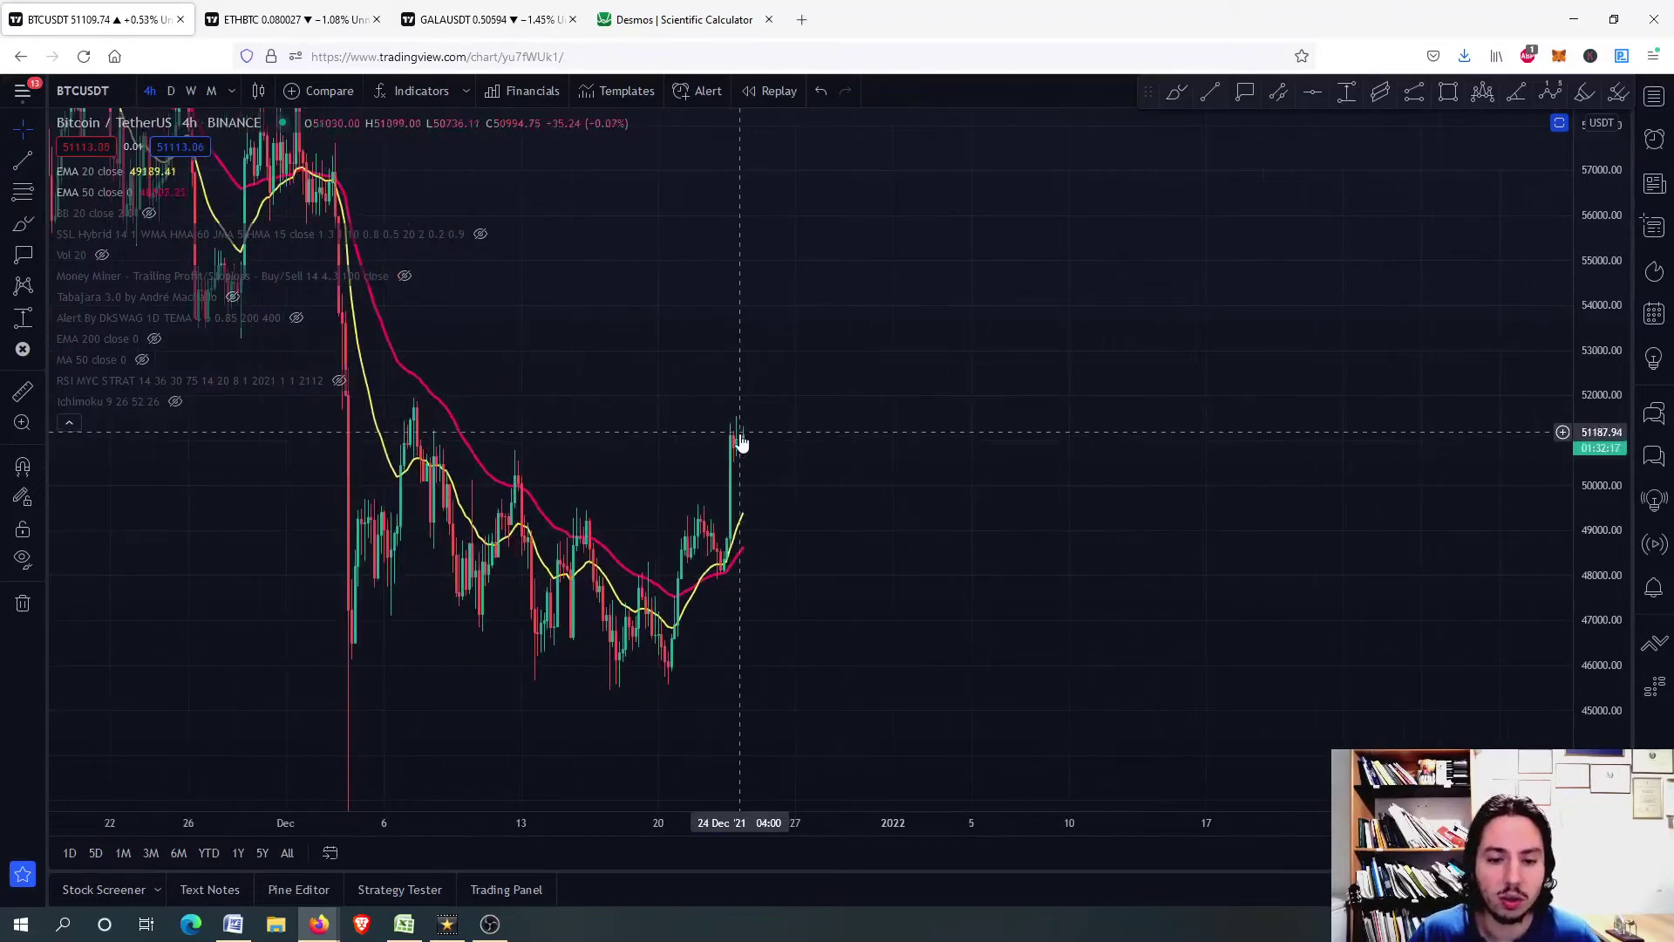
scroll(755, 427, "up", 1)
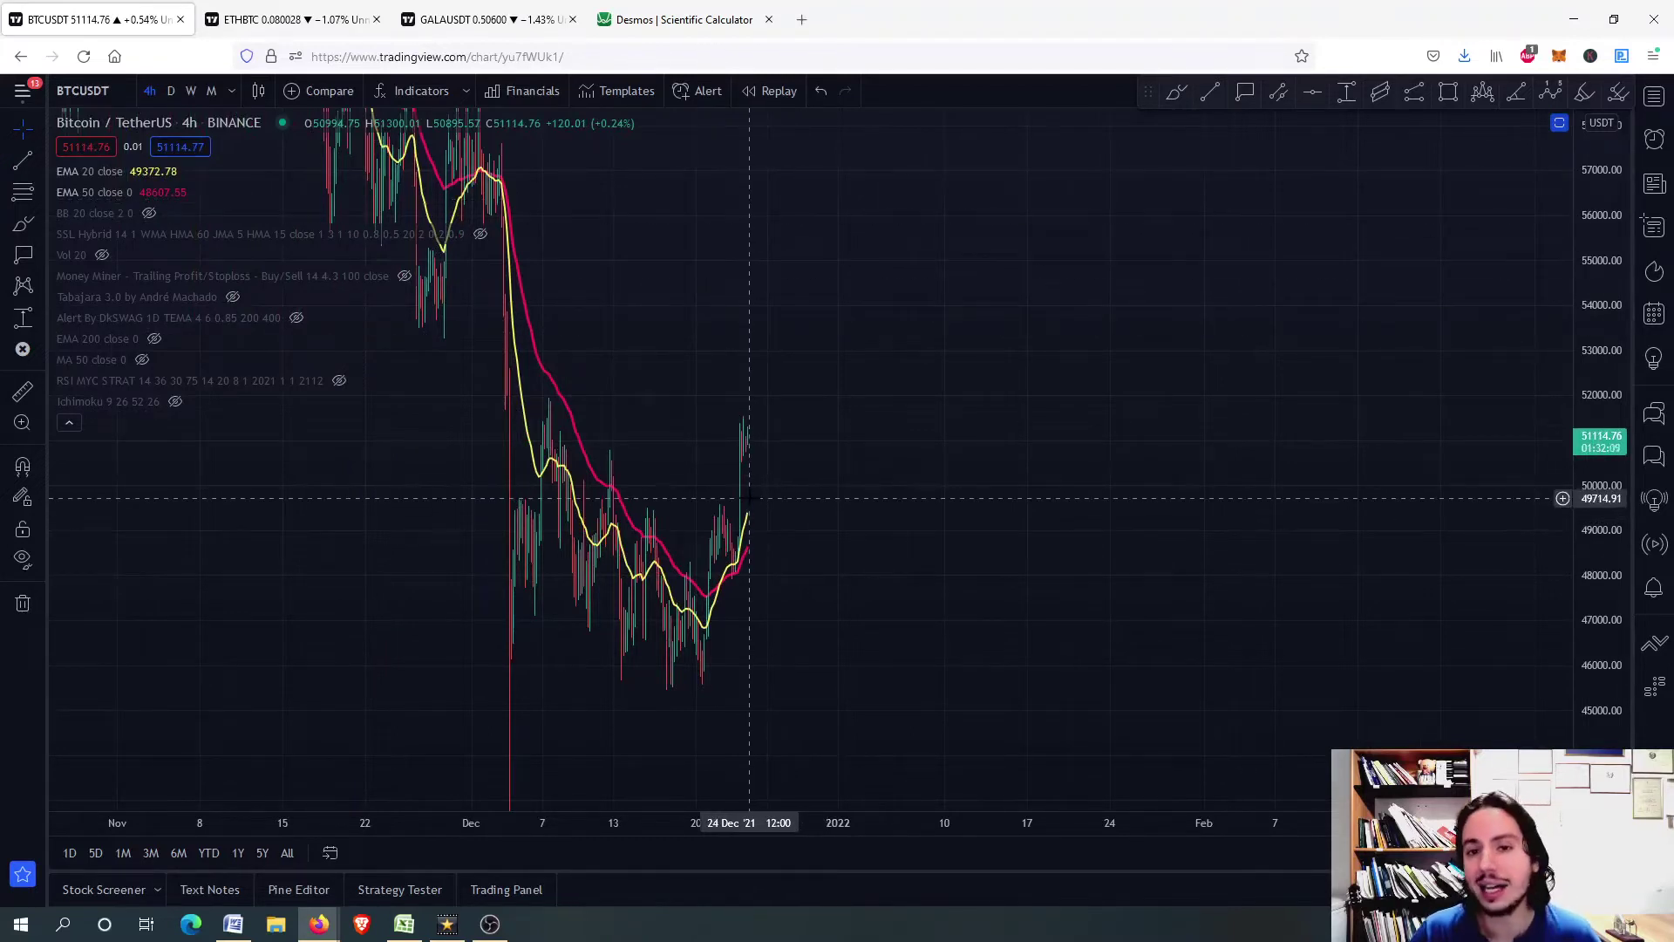
Step: Switch to the ETHBTC chart and maximize its price pane, hiding the indicators
left_click(287, 19)
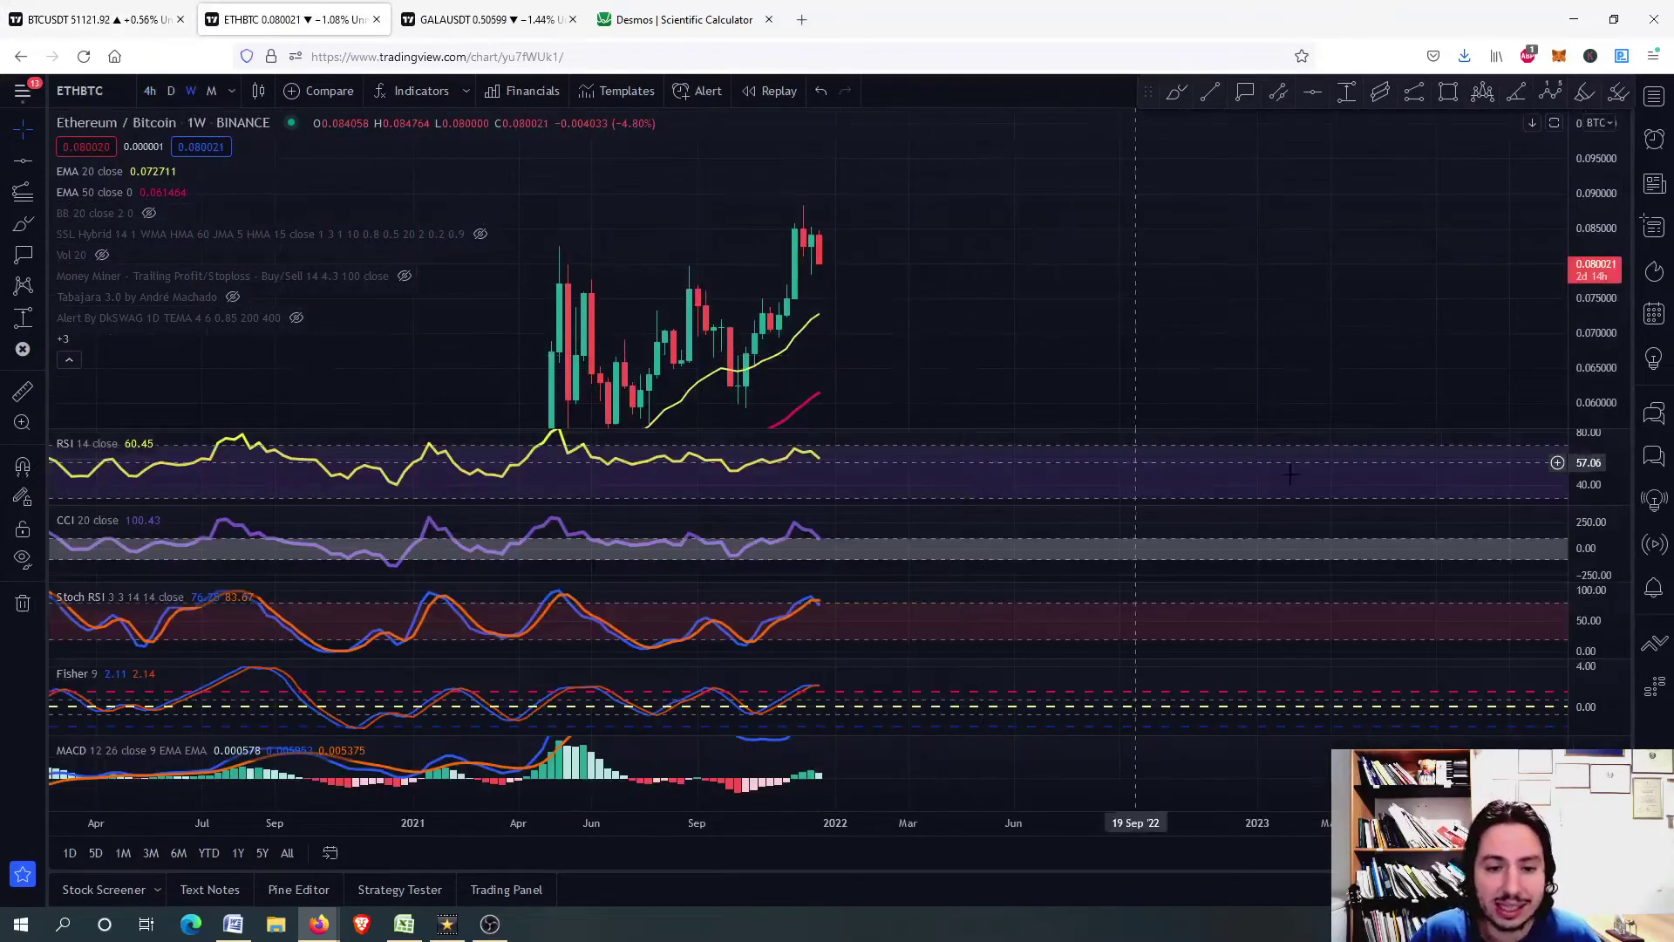
double_click(859, 485)
scroll(693, 261, "down", 5)
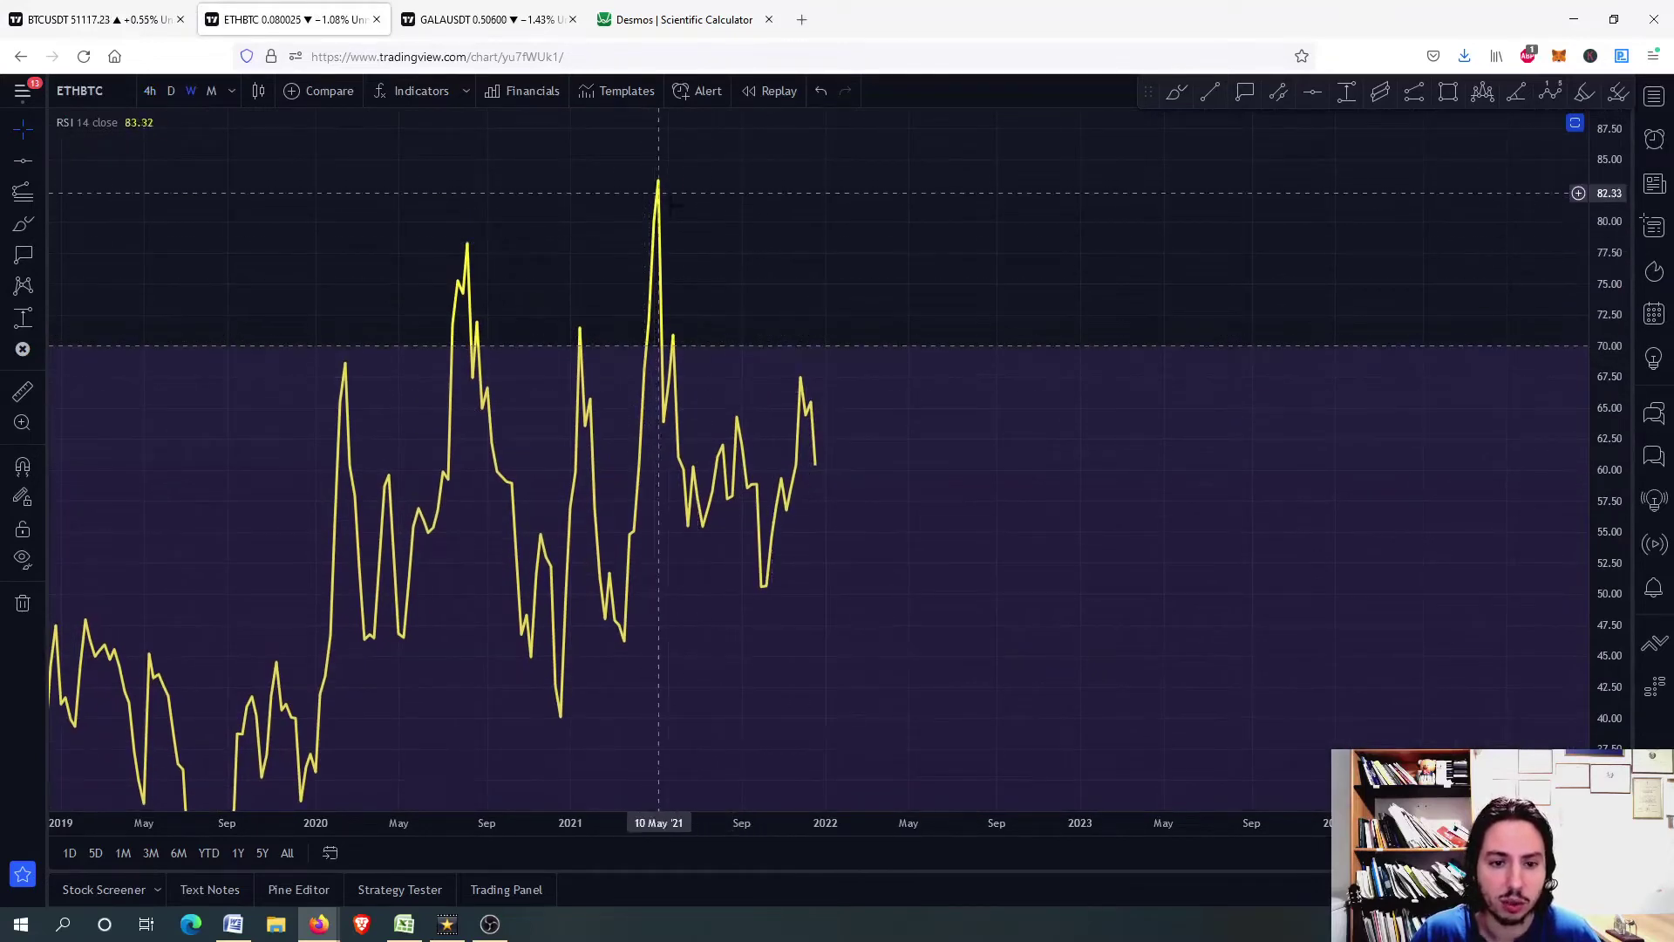
double_click(788, 303)
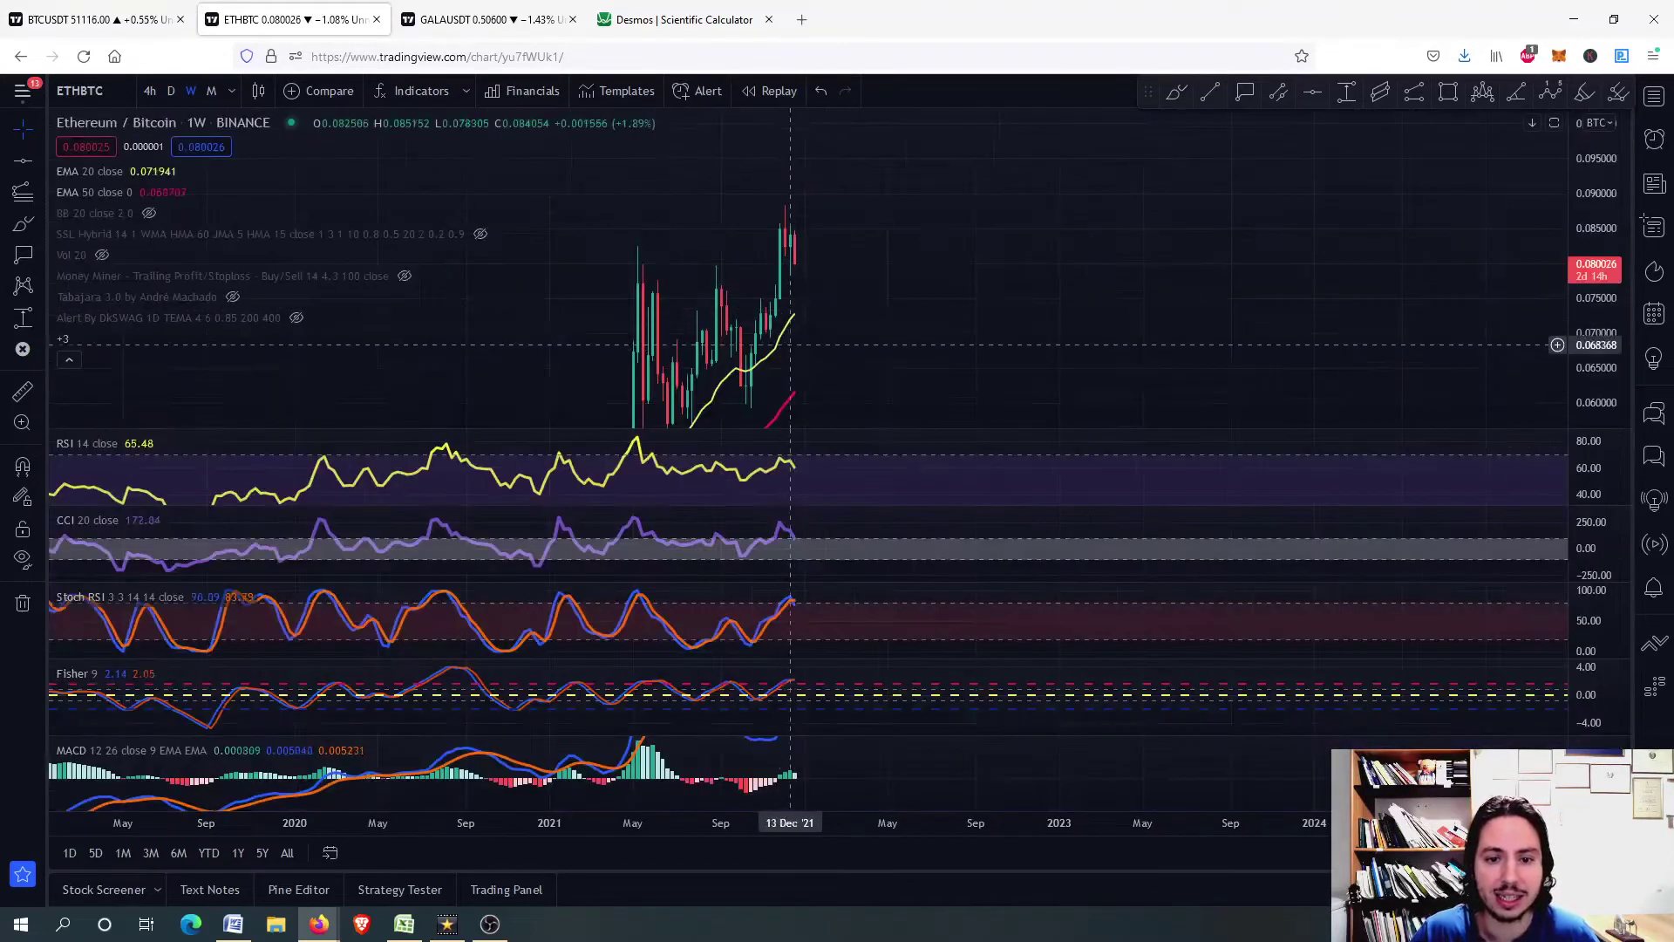
double_click(811, 331)
scroll(820, 327, "up", 4)
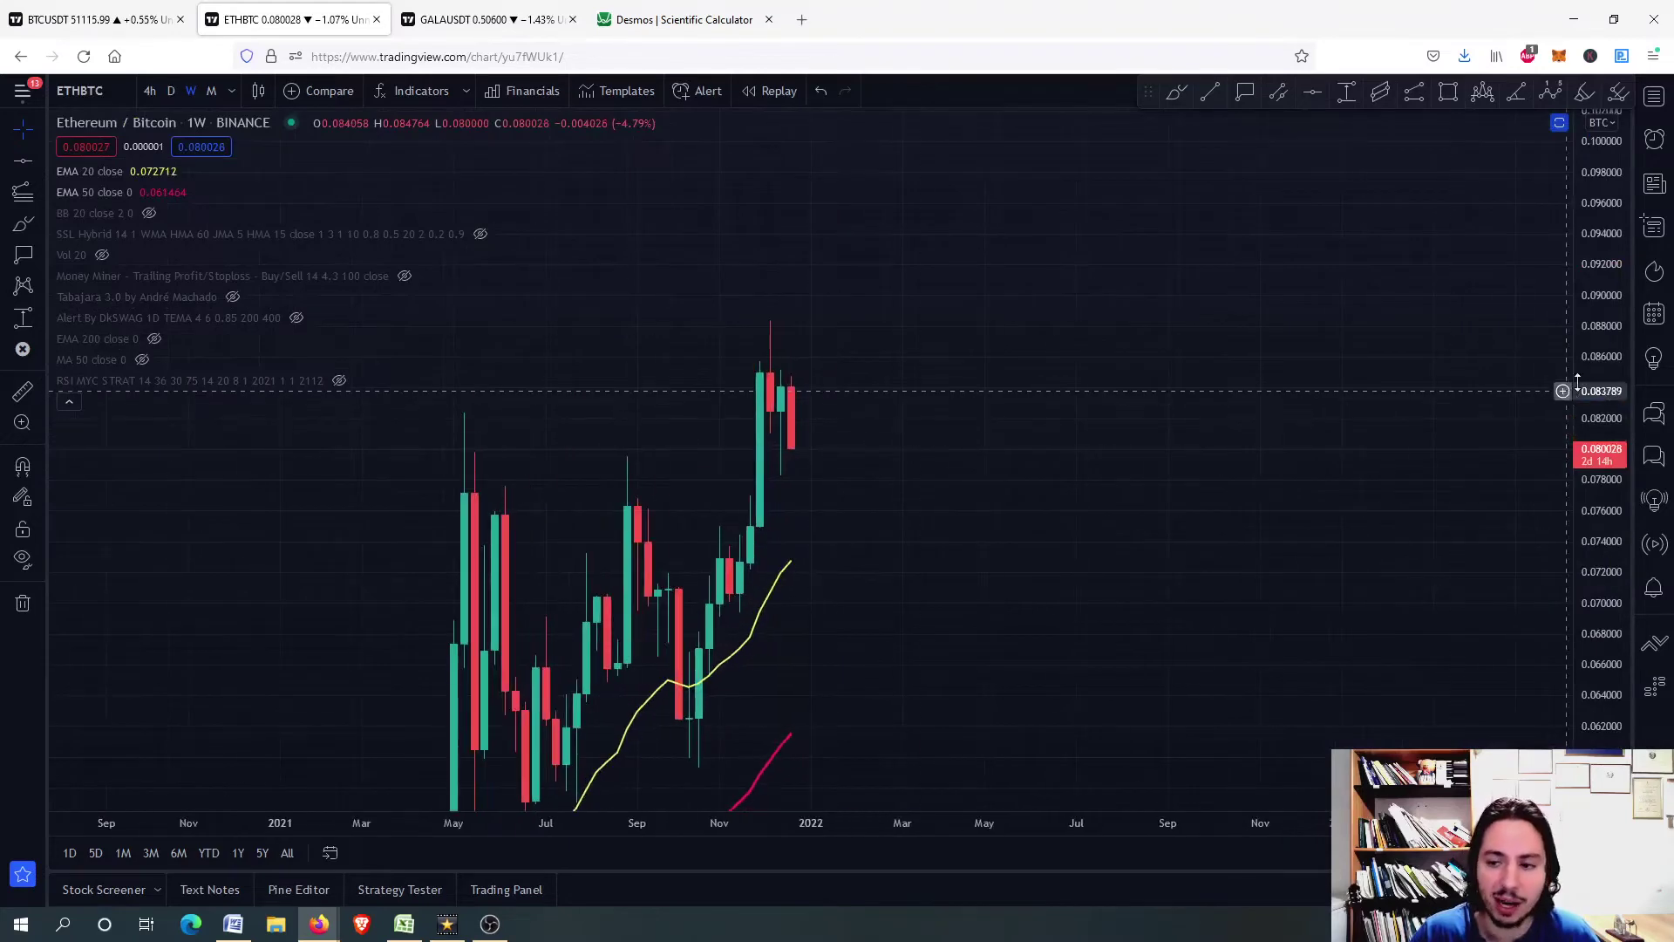
scroll(976, 572, "down", 3)
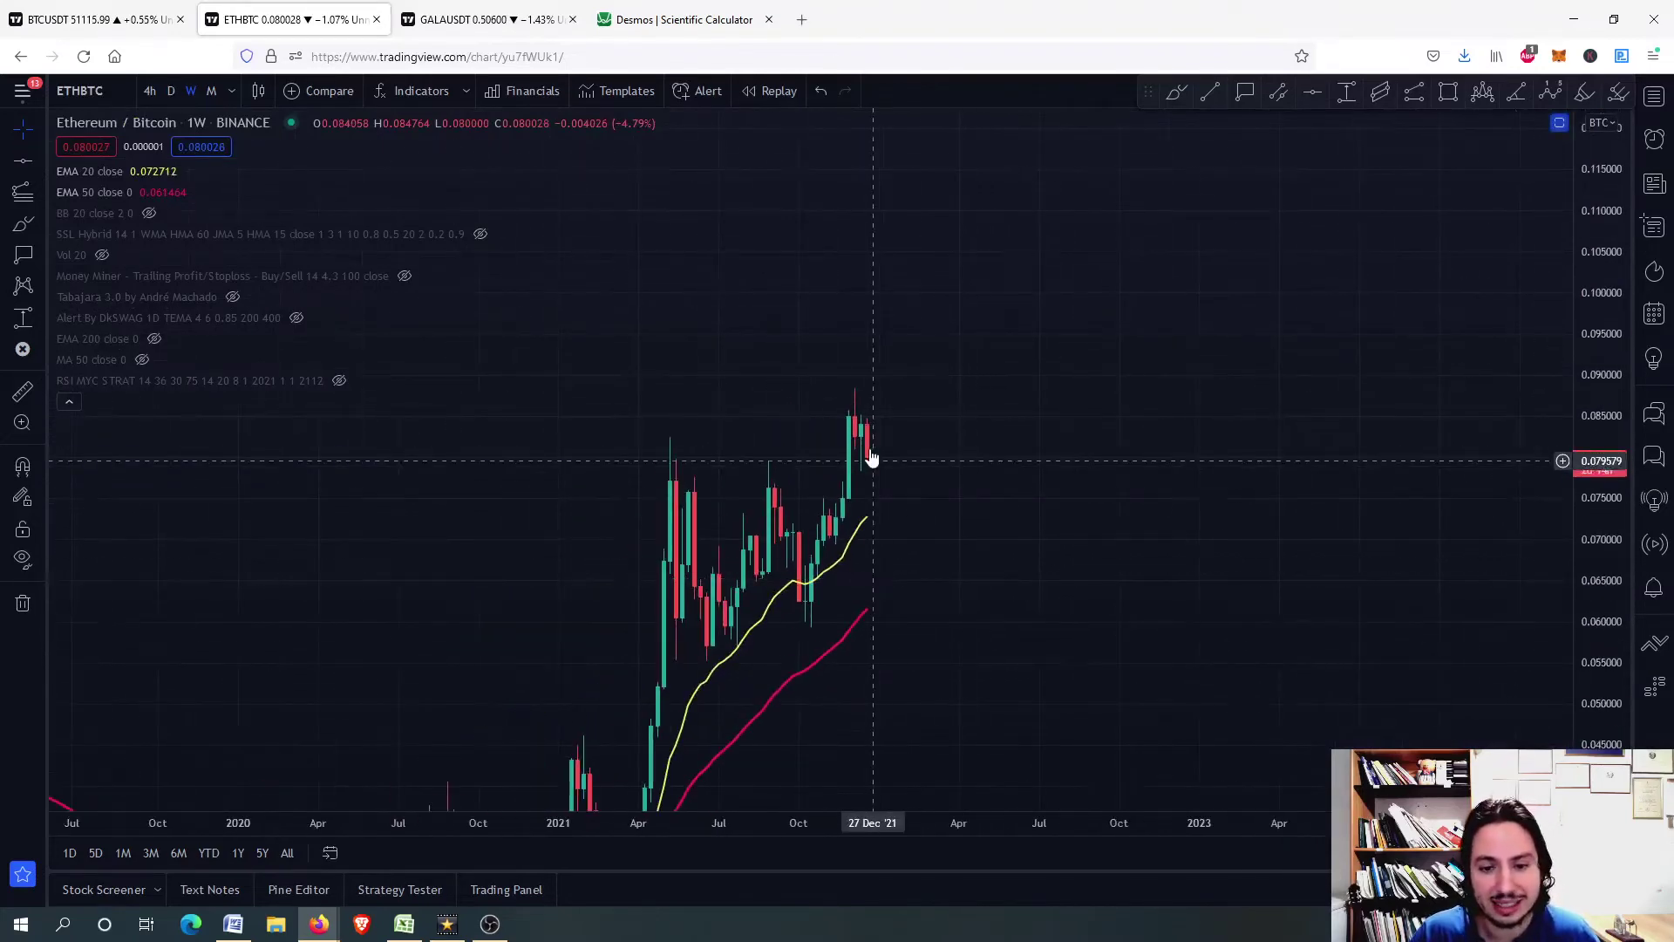
Step: Draw a Fibonacci retracement from the 0.059426 low to the 0.088276 high
left_click(44, 202)
left_click(98, 199)
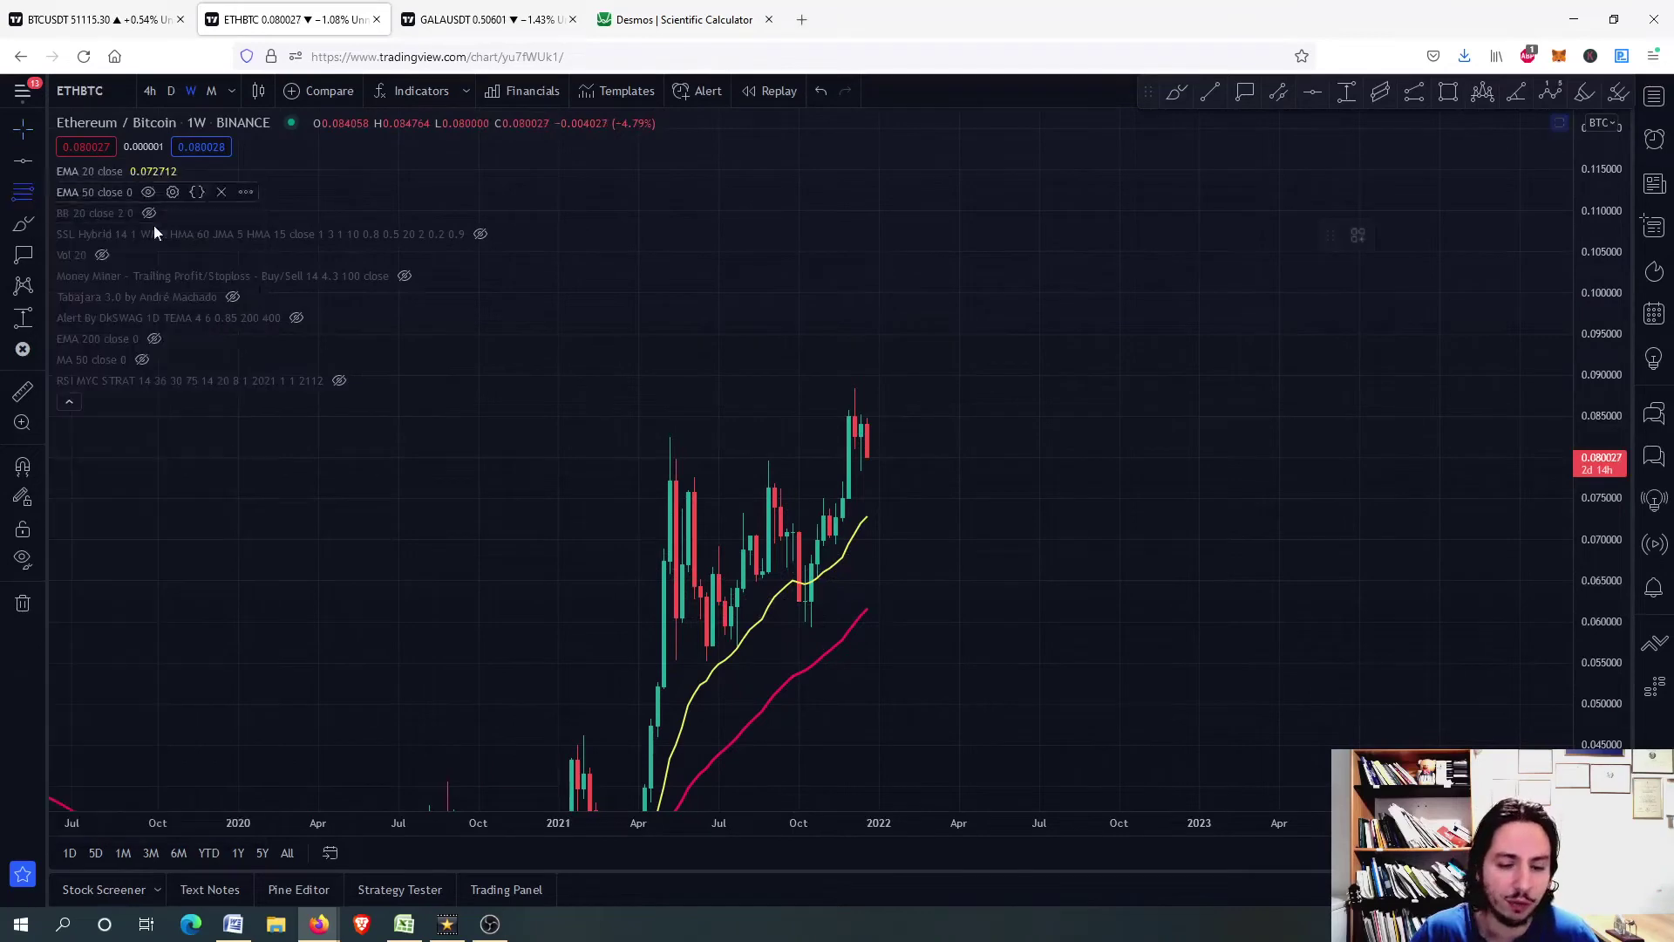
left_click(862, 626)
left_click(861, 390)
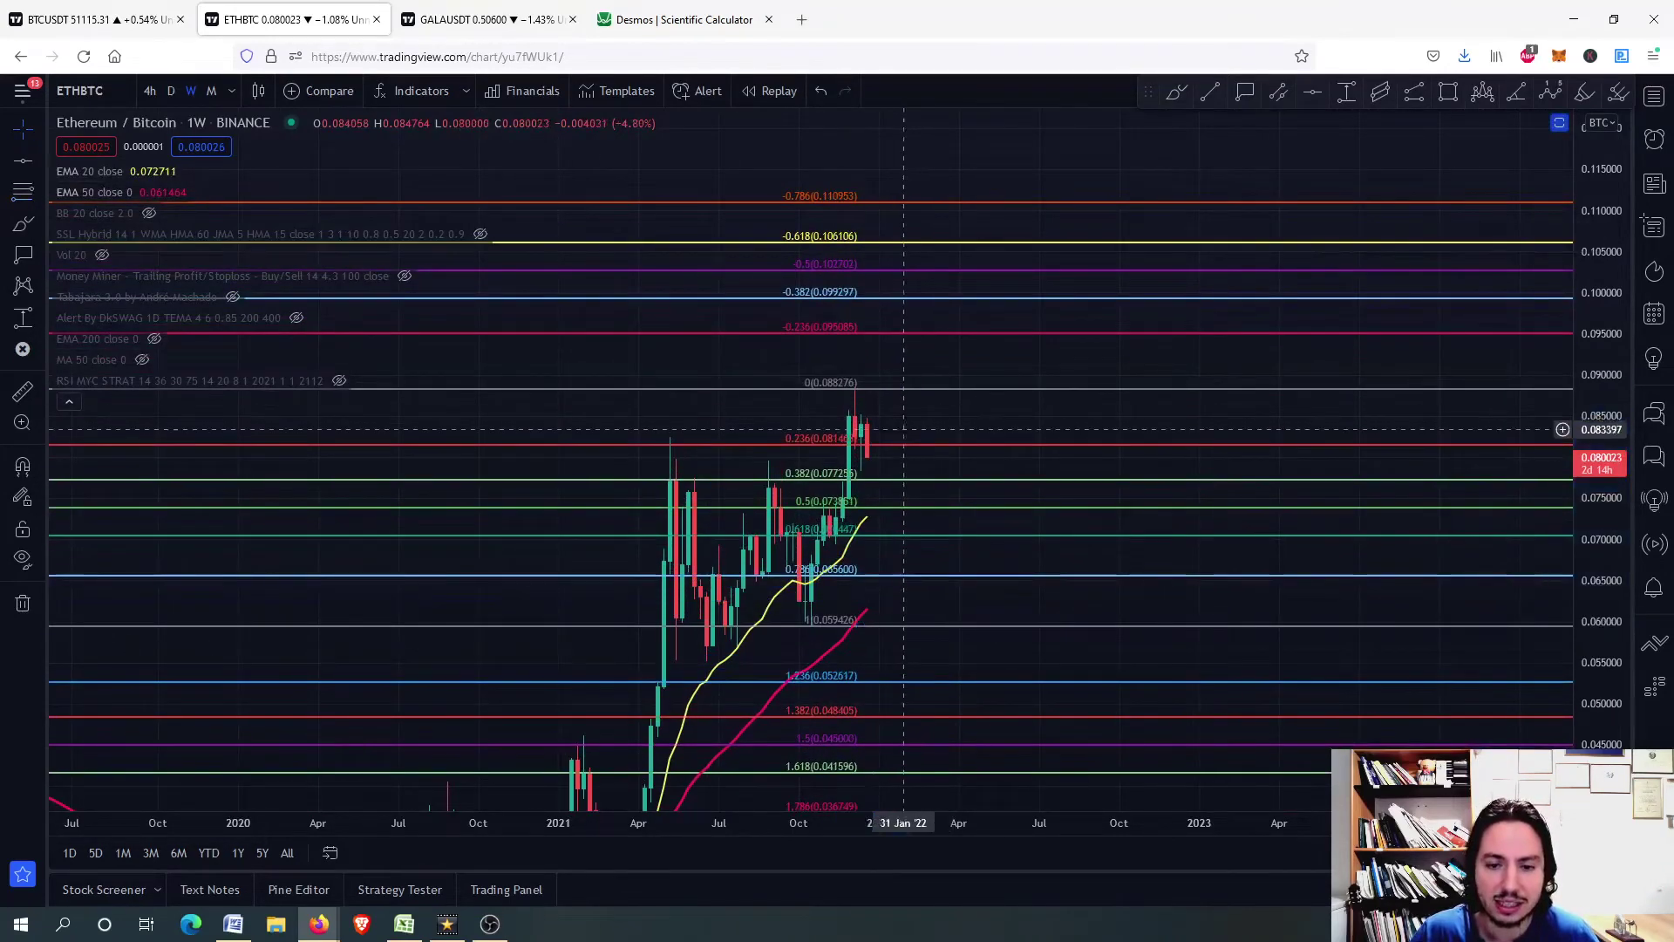
scroll(903, 429, "up", 2)
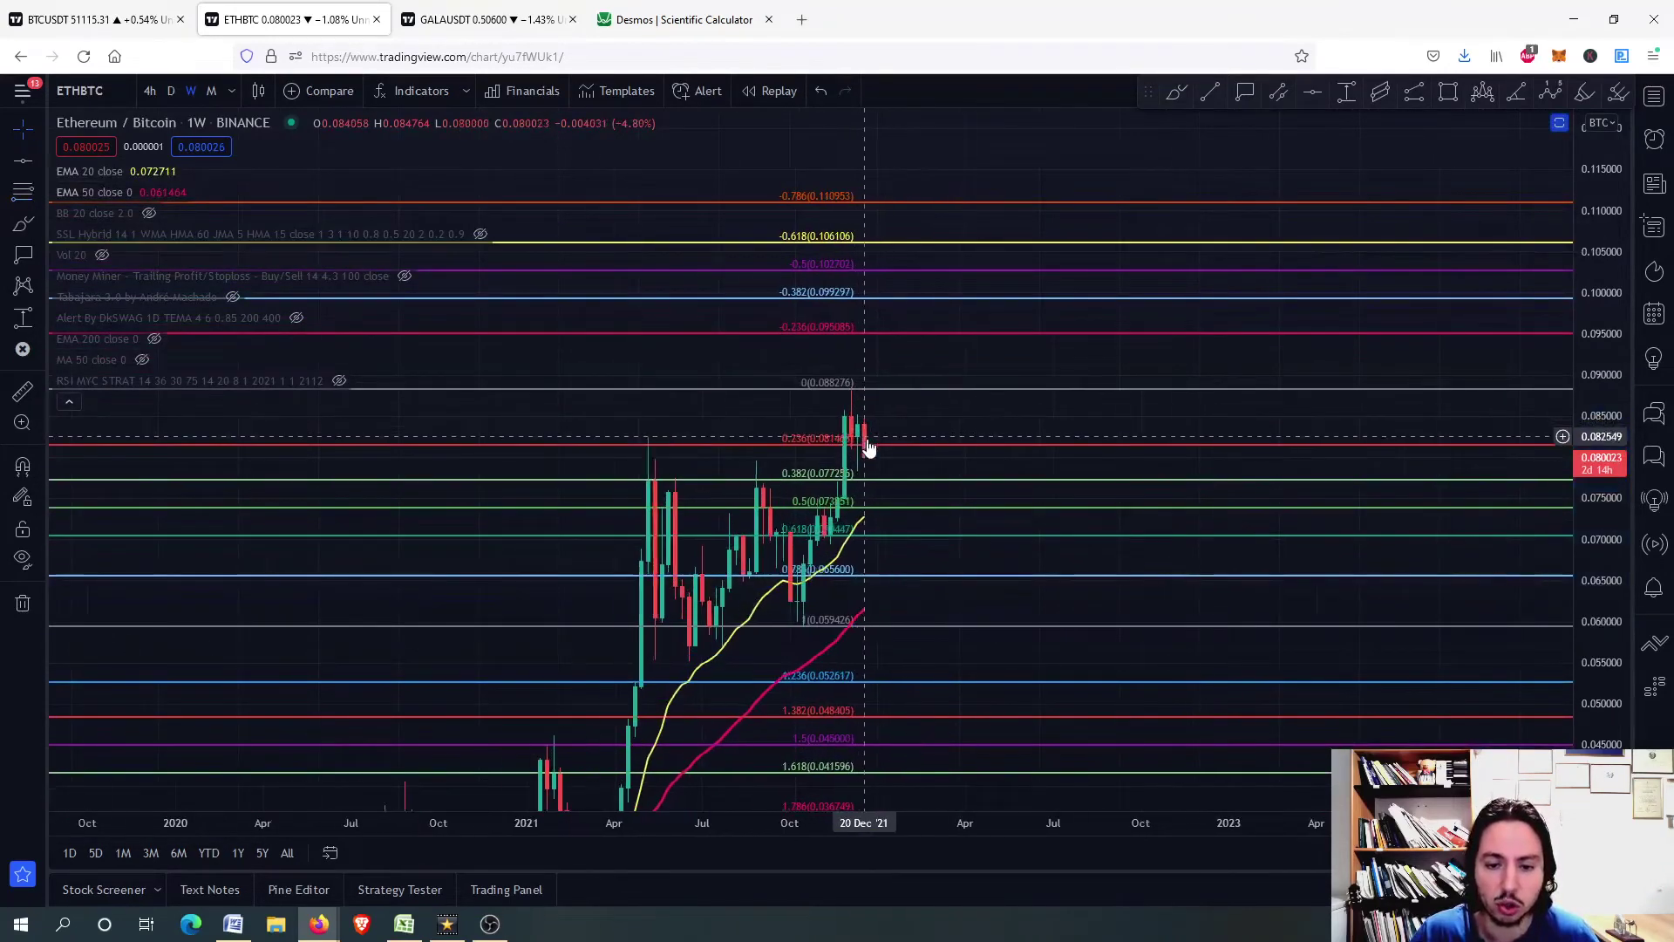
Step: Load Binance ETHUSDT in the GALAUSDT tab and zoom around its 3600–4800 levels
left_click(471, 10)
type("ETHUSDT")
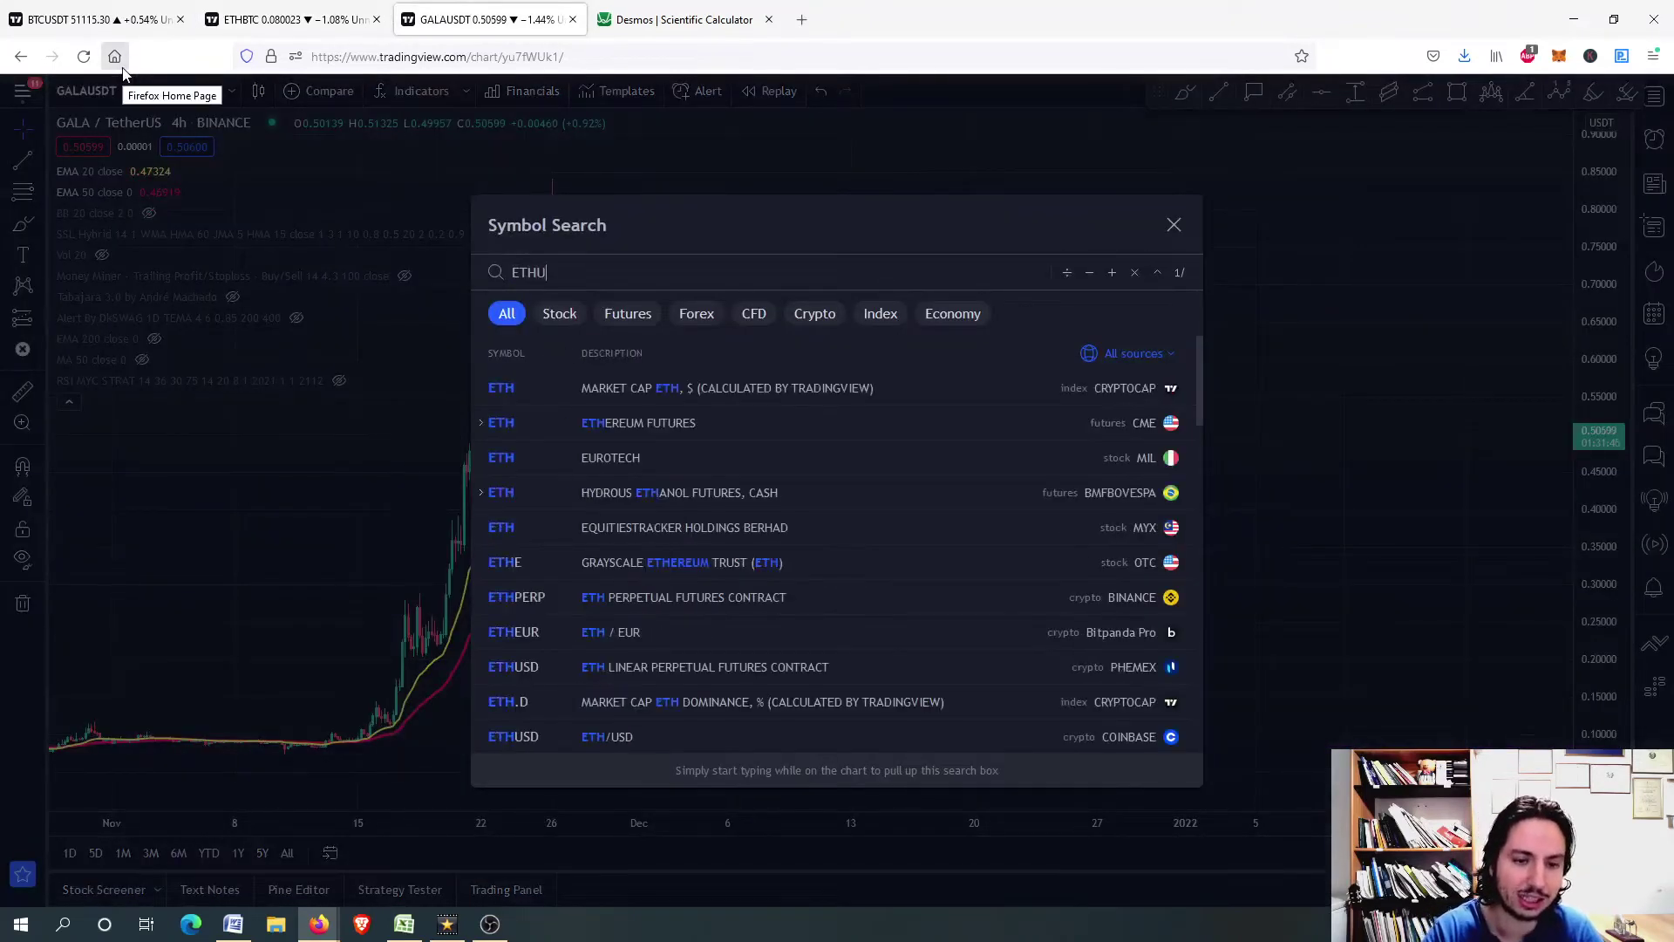
left_click(684, 389)
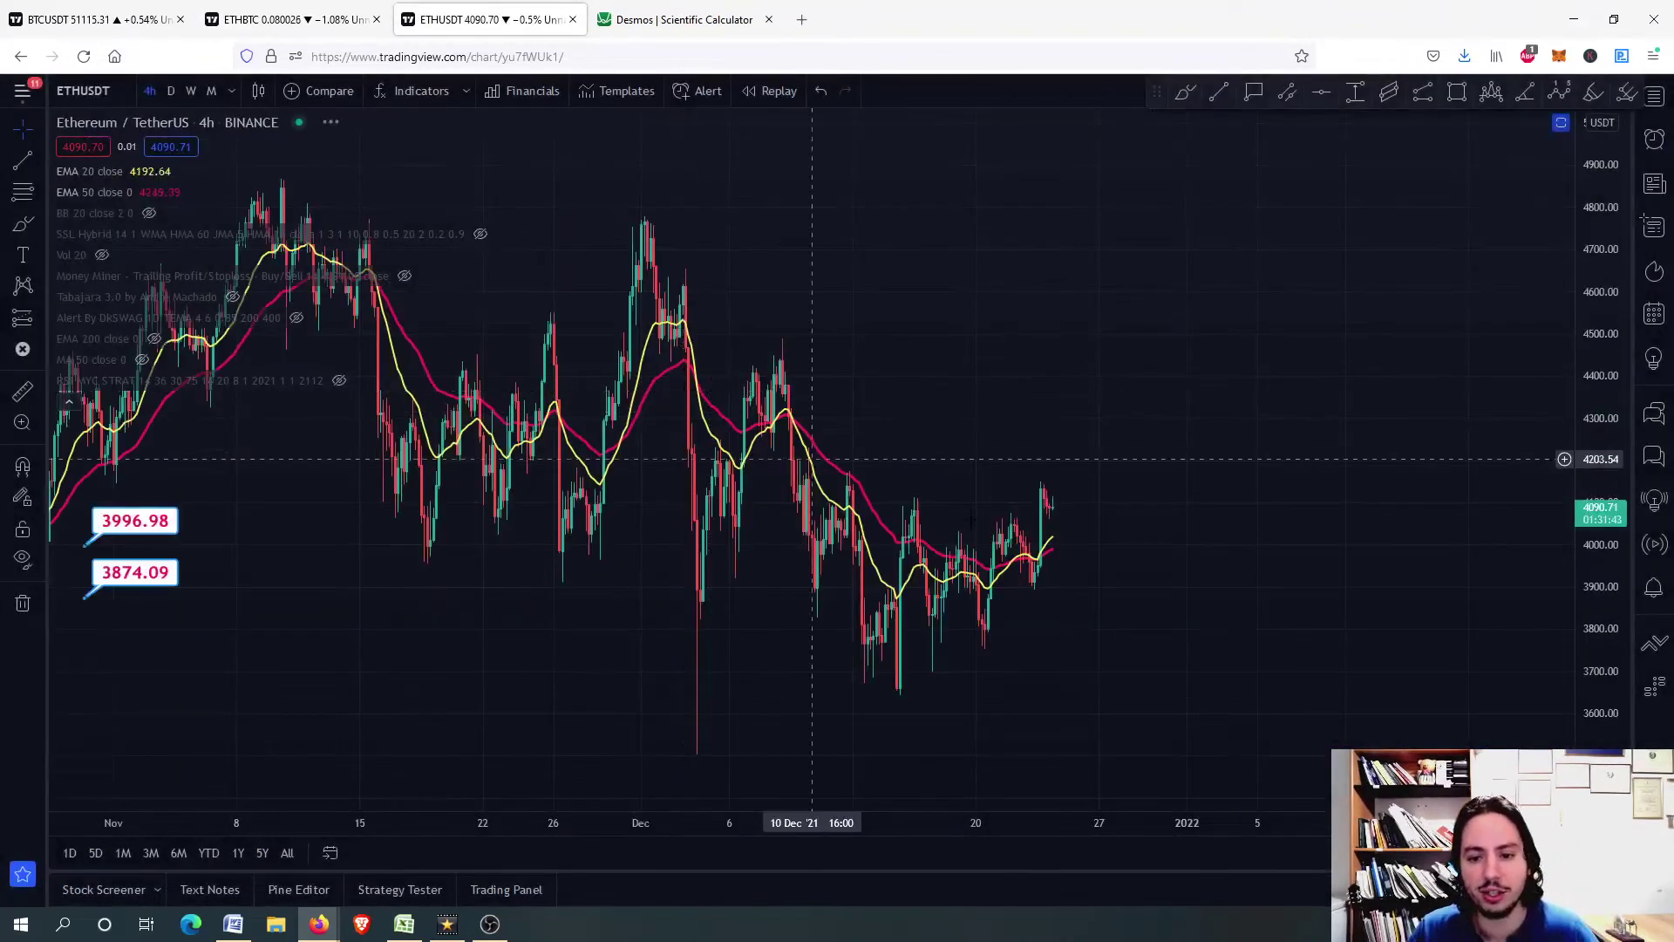
scroll(838, 454, "up", 3)
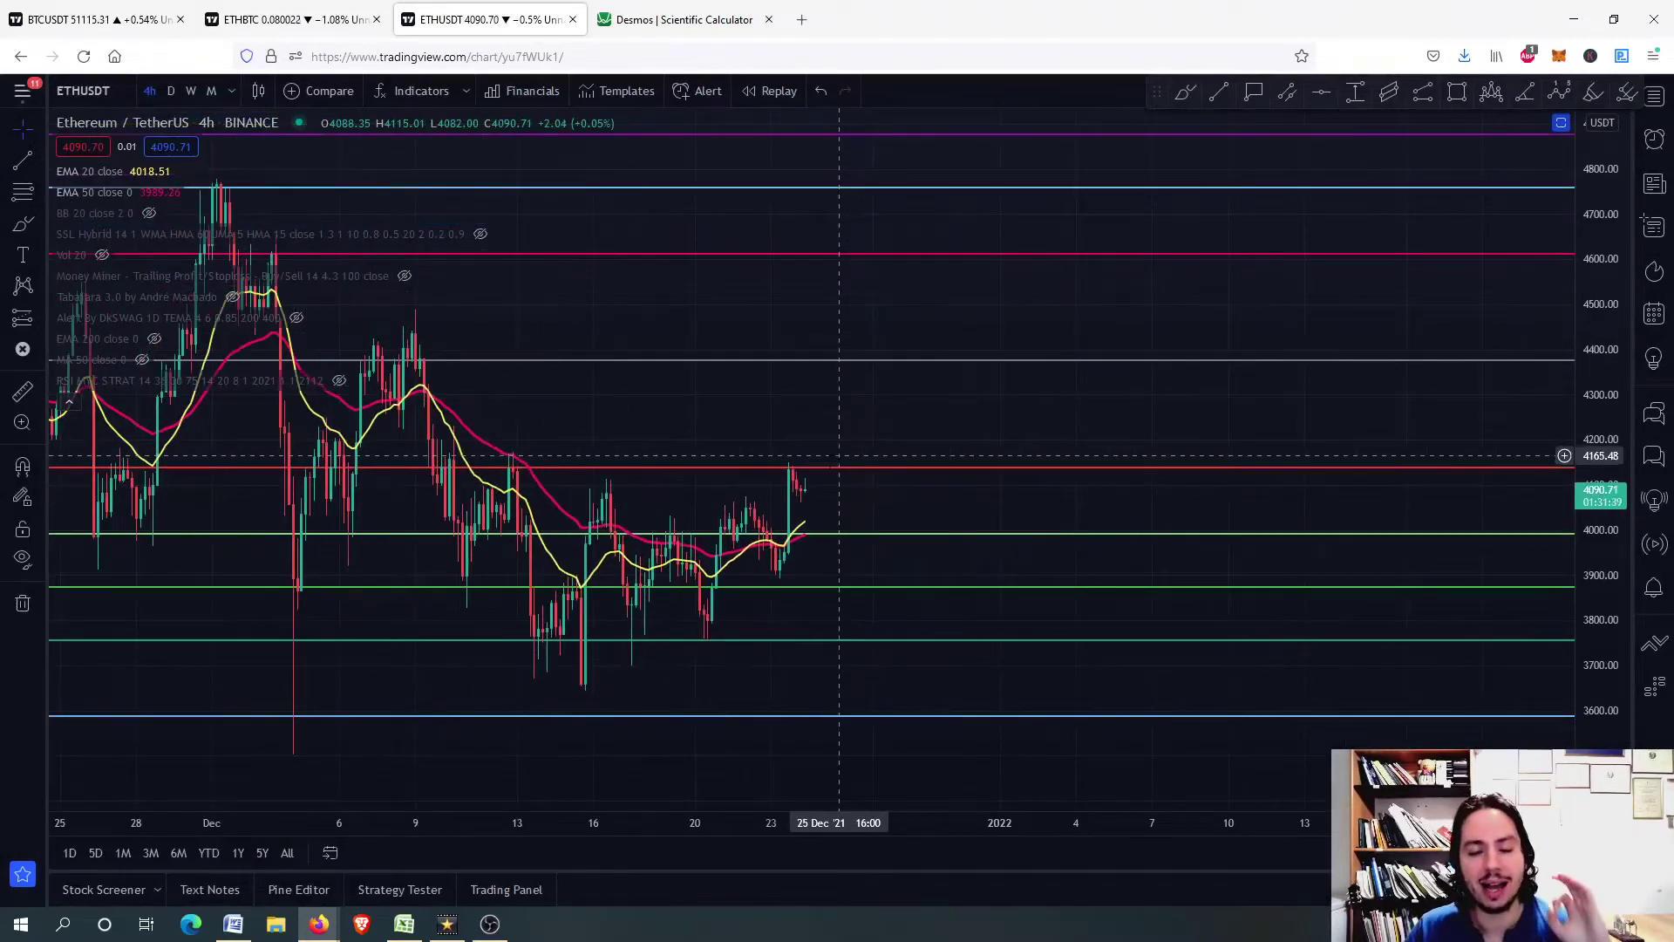
scroll(815, 506, "down", 2)
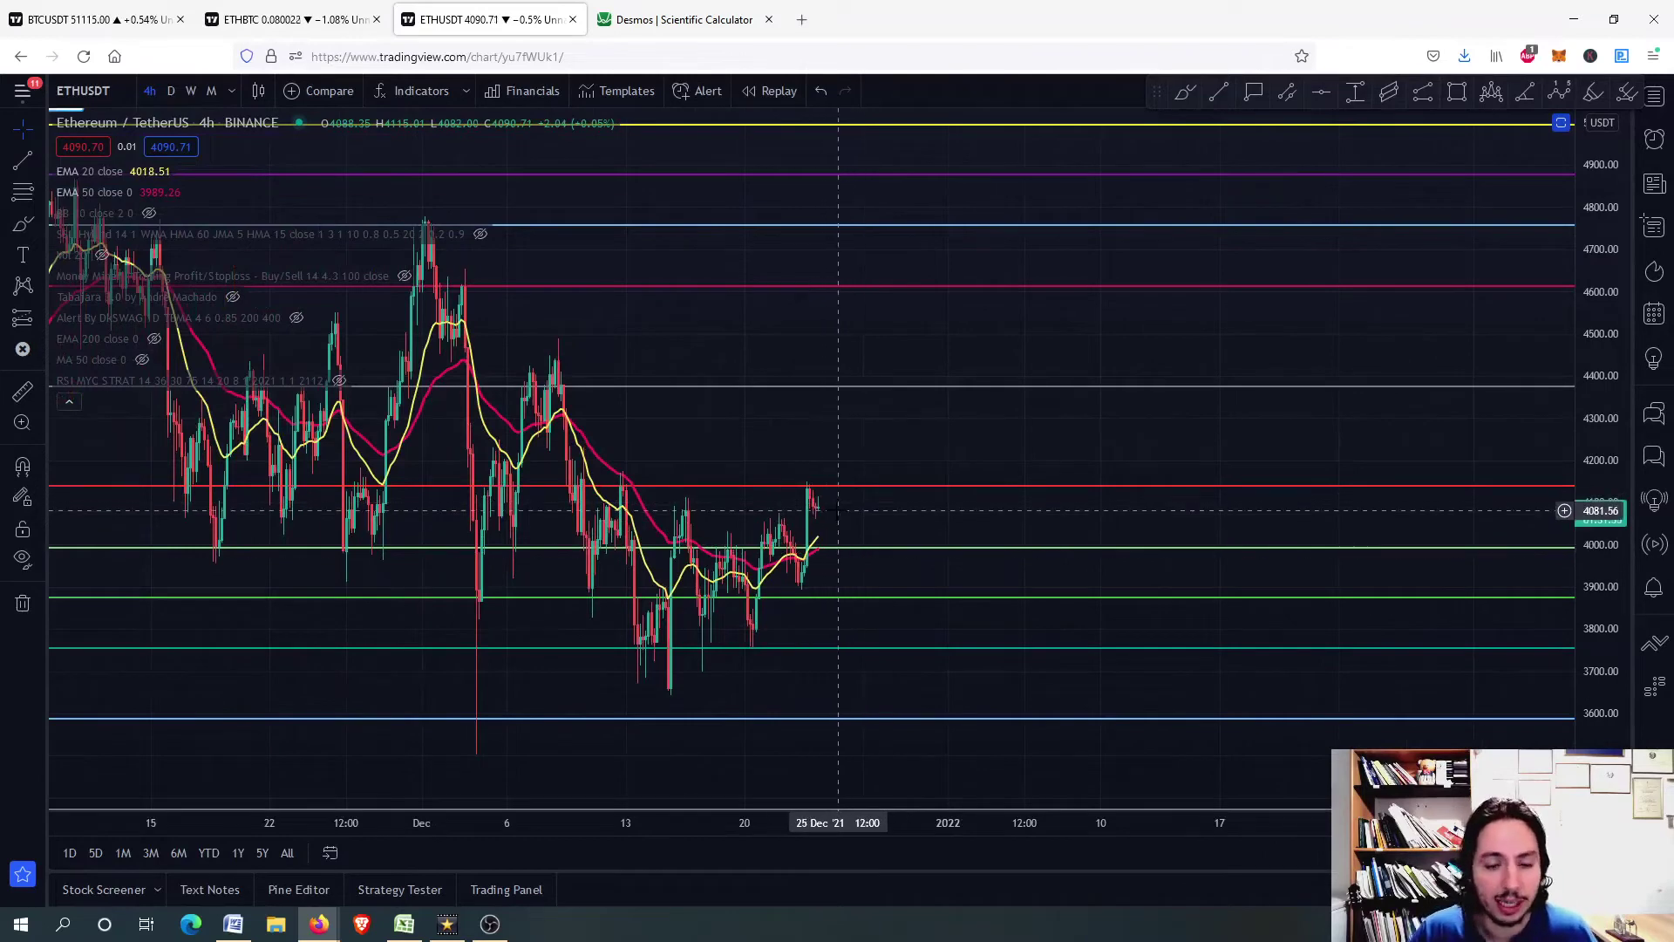
scroll(839, 509, "down", 2)
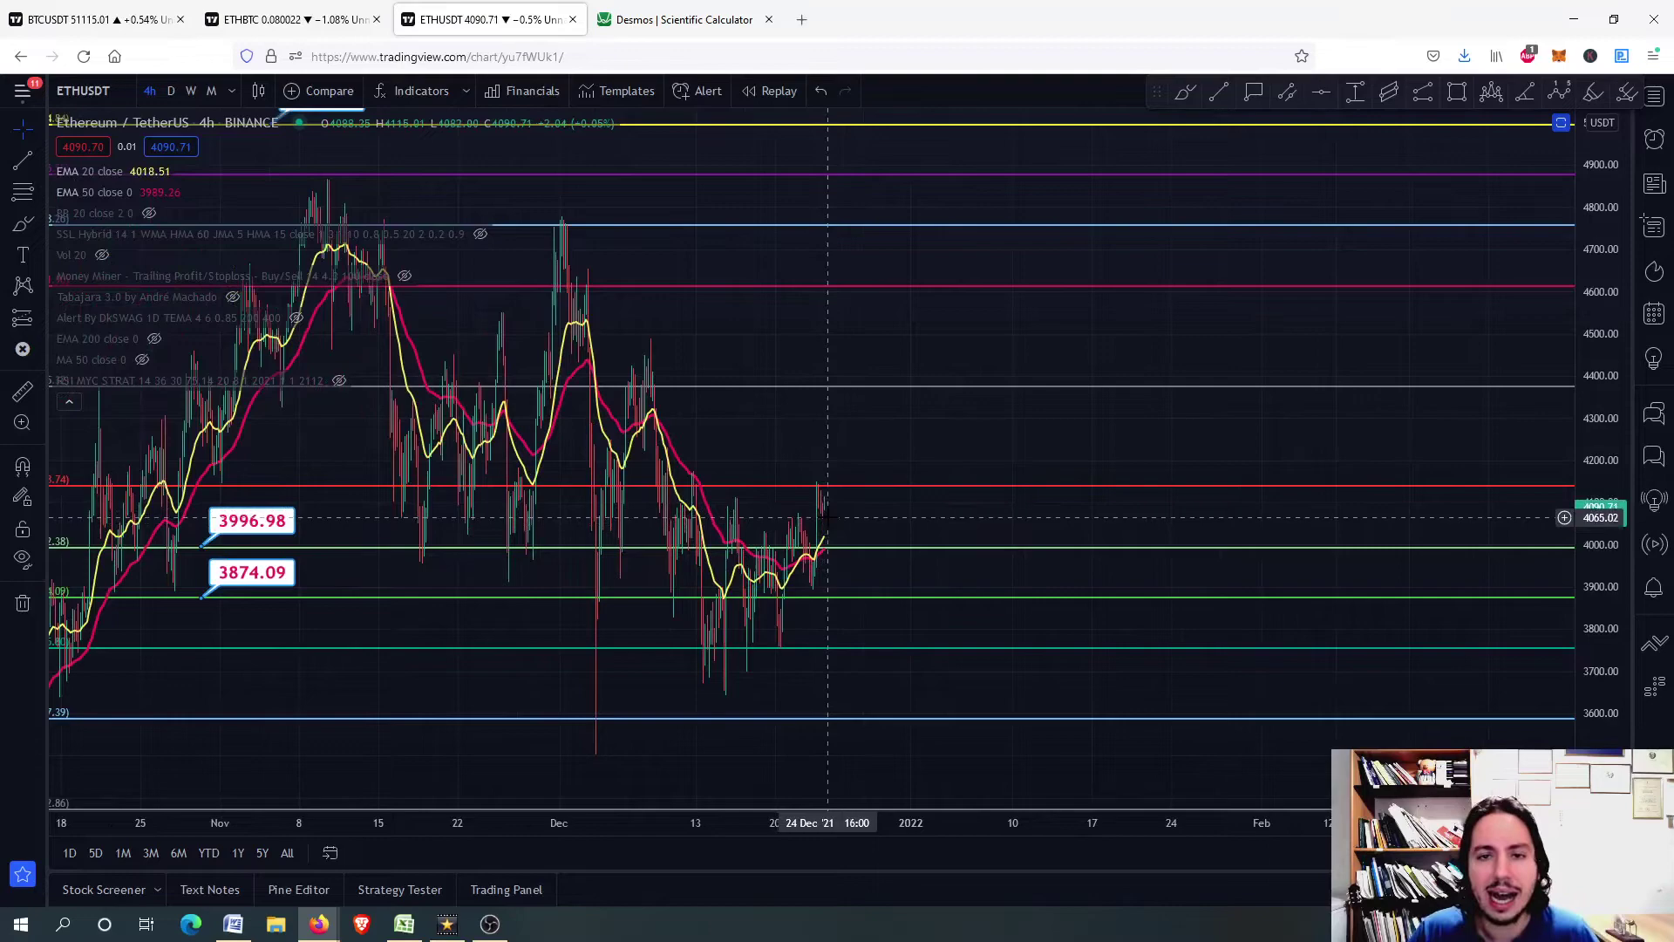
scroll(826, 517, "down", 2)
scroll(844, 367, "up", 3)
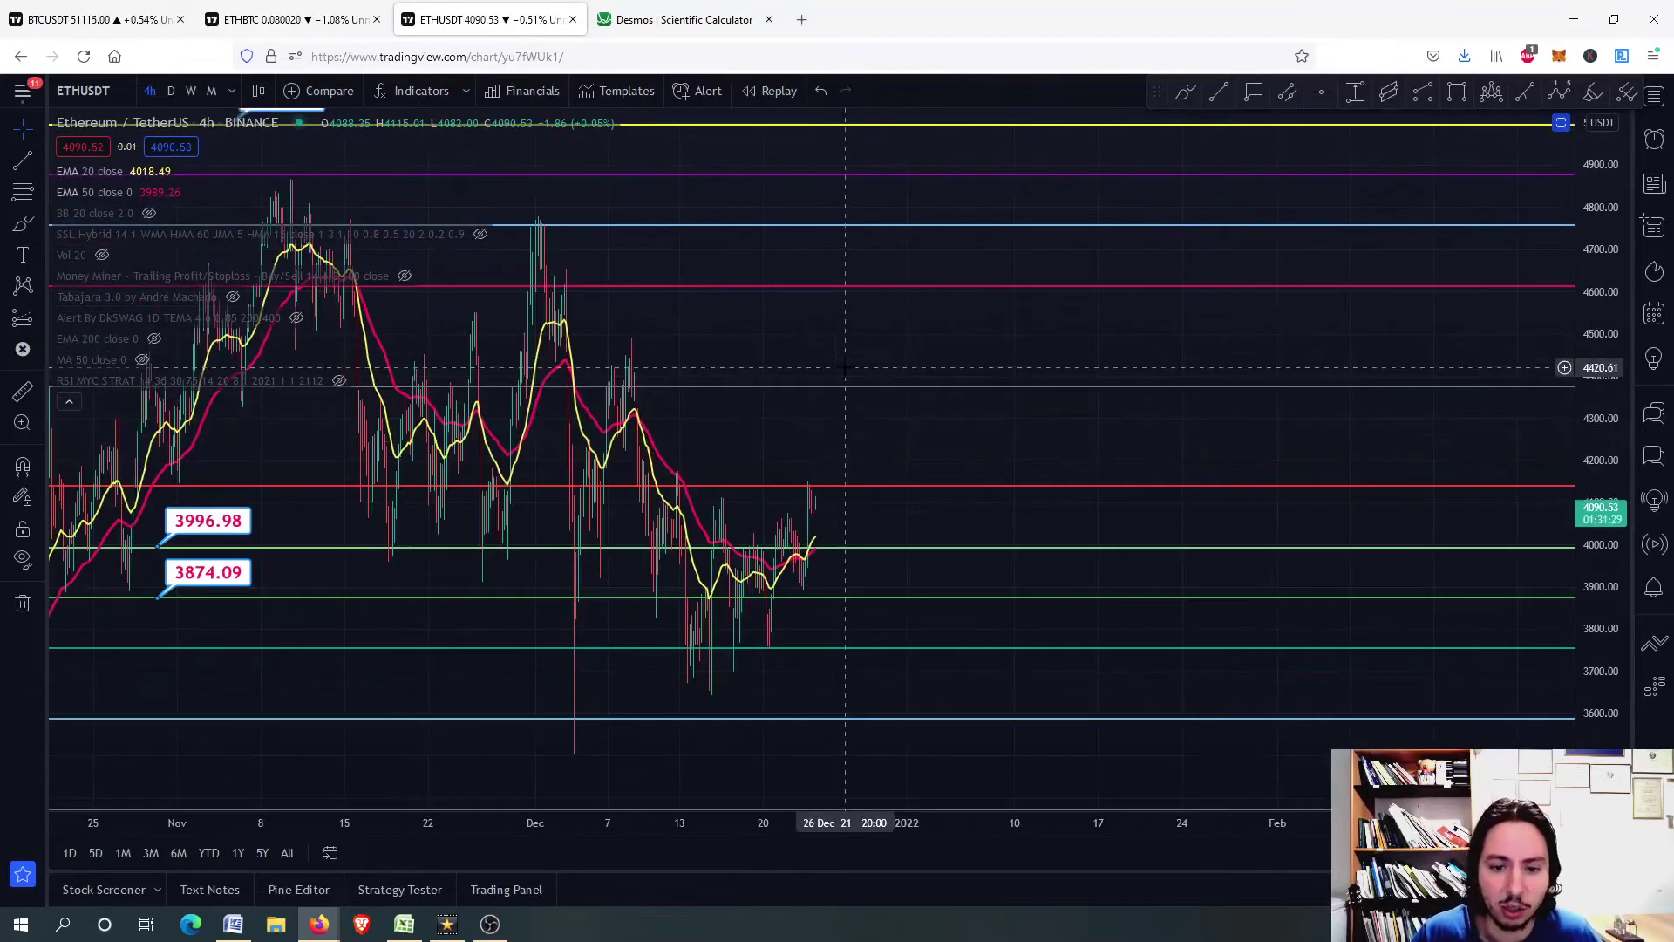
scroll(844, 367, "up", 4)
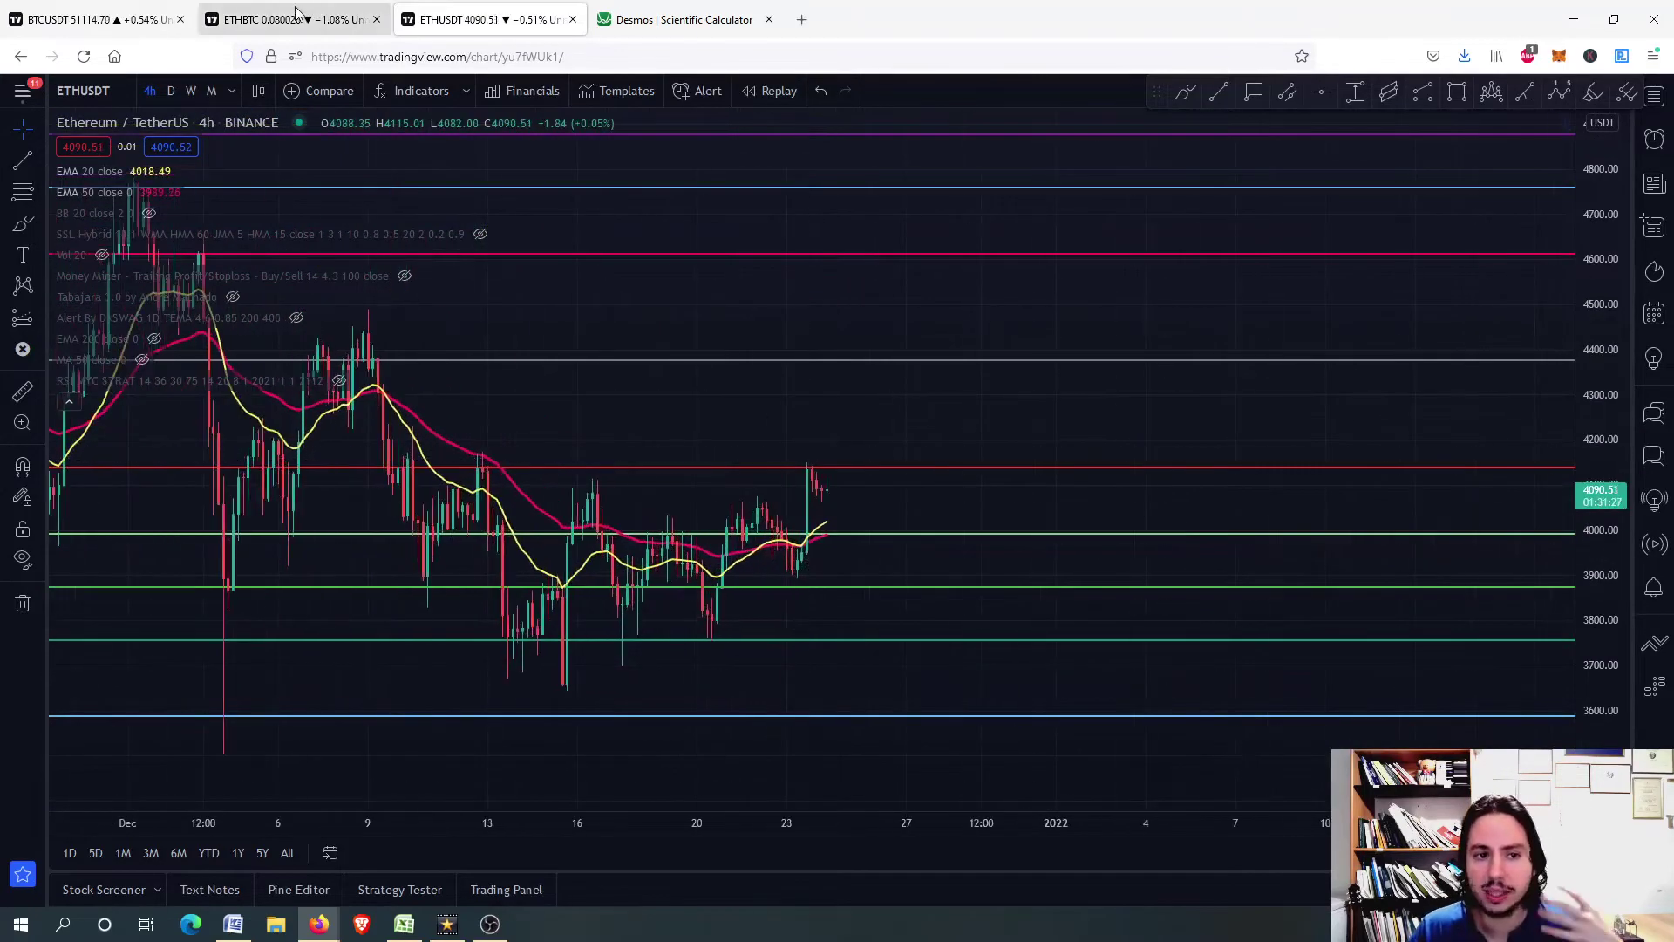
Step: Flip to Bitcoin/TetherUS and back, then zoom the ETH/USDT chart out over longer history
left_click(96, 19)
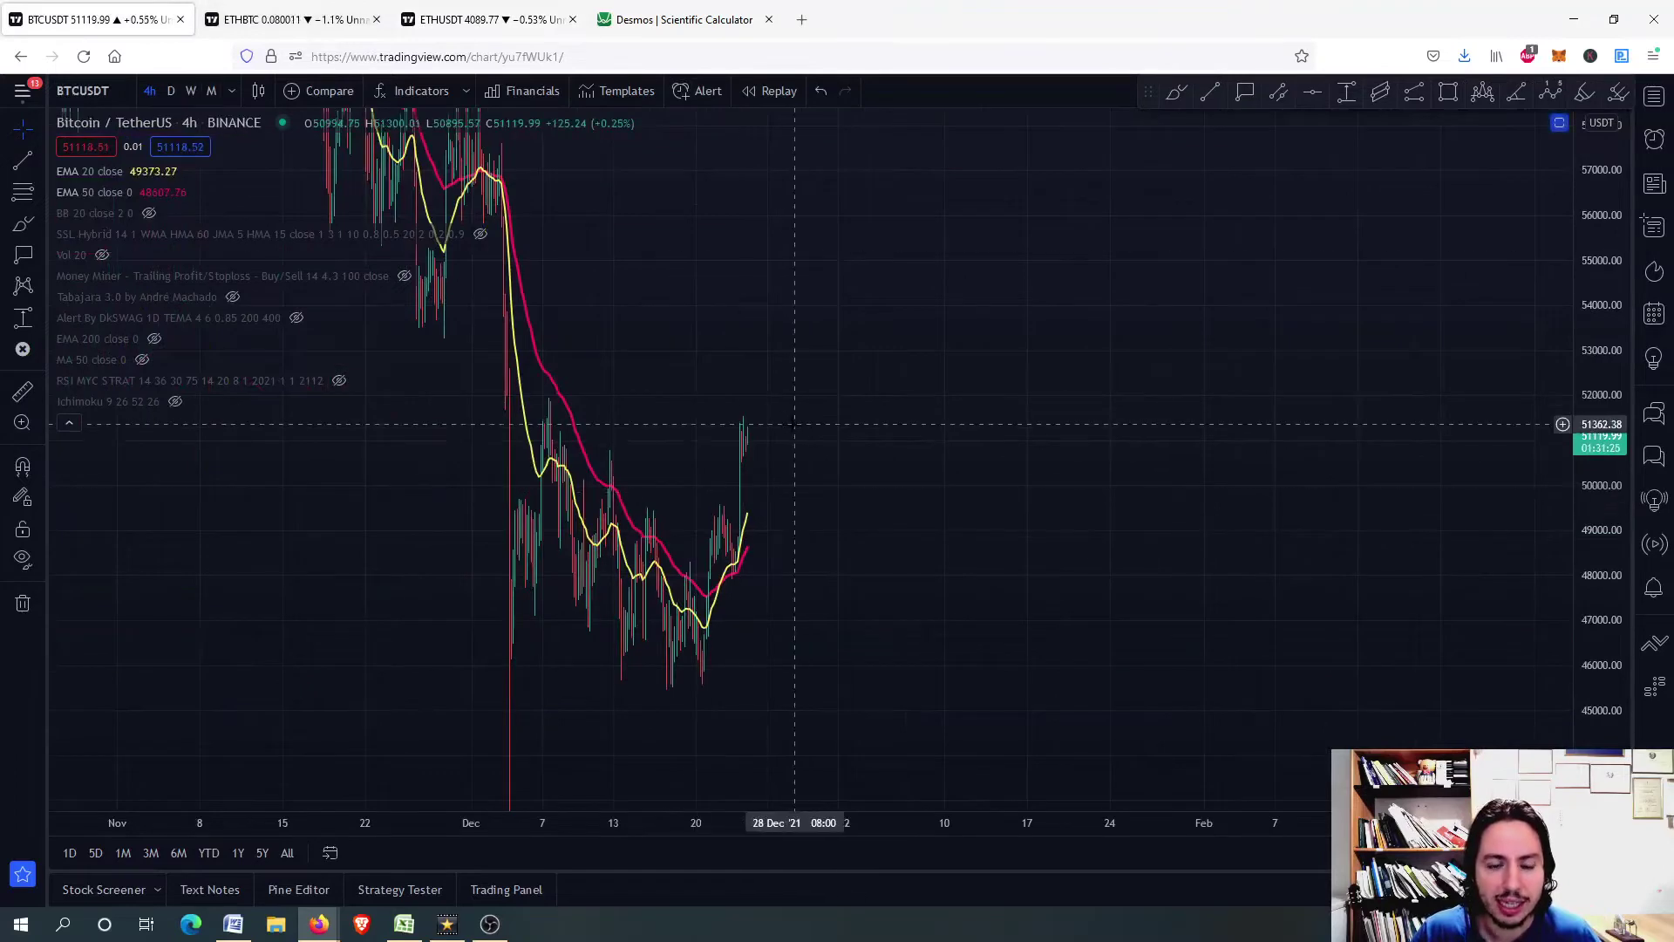
left_click(542, 12)
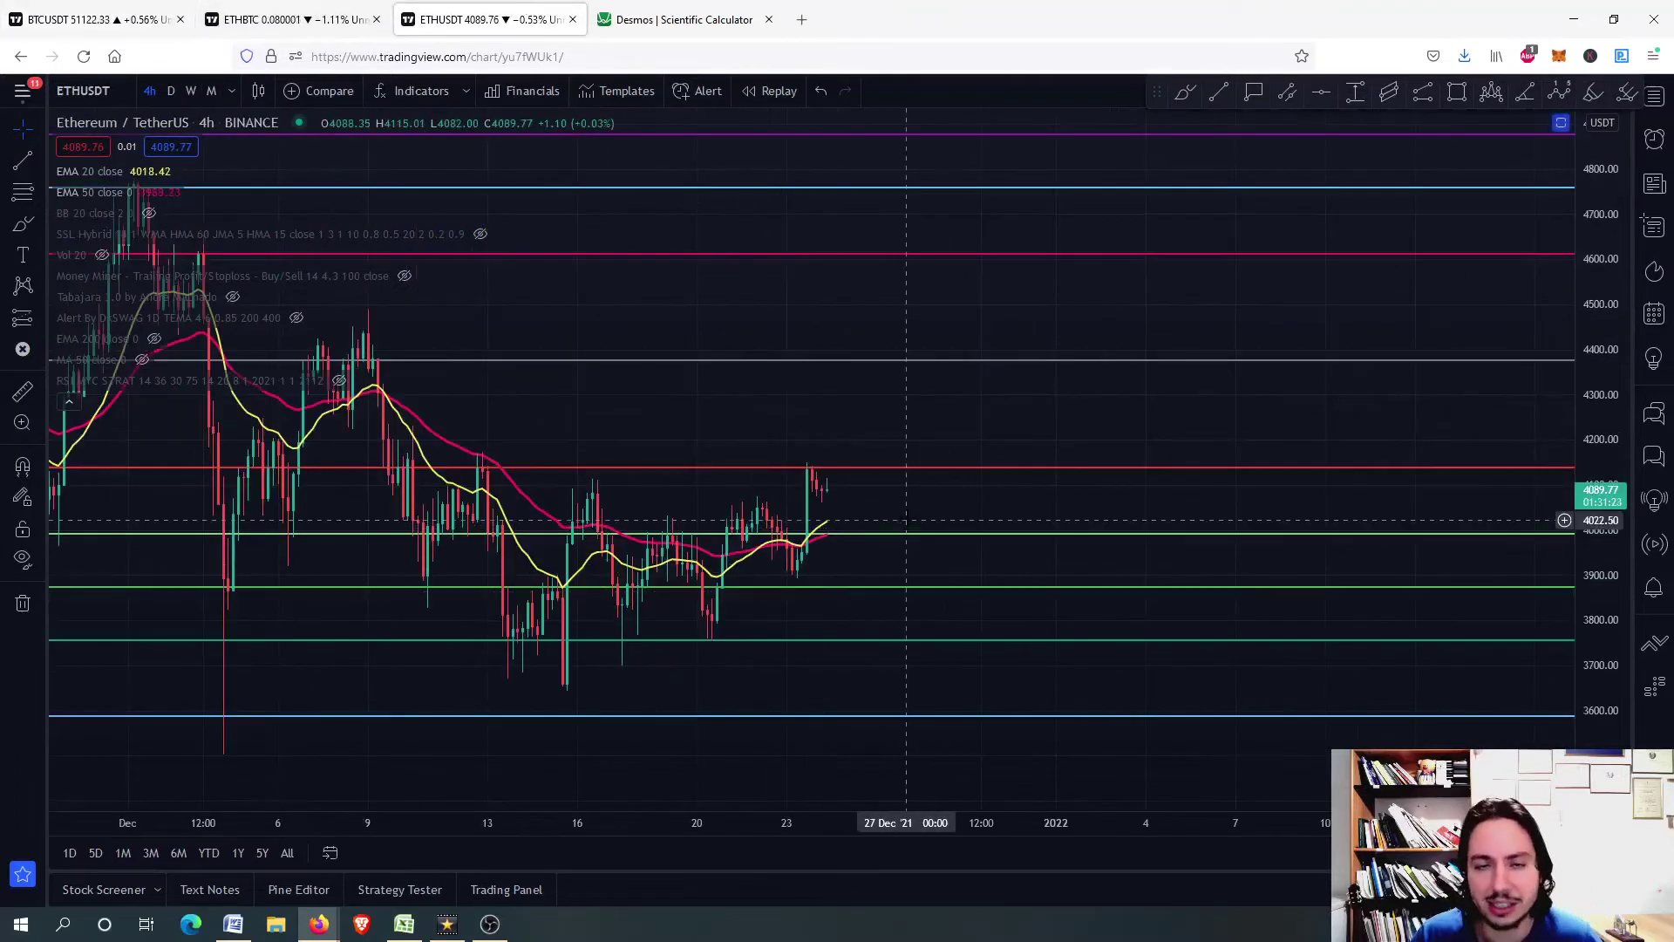
scroll(907, 520, "down", 3)
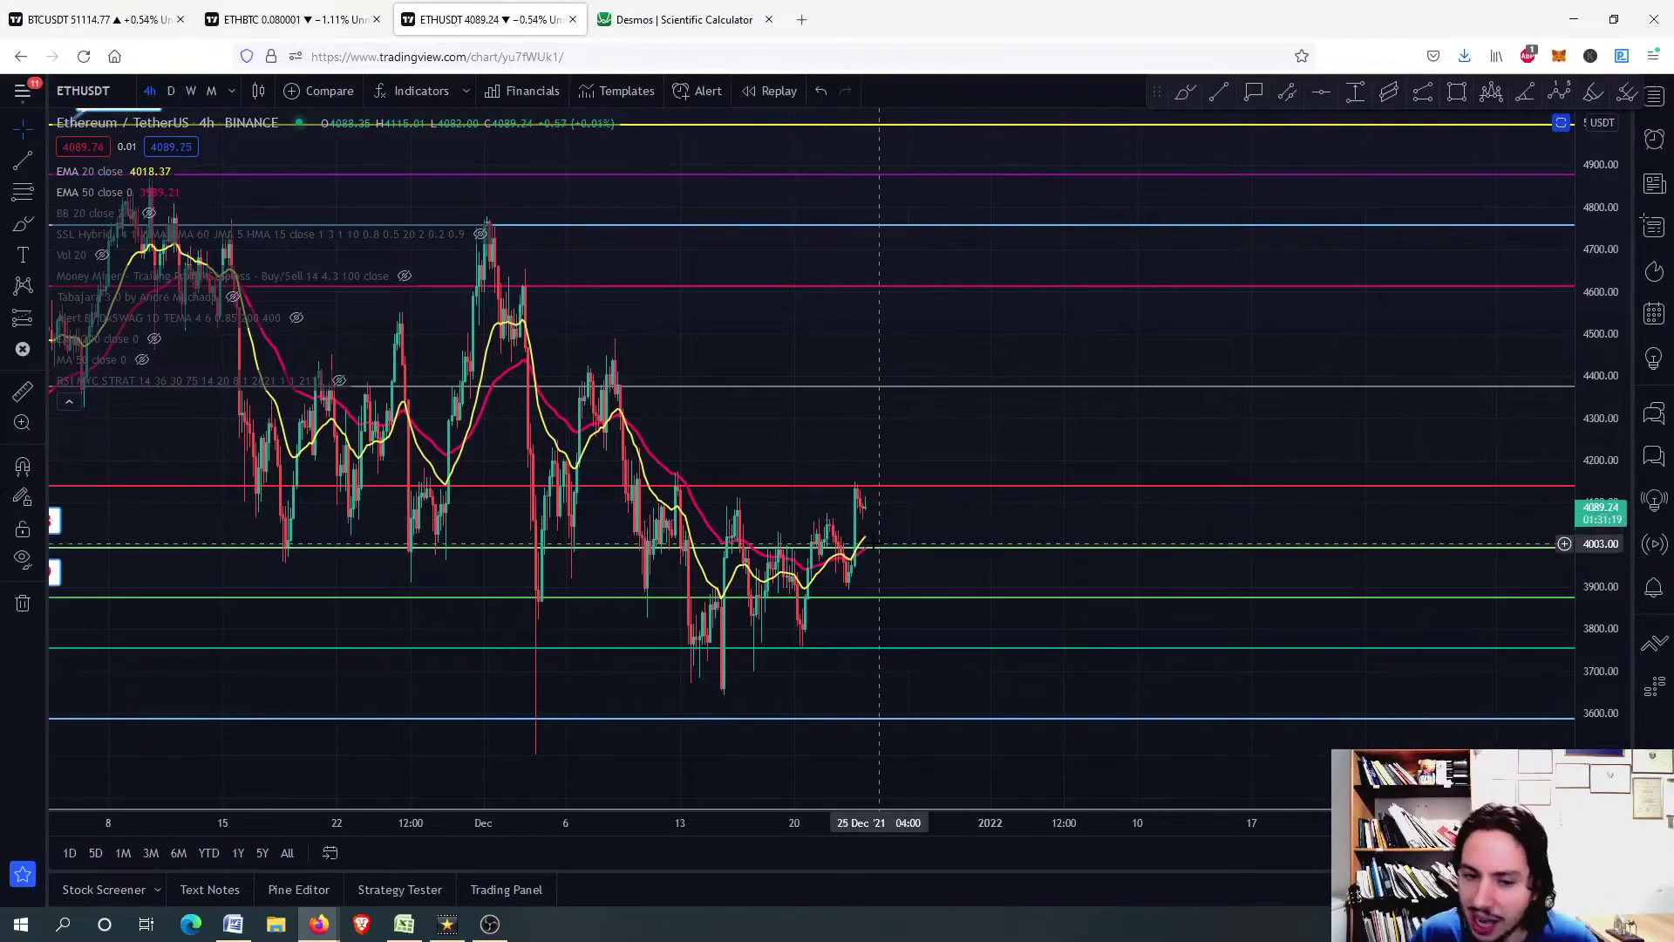
scroll(889, 536, "down", 3)
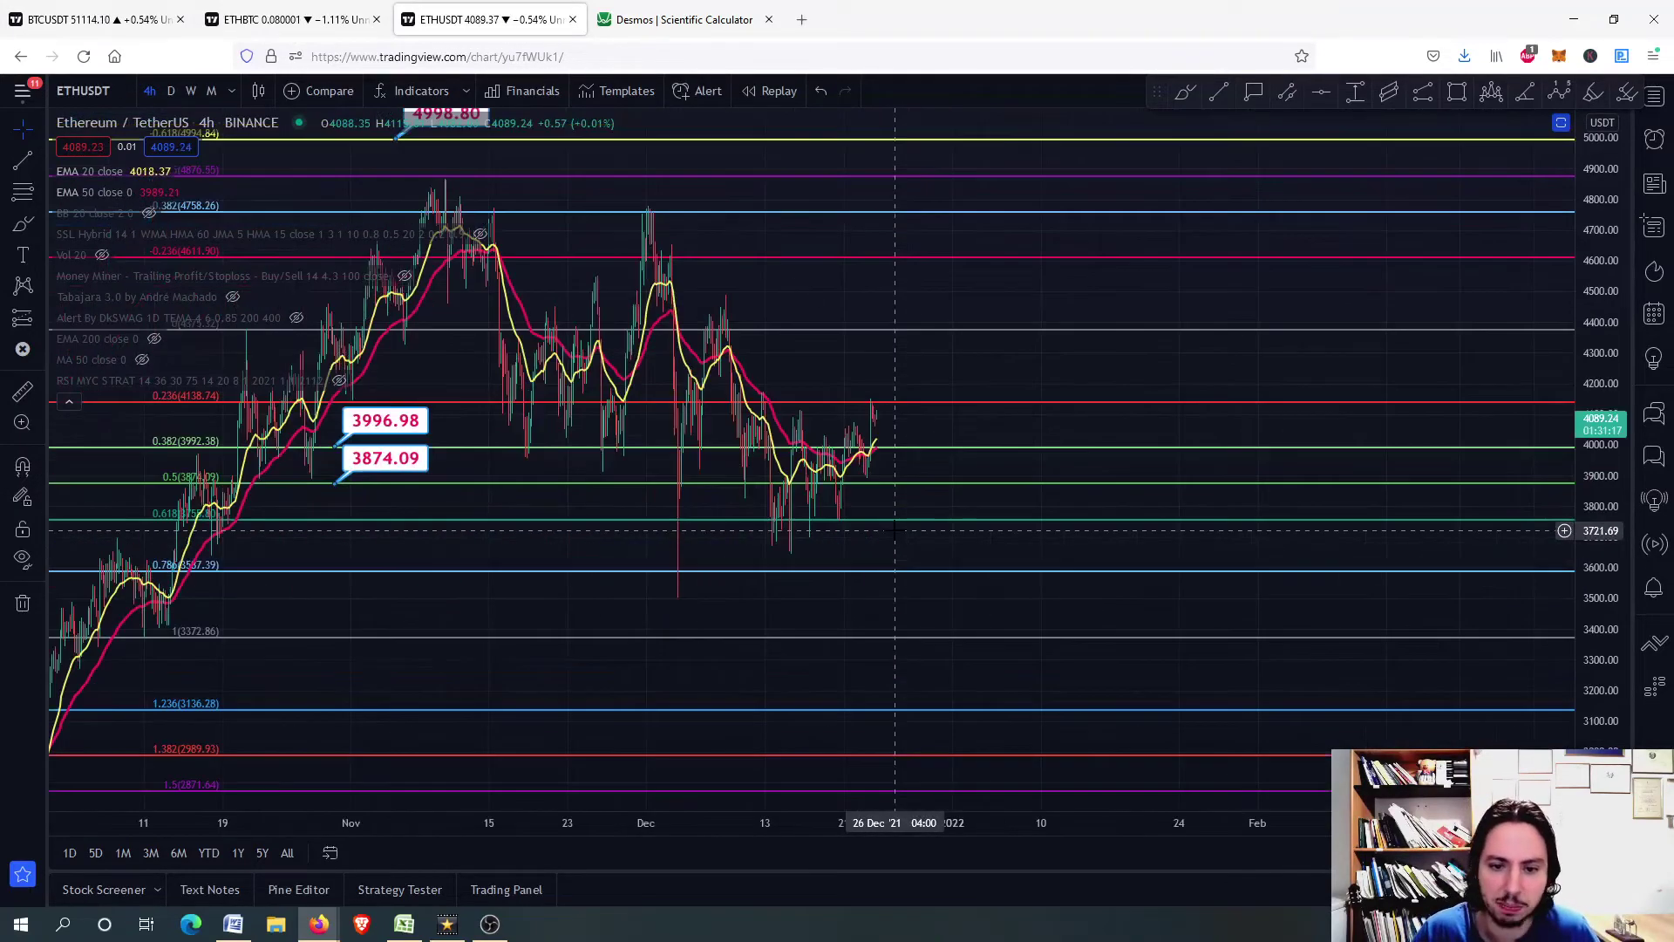
scroll(895, 529, "up", 3)
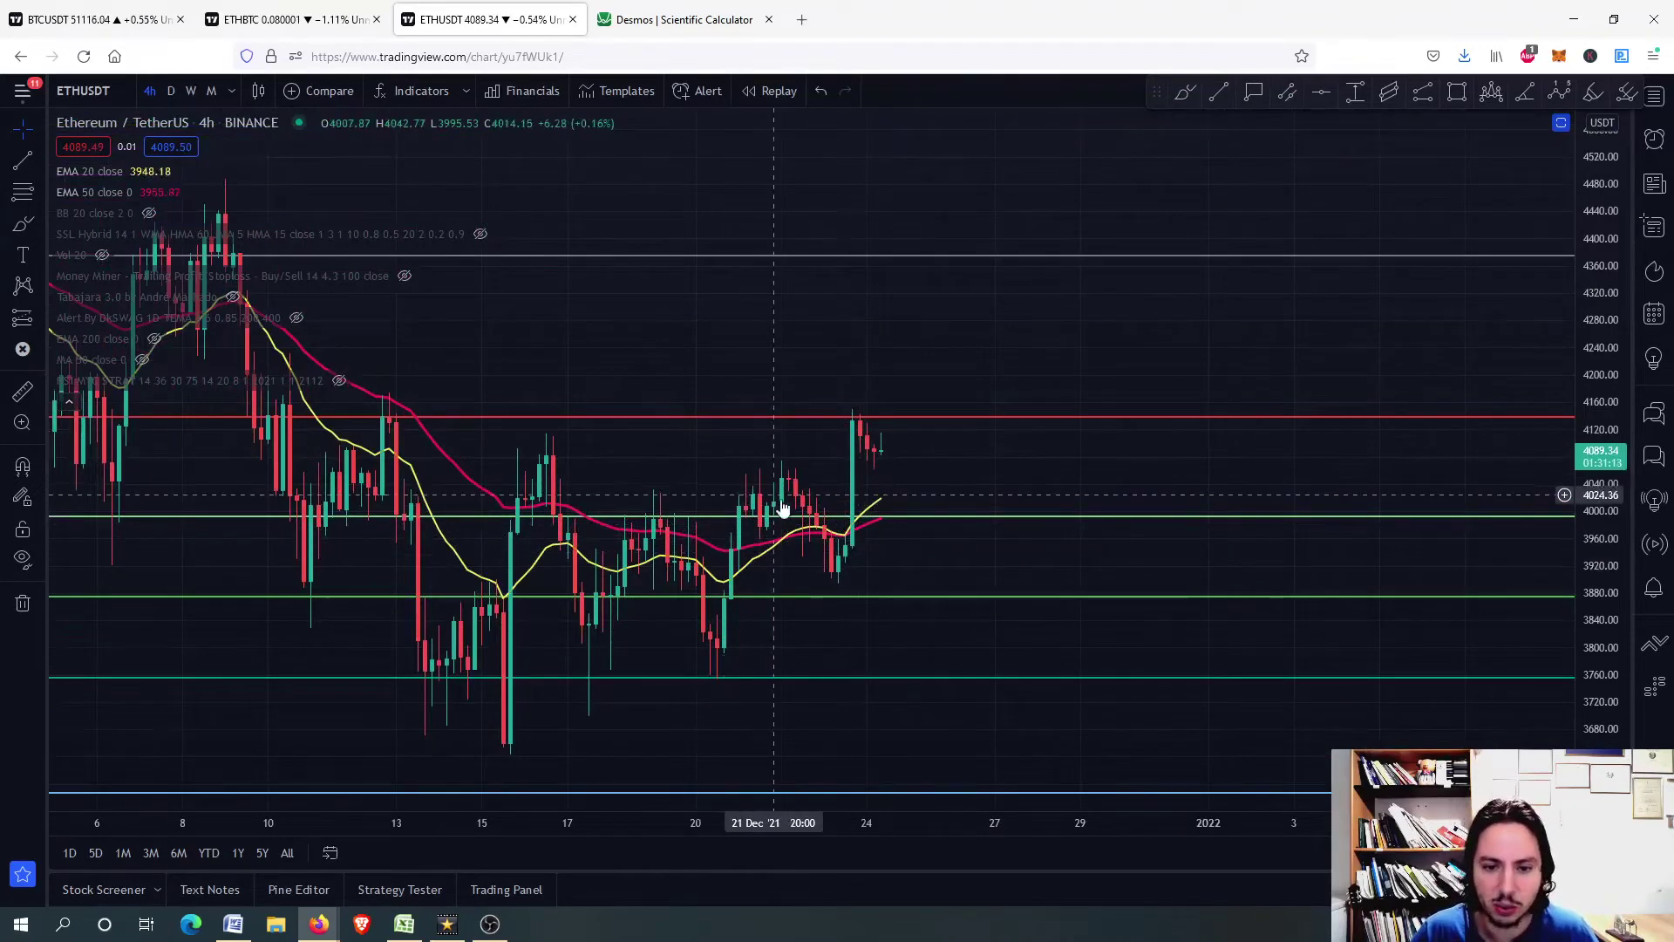
scroll(871, 457, "down", 4)
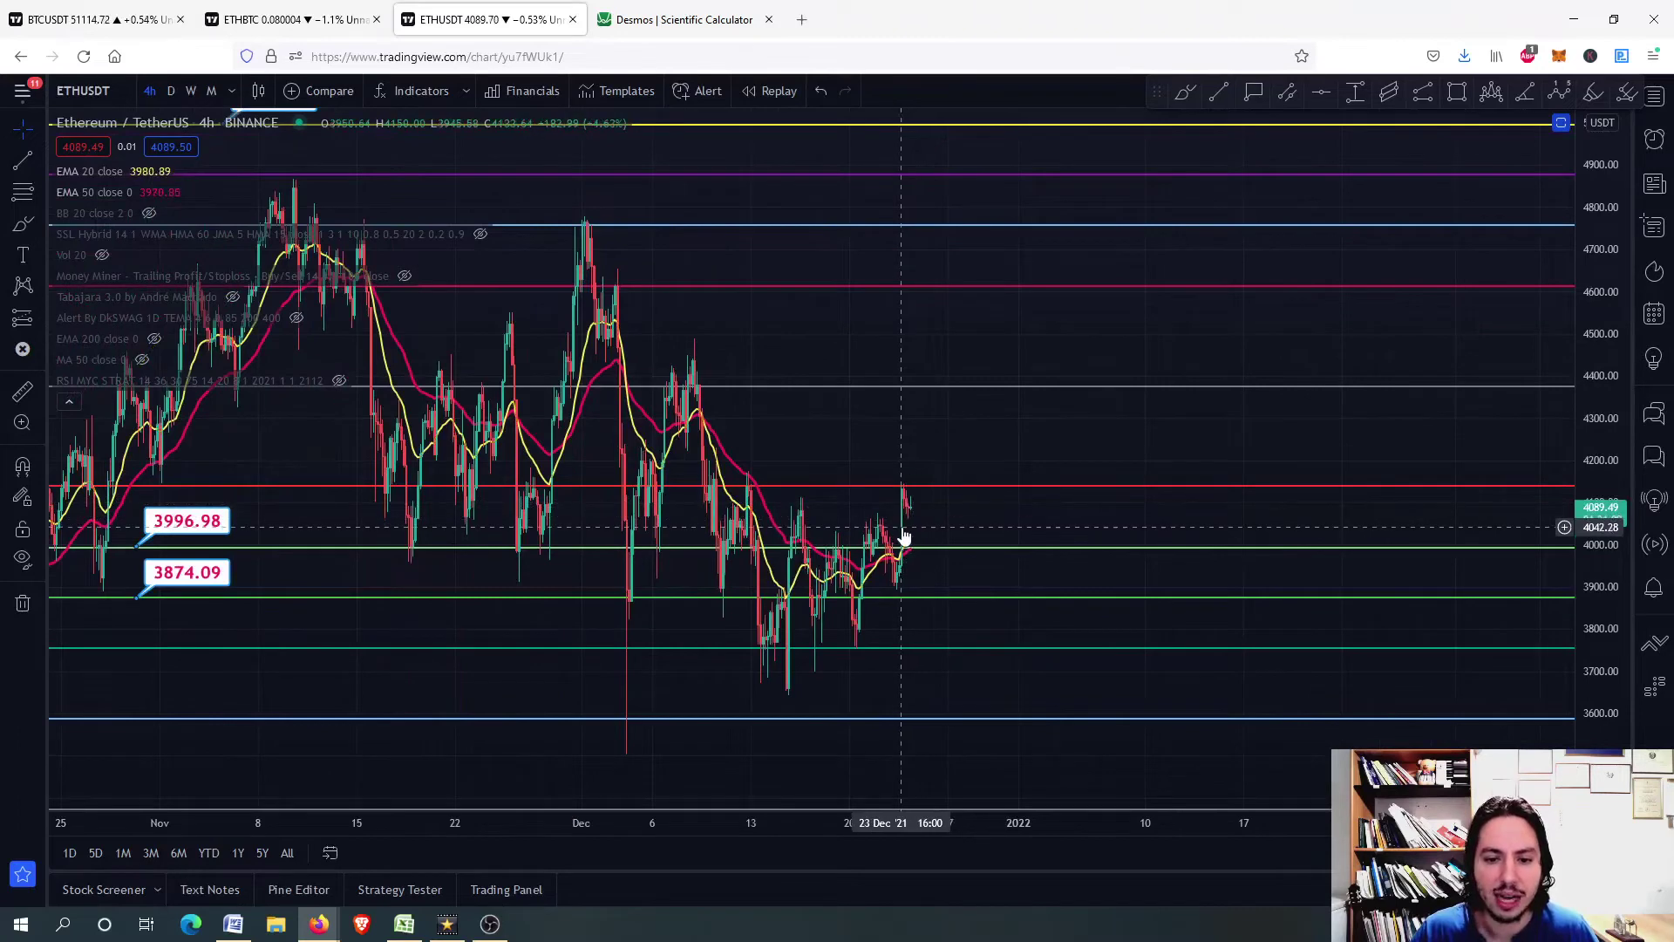
scroll(904, 537, "up", 3)
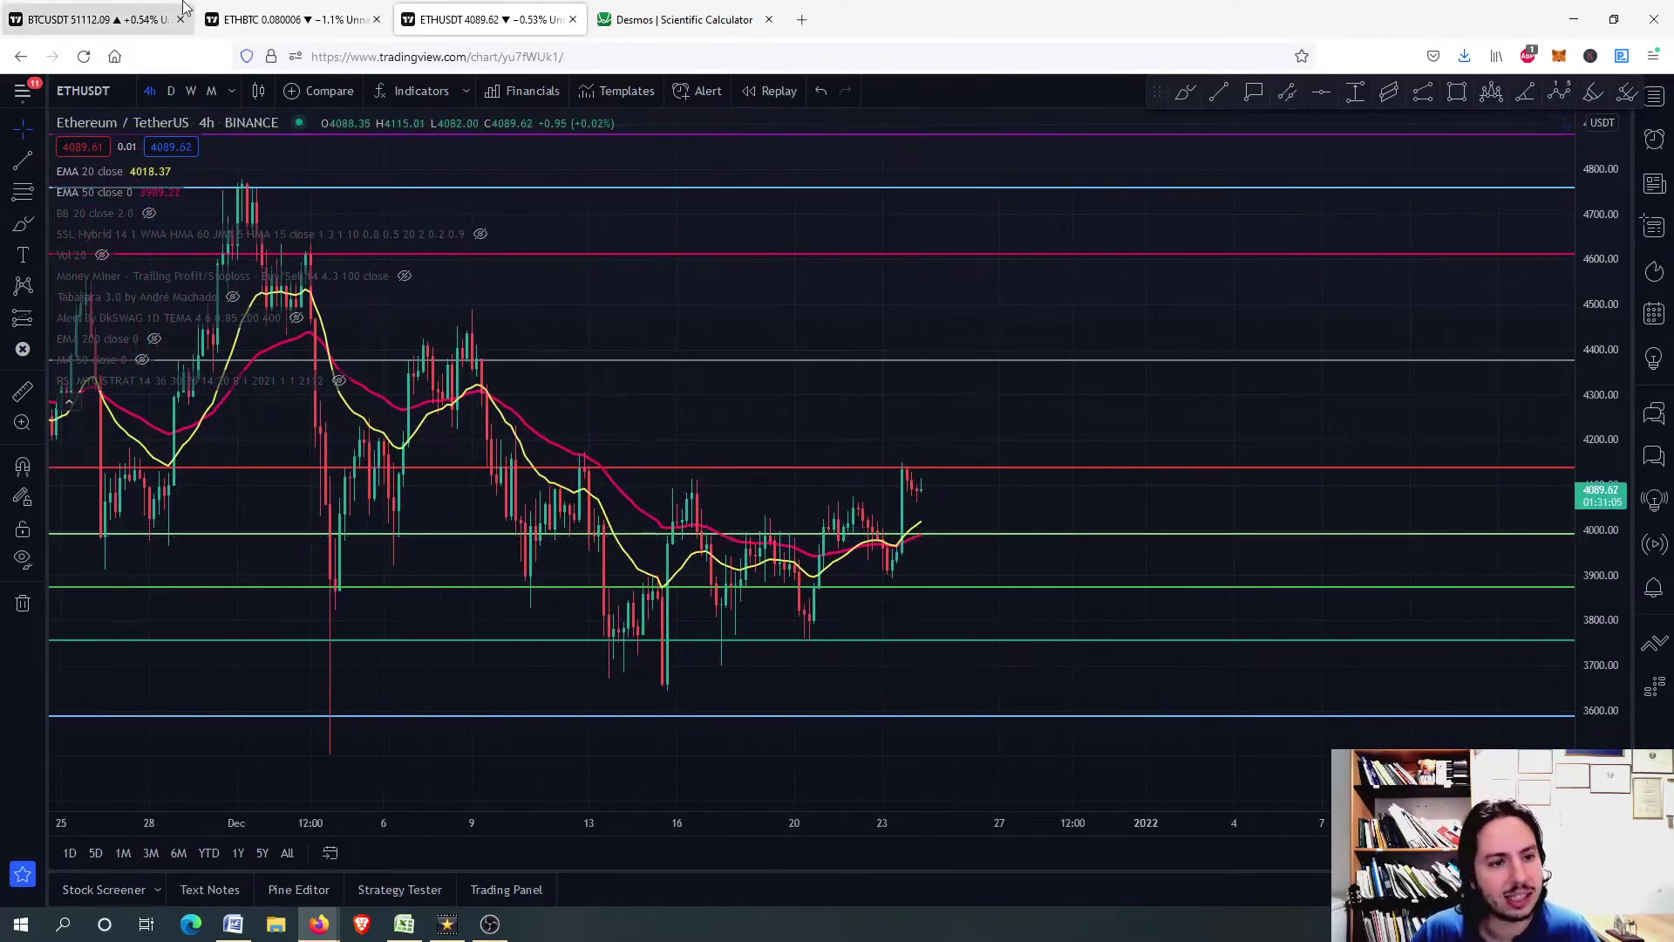
Step: Compare with Bitcoin again, compress the ETH/USDT price scale to 2200–6400, then return to ETH/BTC
left_click(96, 19)
scroll(722, 477, "up", 3)
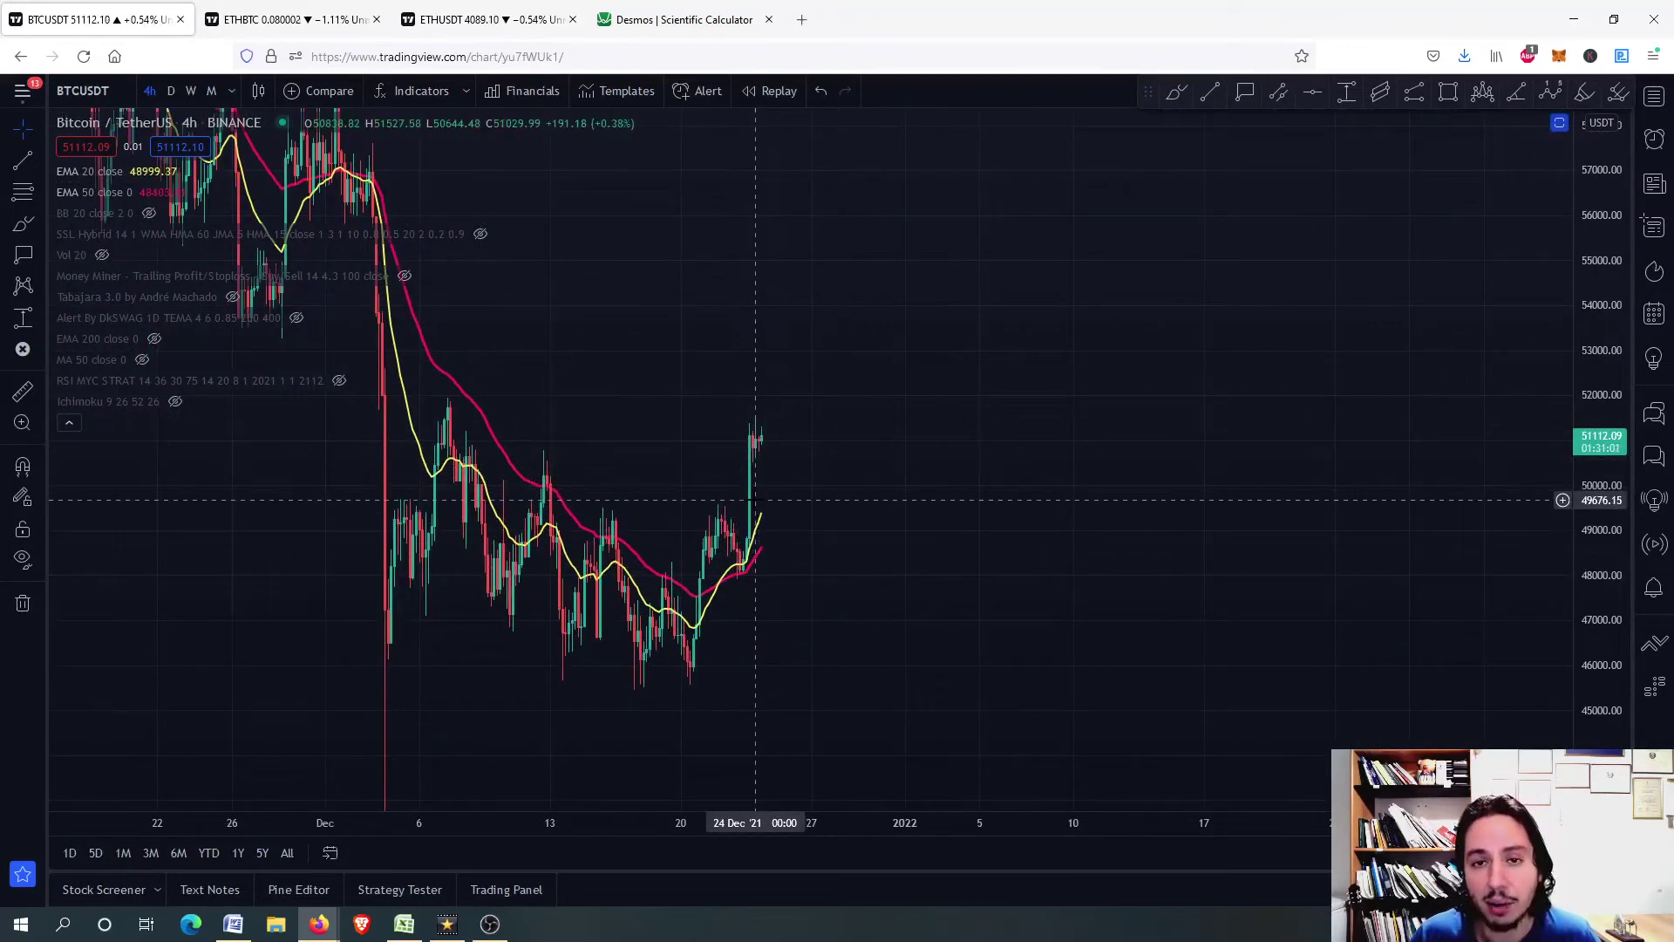
left_click(484, 19)
scroll(952, 411, "down", 5)
scroll(953, 412, "down", 5)
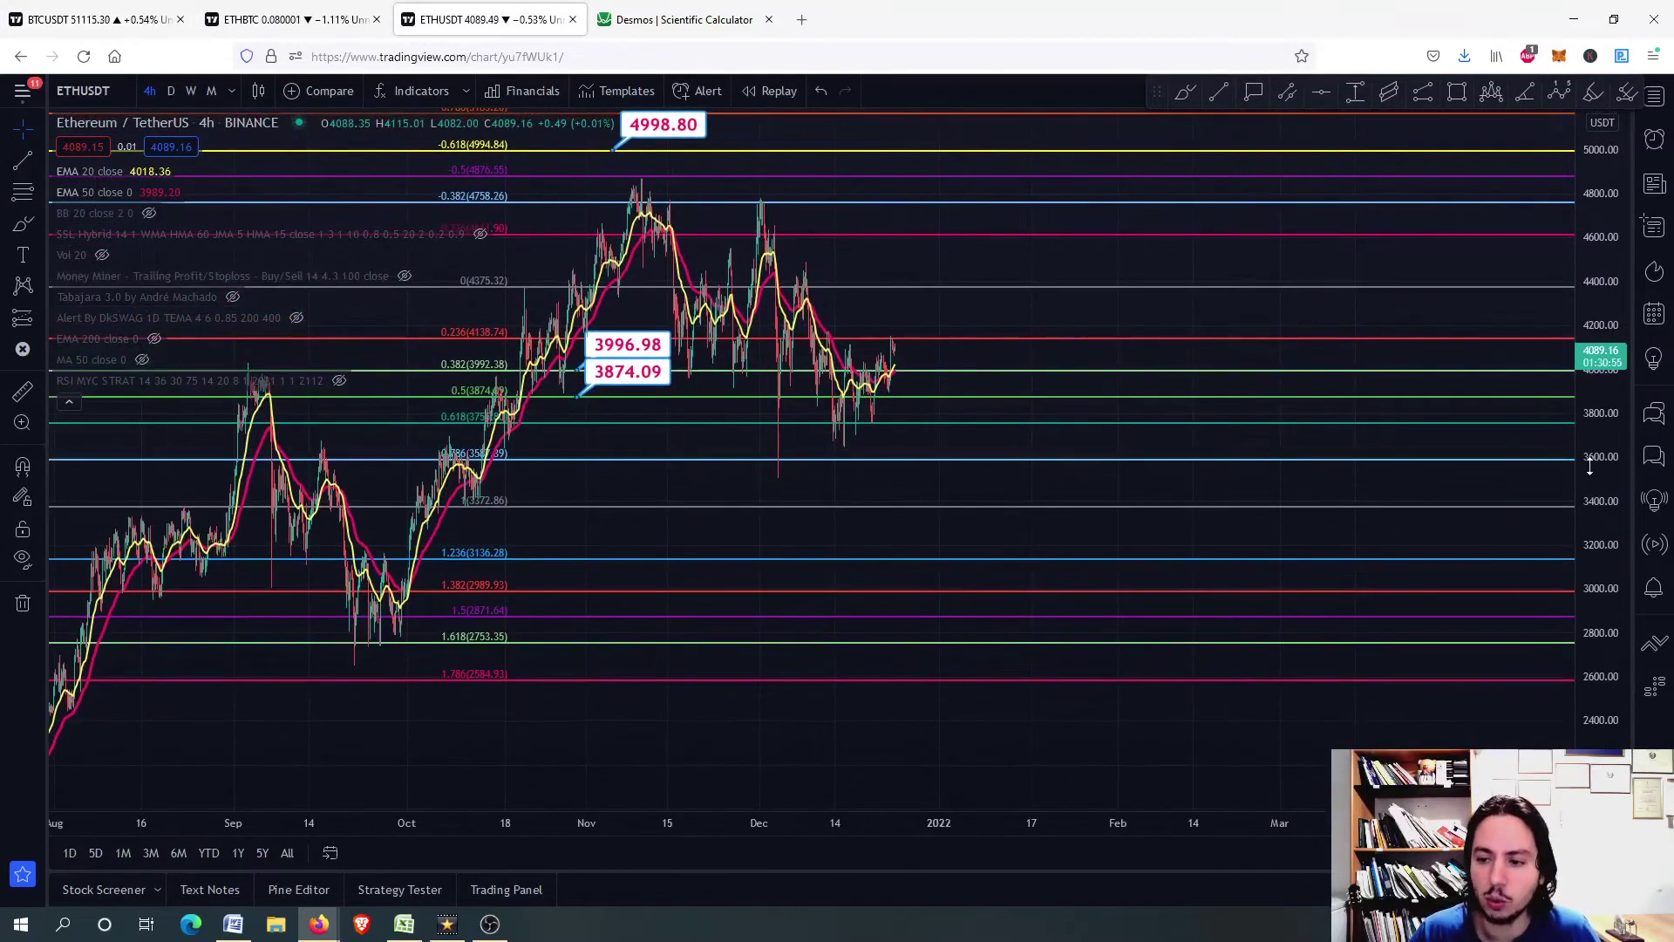
scroll(959, 489, "right", 2)
scroll(923, 503, "down", 3)
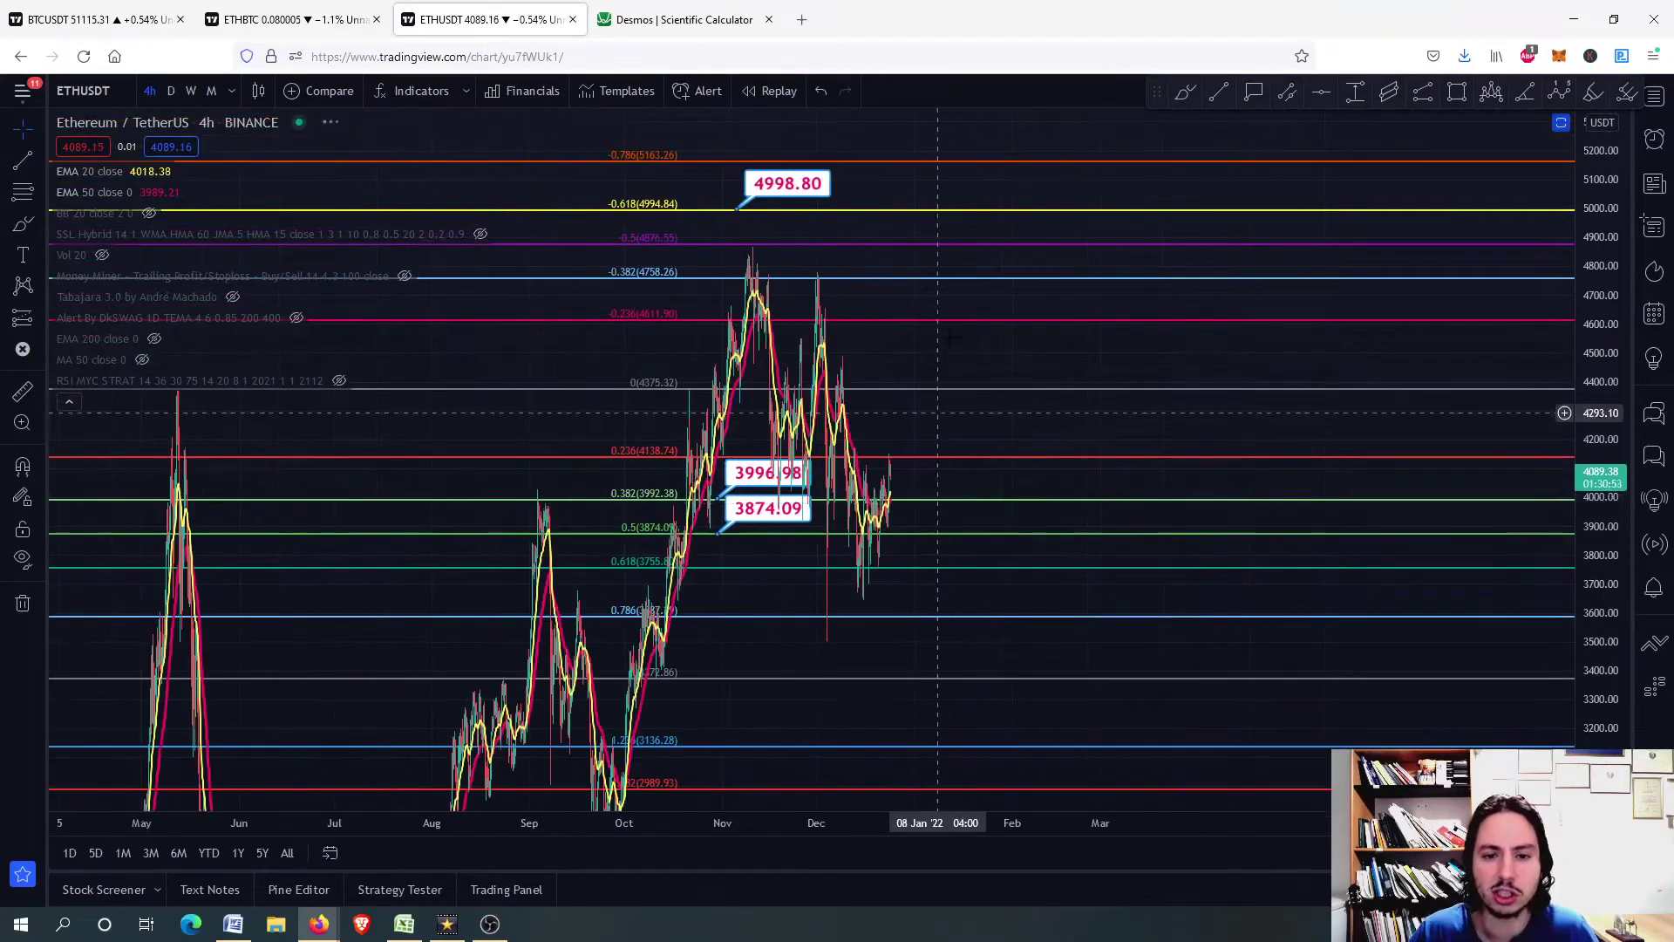
scroll(973, 422, "down", 2)
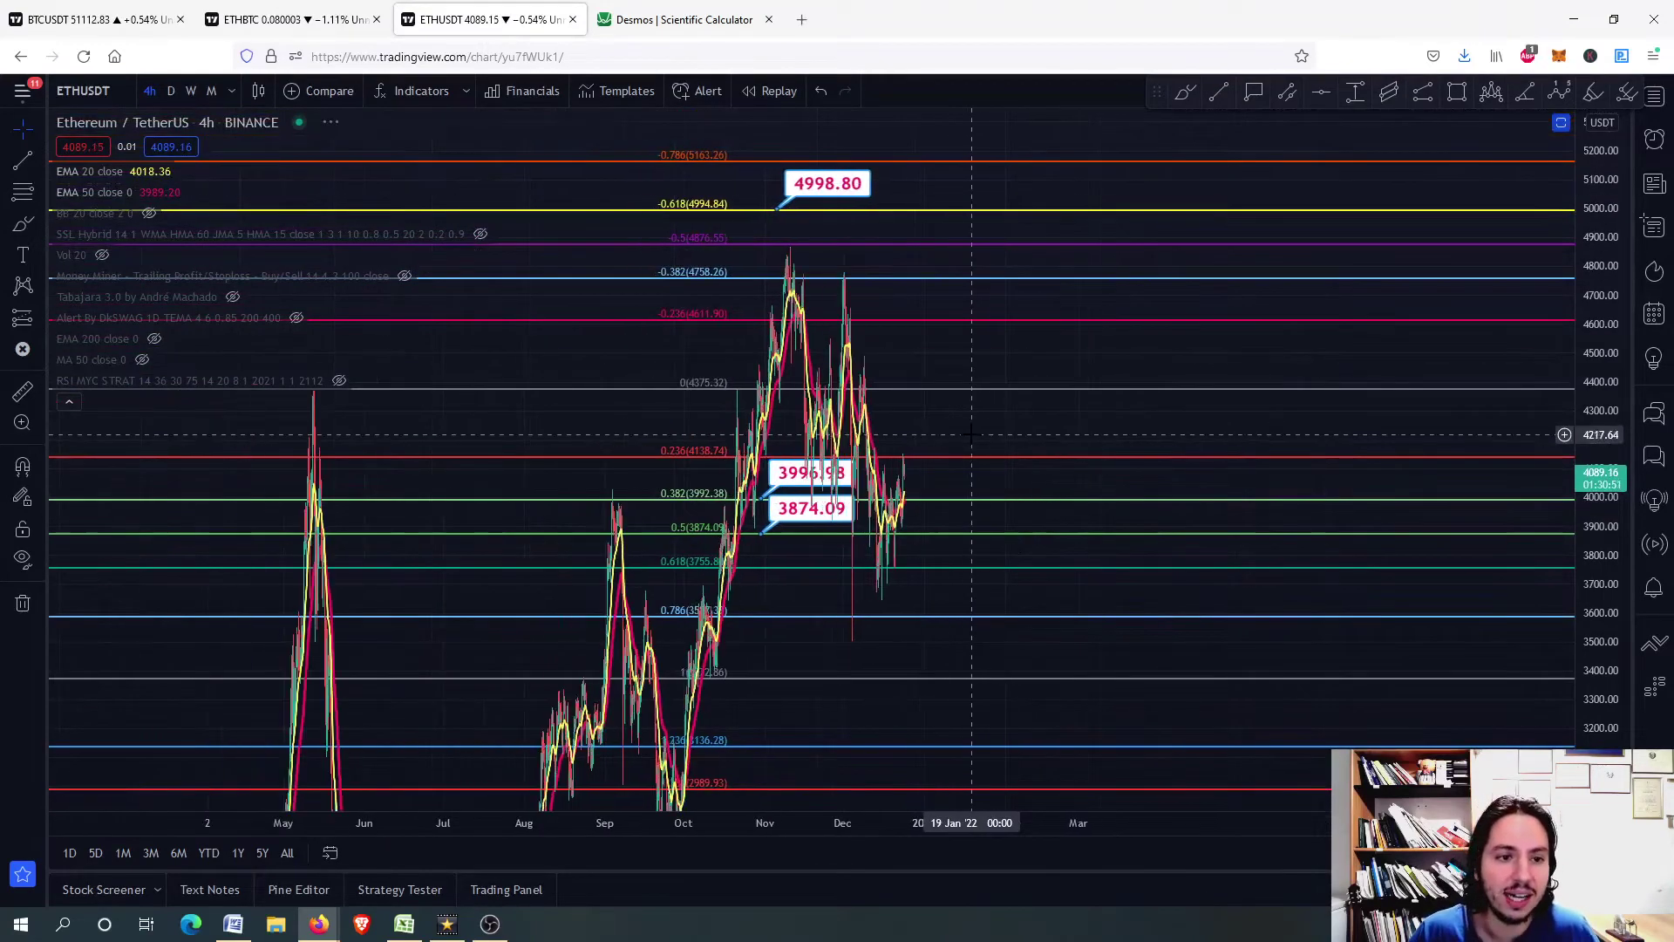
left_click_drag(1601, 436, 1601, 627)
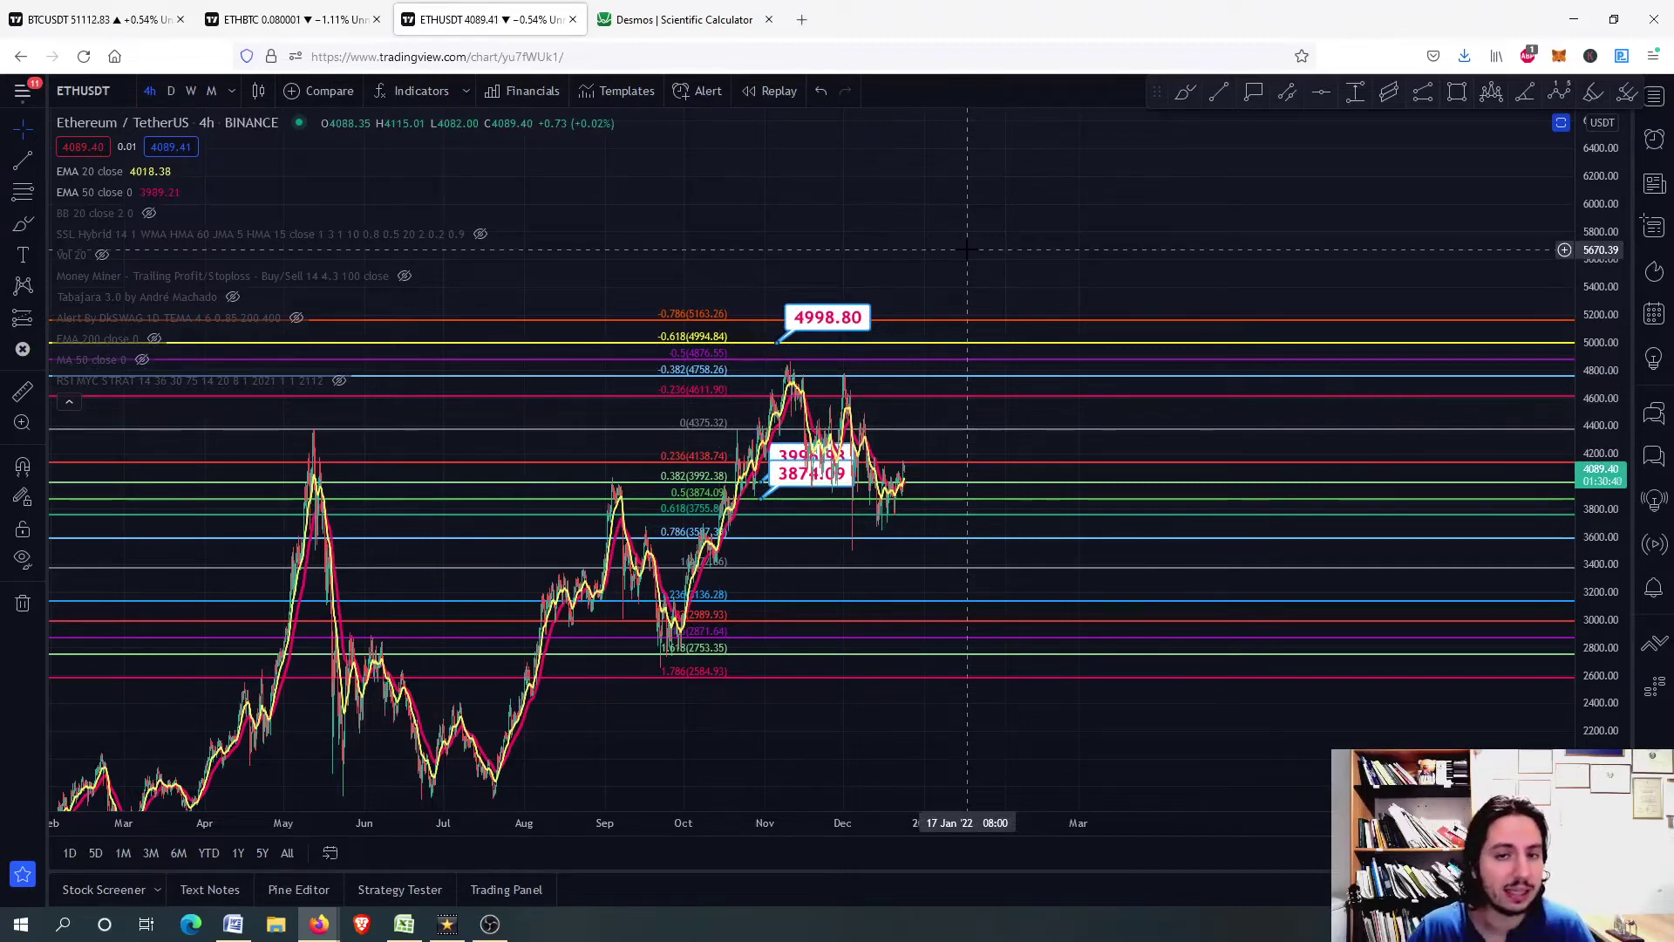
key("ctrl+shift+Tab")
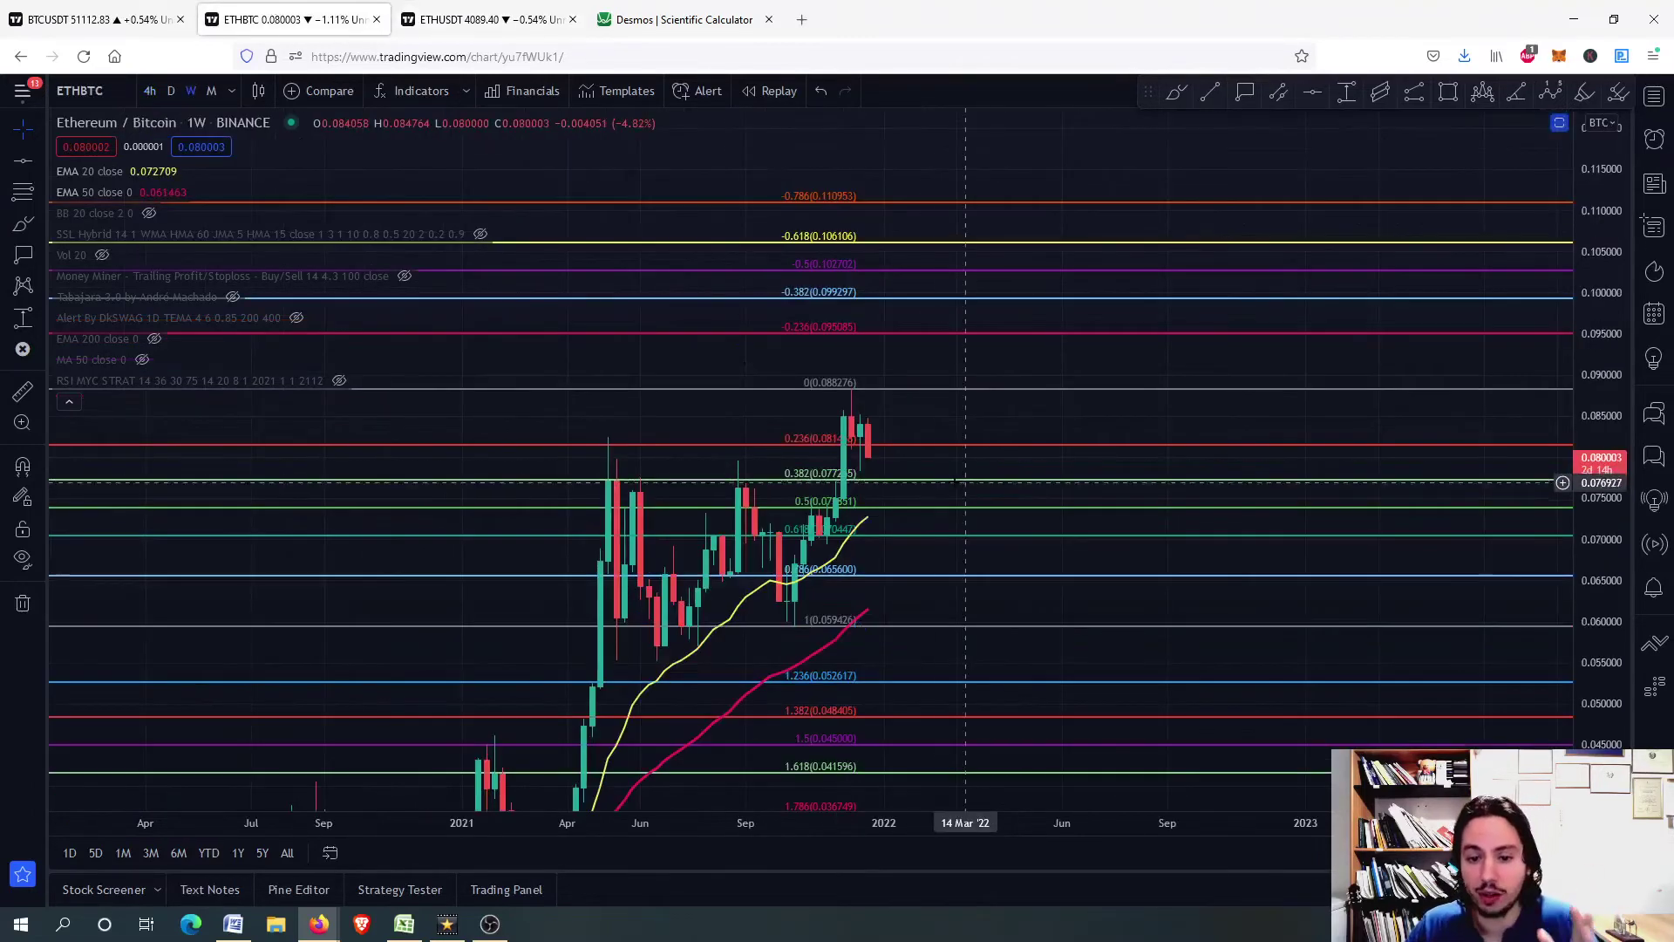
Step: Stretch the price scale, pan toward earlier dates, and sketch a projection stroke near Dec 2021
scroll(863, 451, "up", 2)
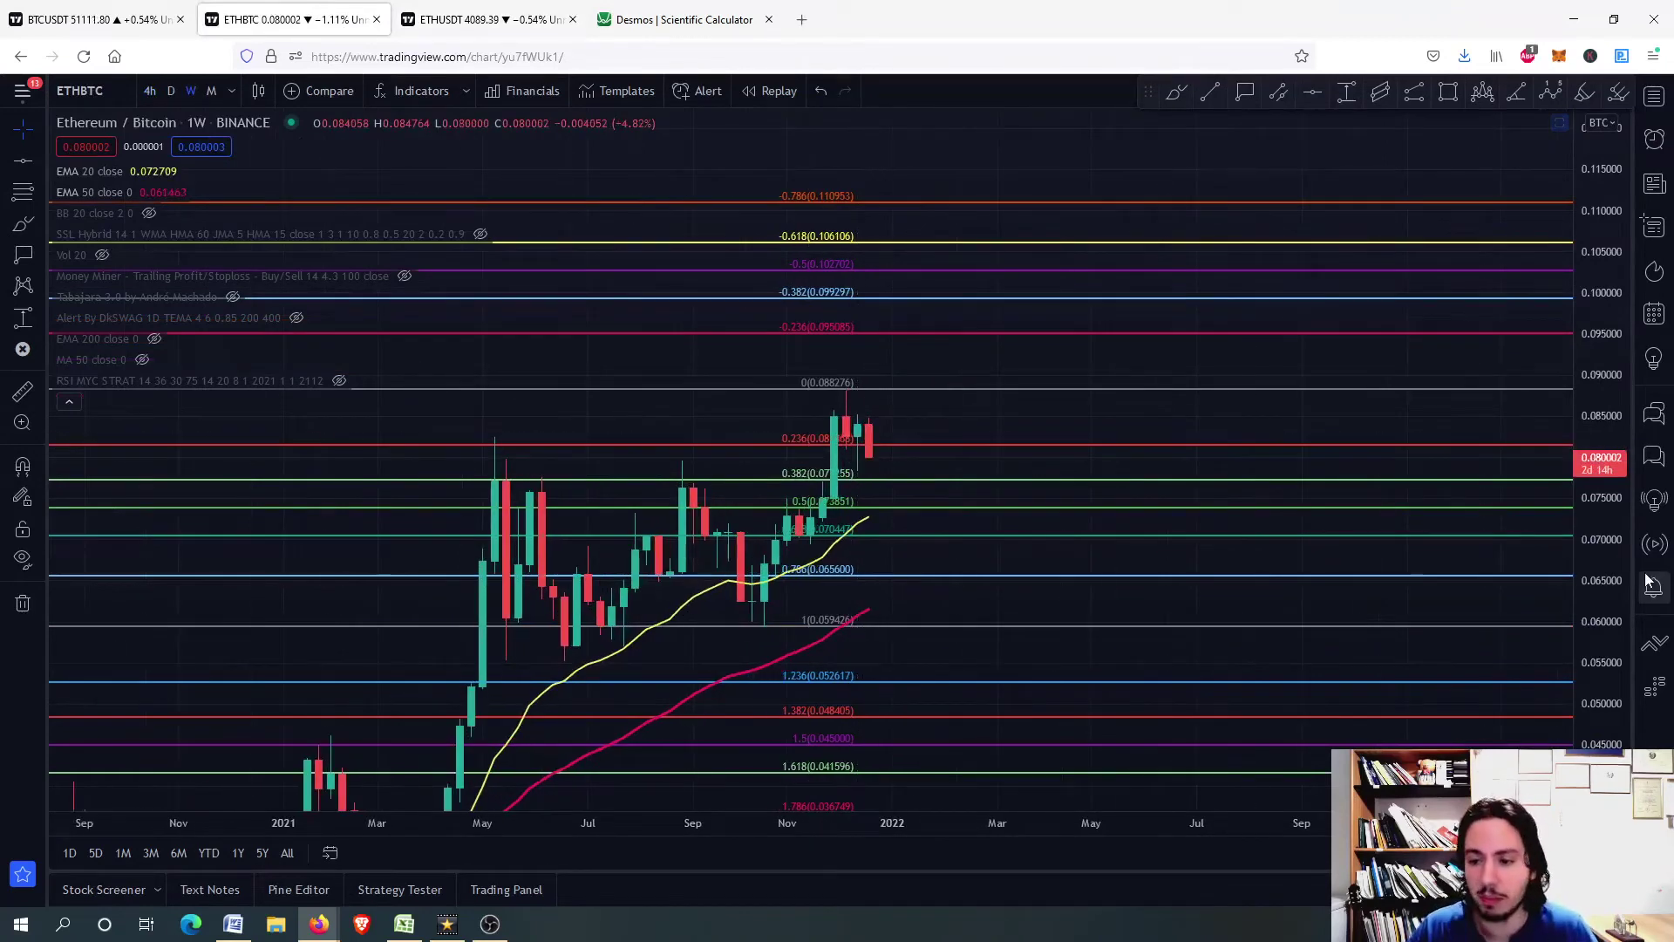
left_click_drag(872, 523, 797, 393)
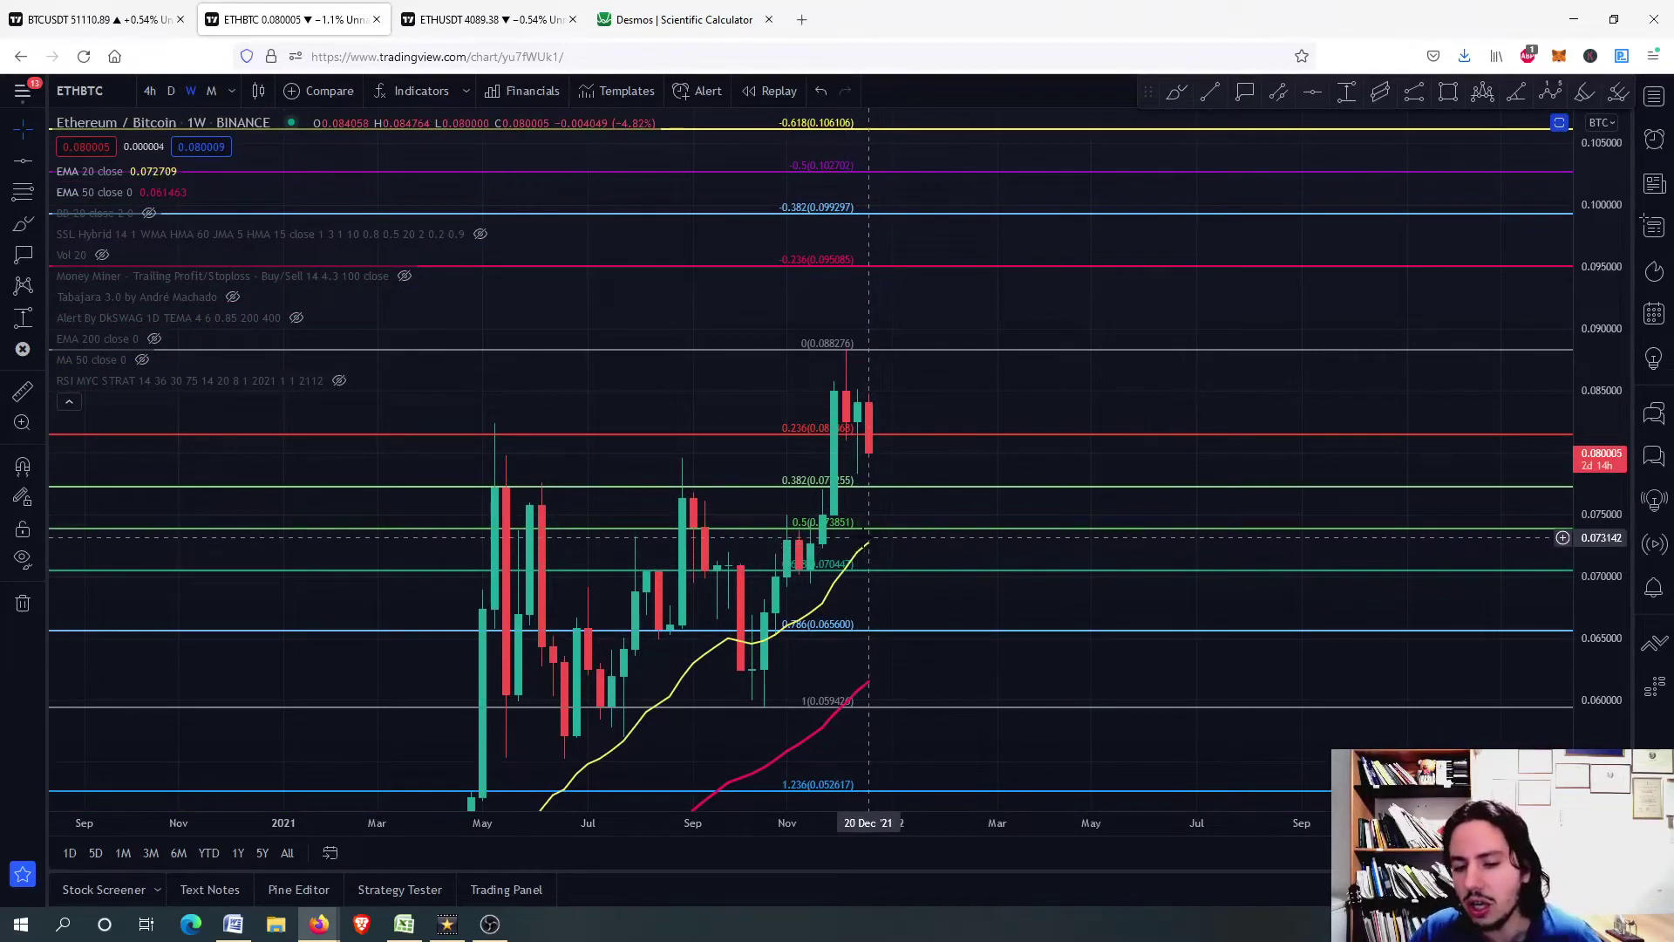
scroll(904, 550, "down", 5)
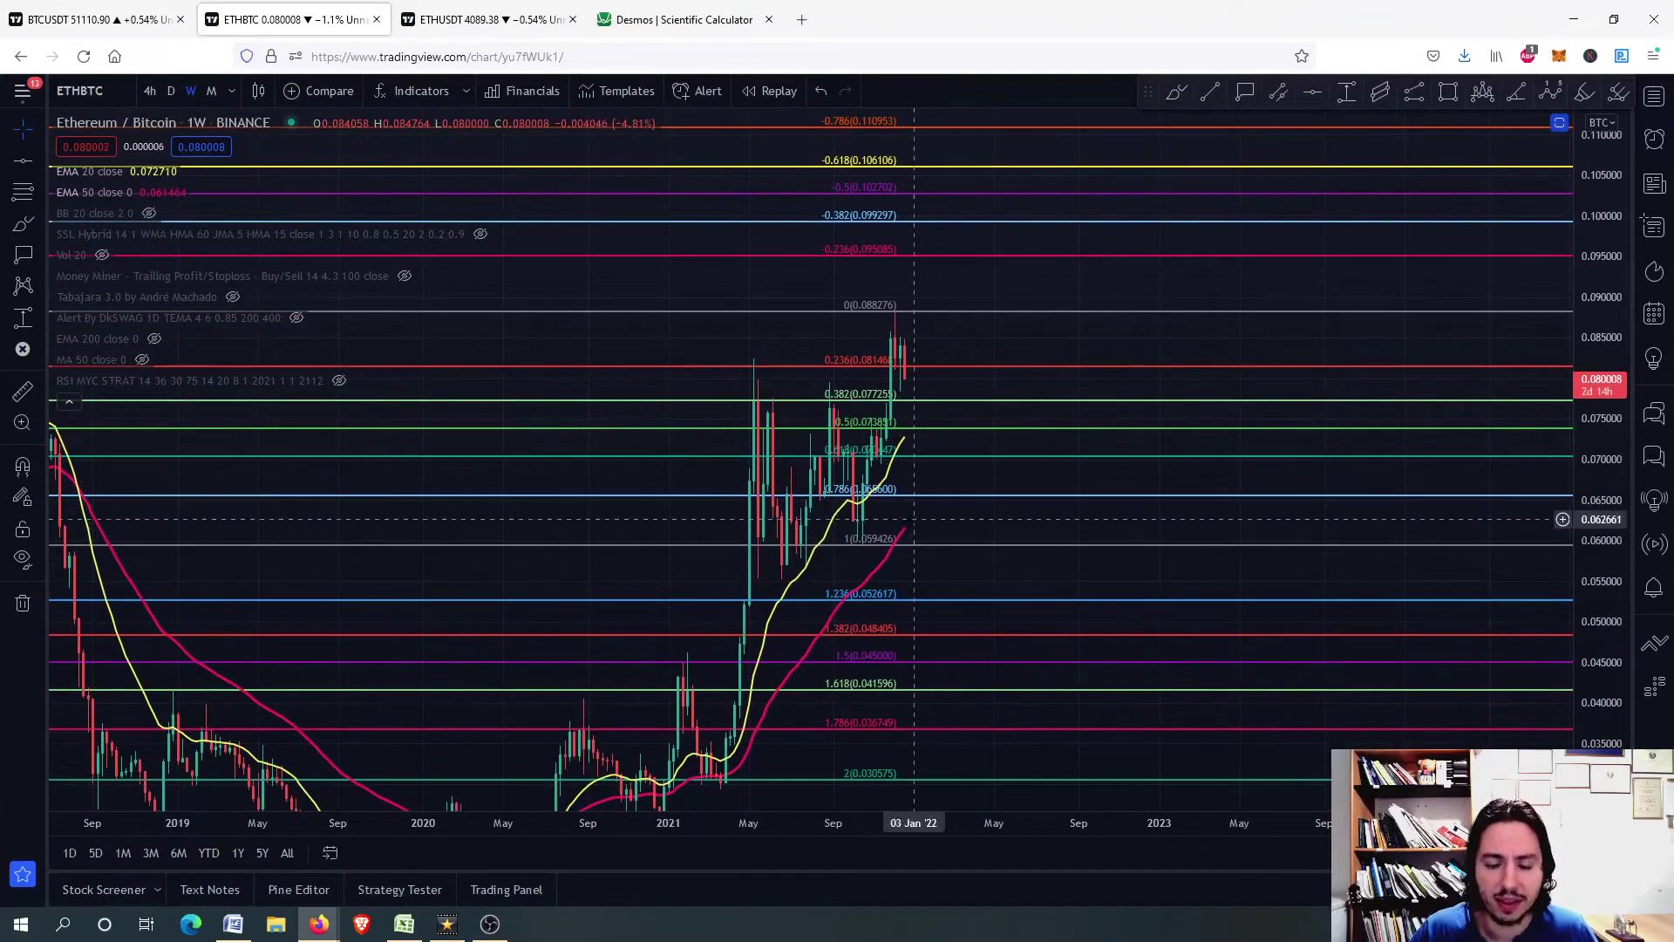
left_click_drag(908, 523, 979, 418)
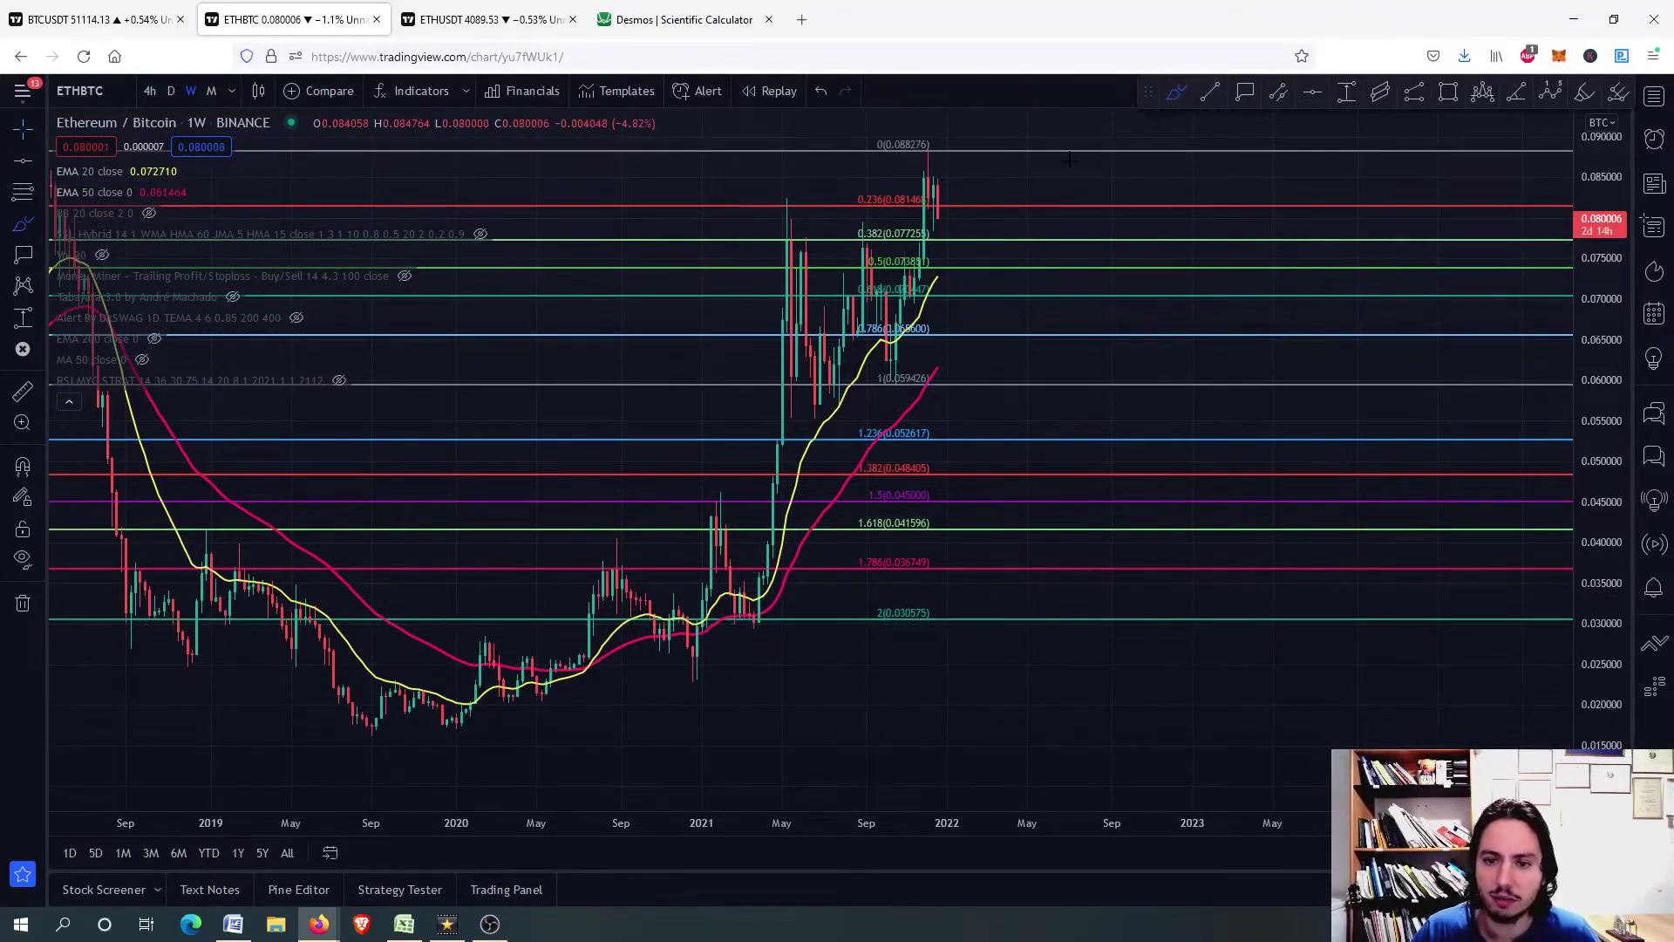
mouse_move(941, 220)
left_mouse_down()
mouse_move(946, 373)
mouse_move(966, 367)
mouse_move(938, 391)
mouse_move(966, 367)
mouse_move(965, 431)
left_mouse_up()
left_click(962, 418)
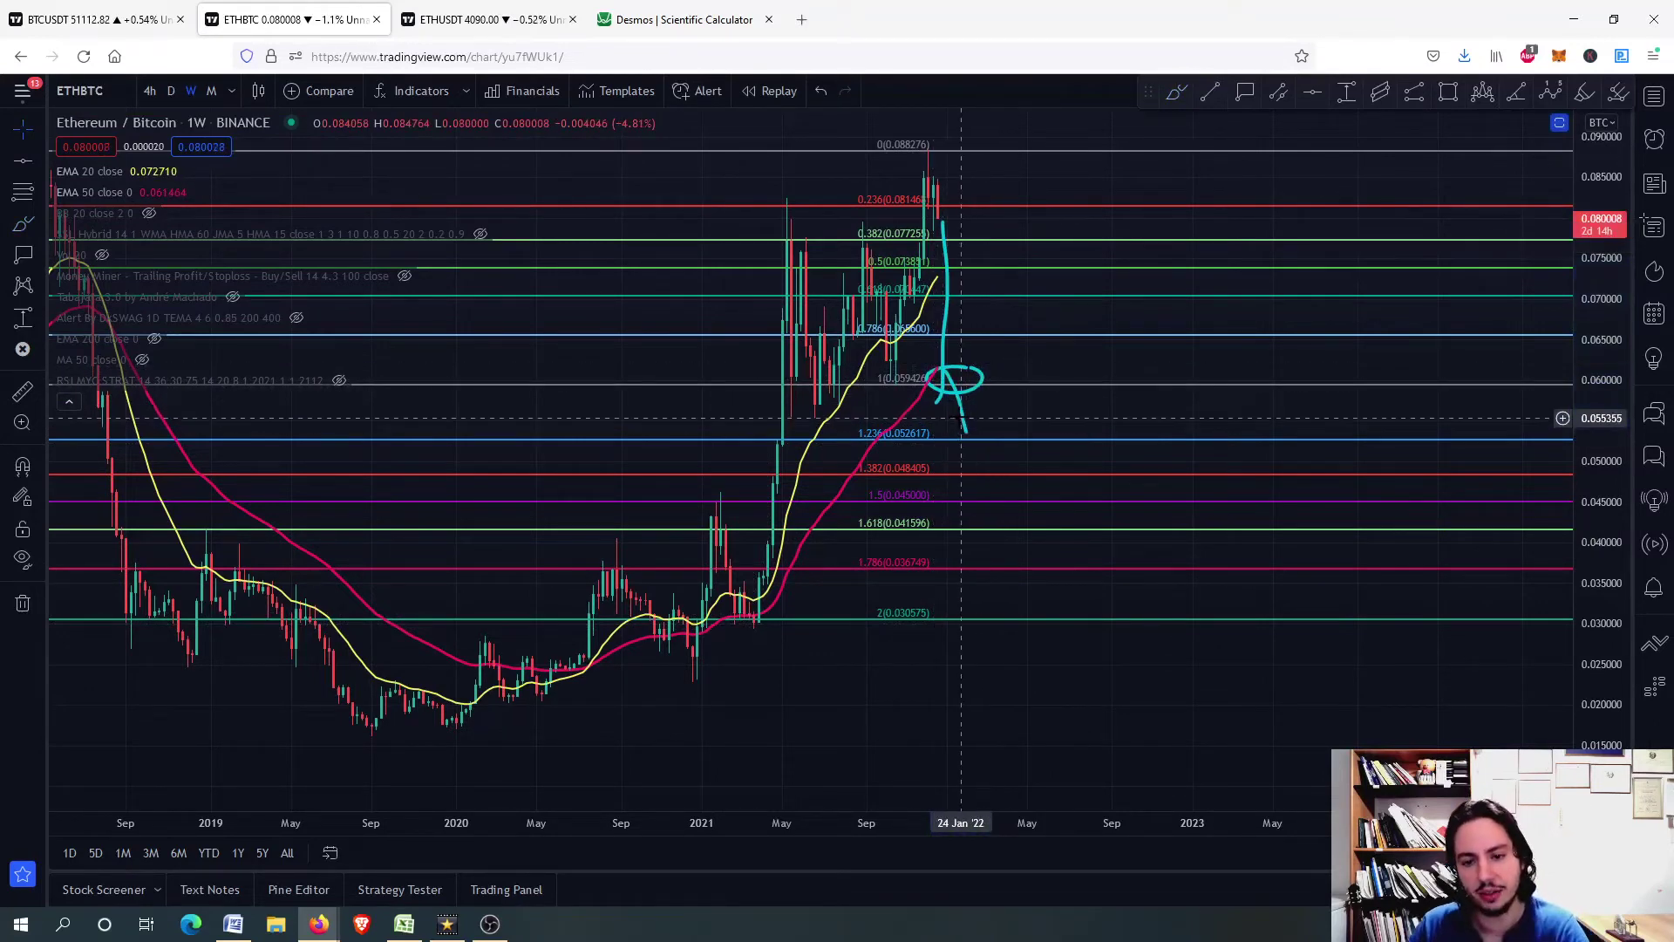
Step: Undo the projection stroke and the ellipse at the 1.0 Fib level, then switch to daily candles
key("ctrl+z")
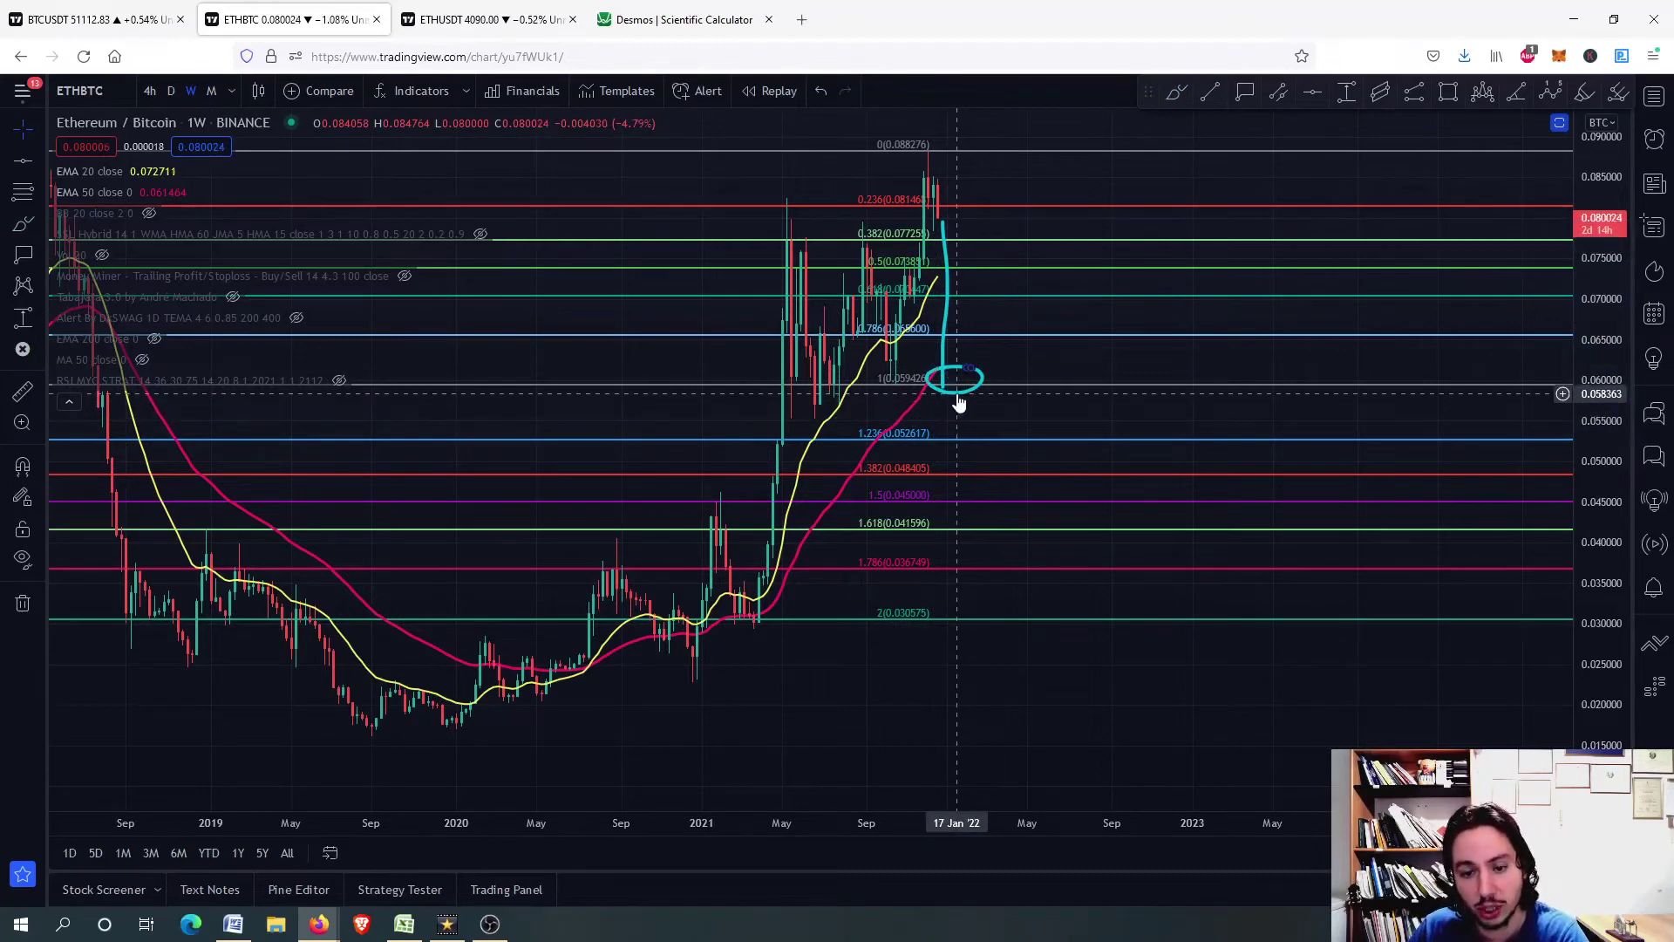
key("ctrl+z")
key("ctrl+z")
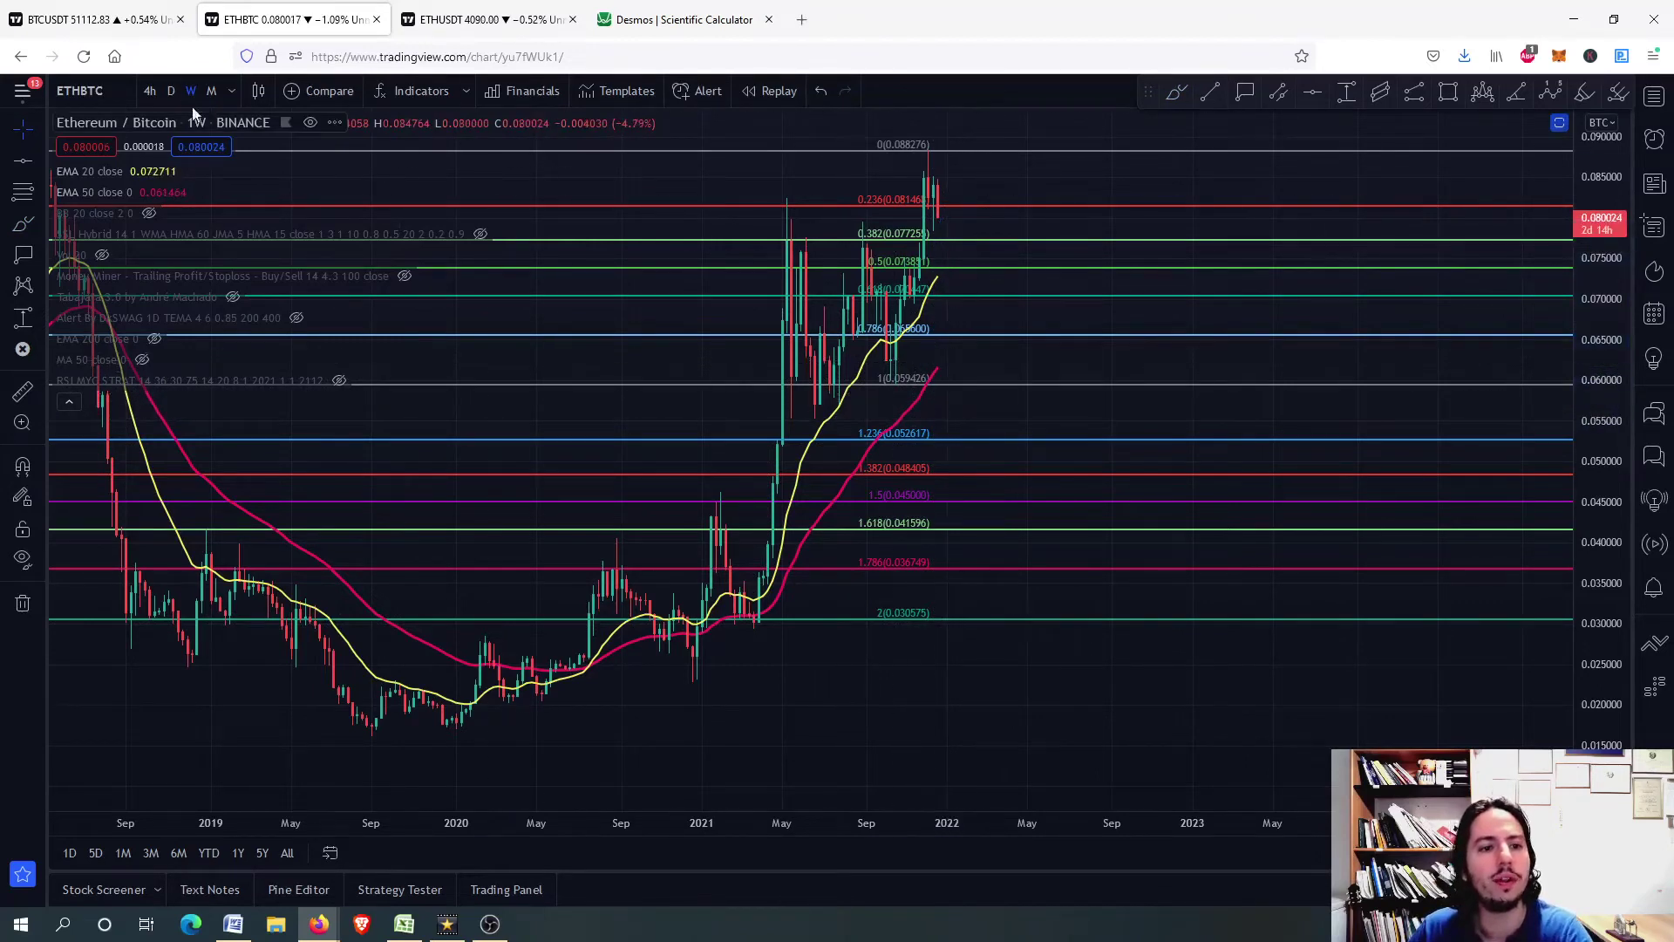
left_click(170, 96)
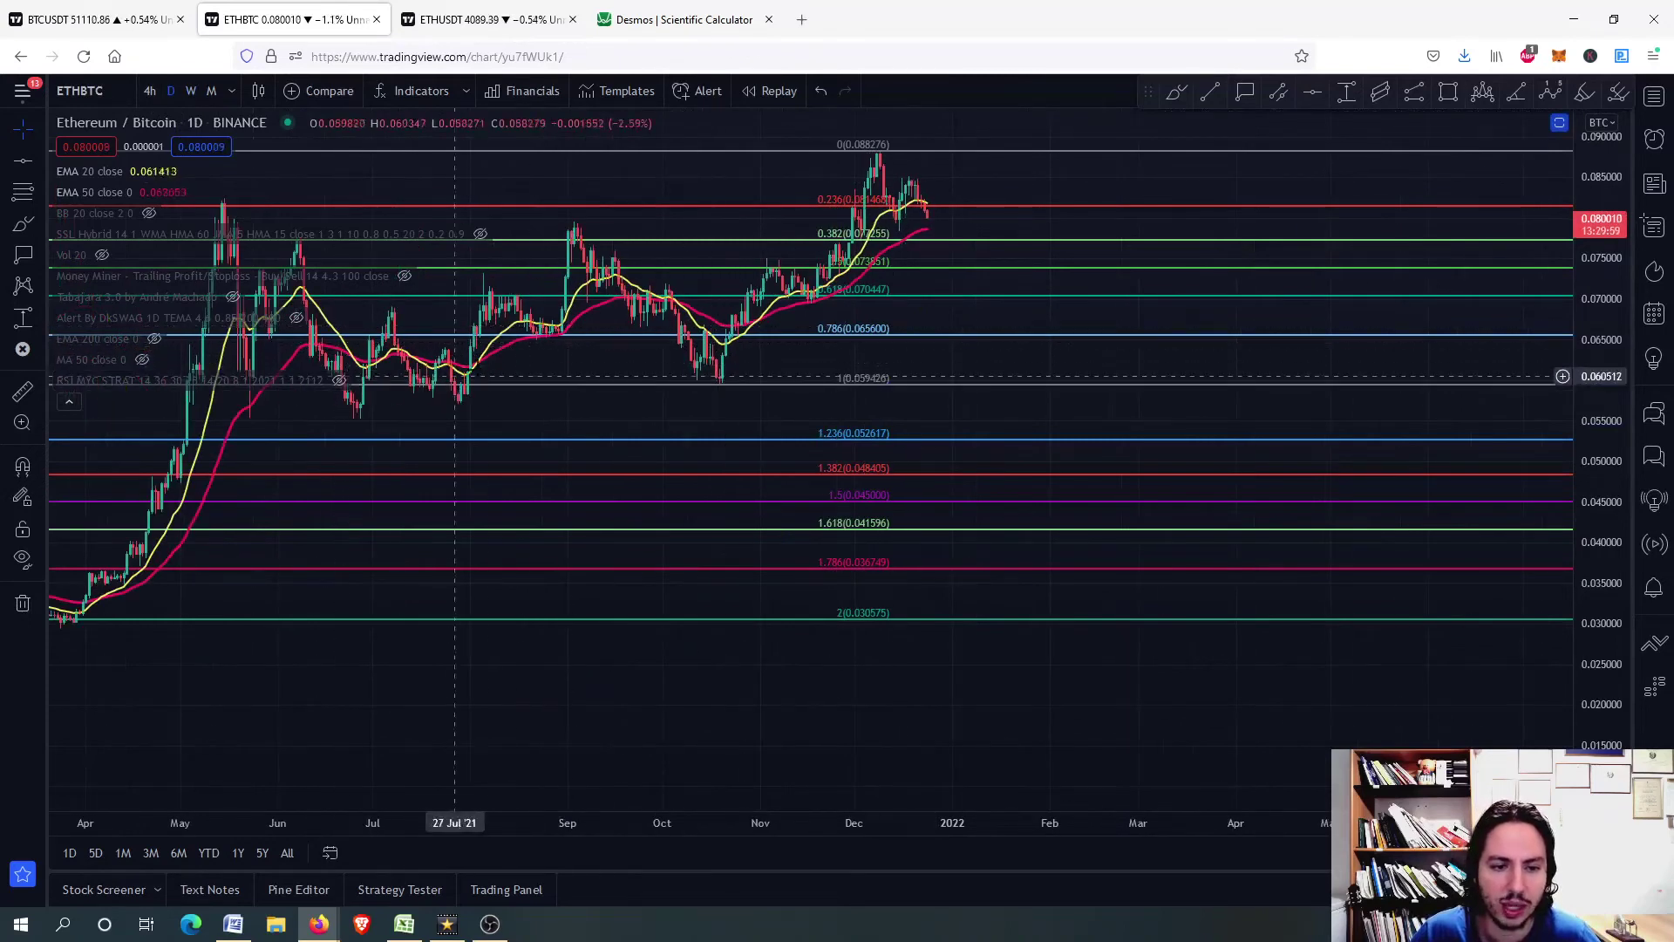
scroll(829, 346, "down", 3)
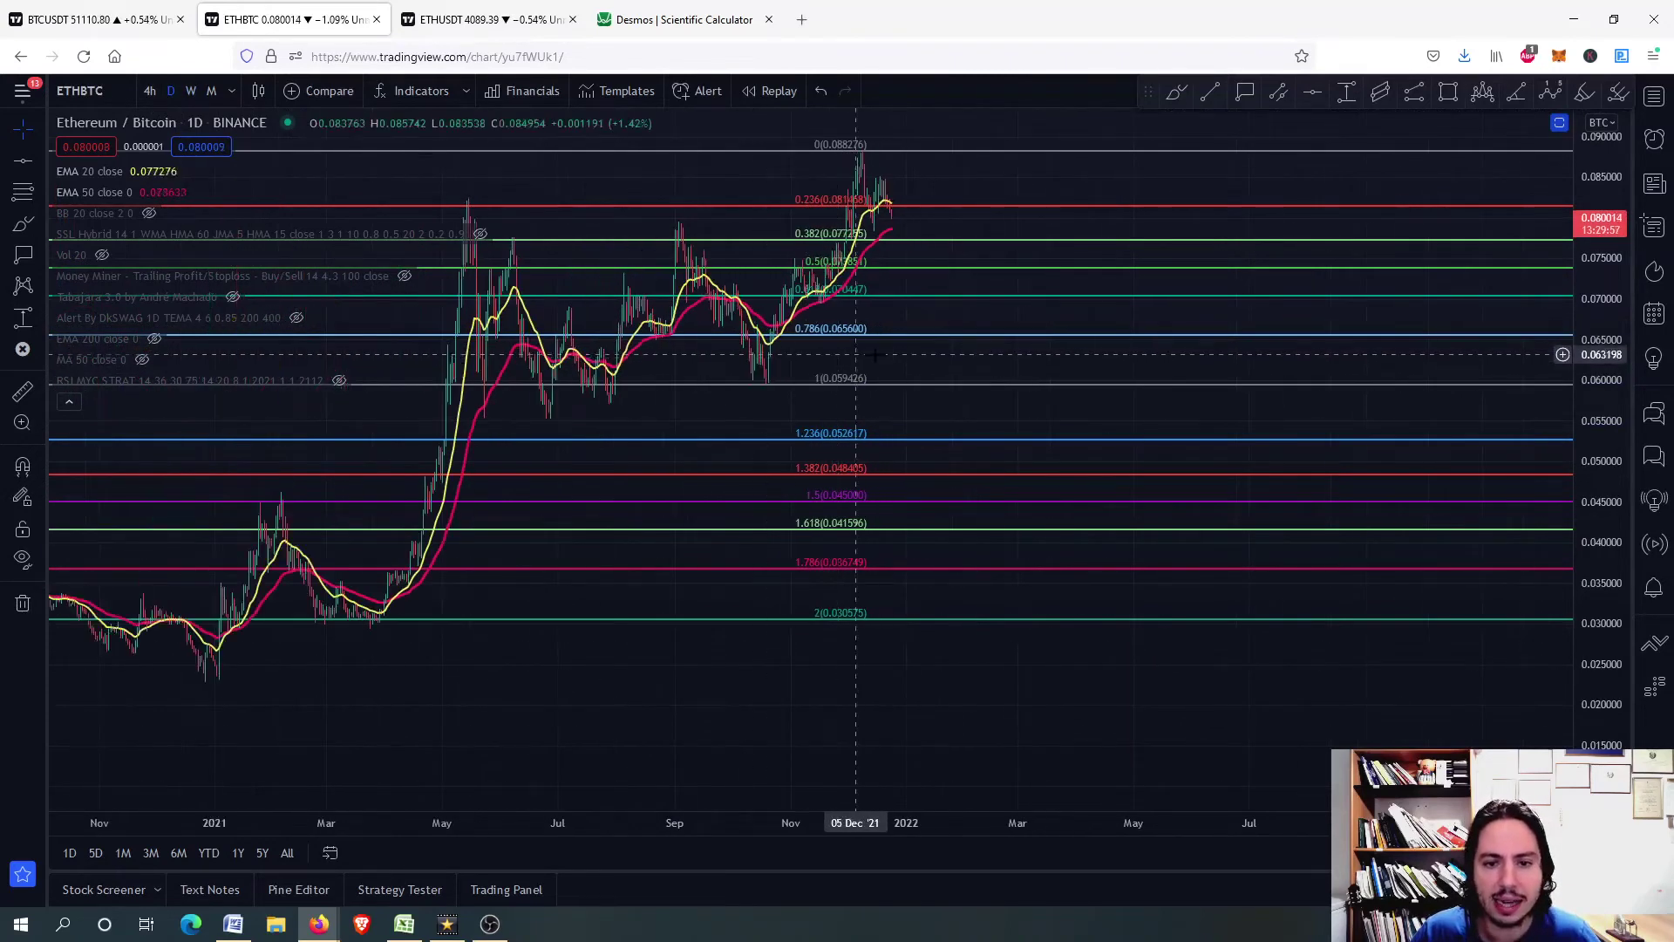
left_click_drag(904, 353, 941, 458)
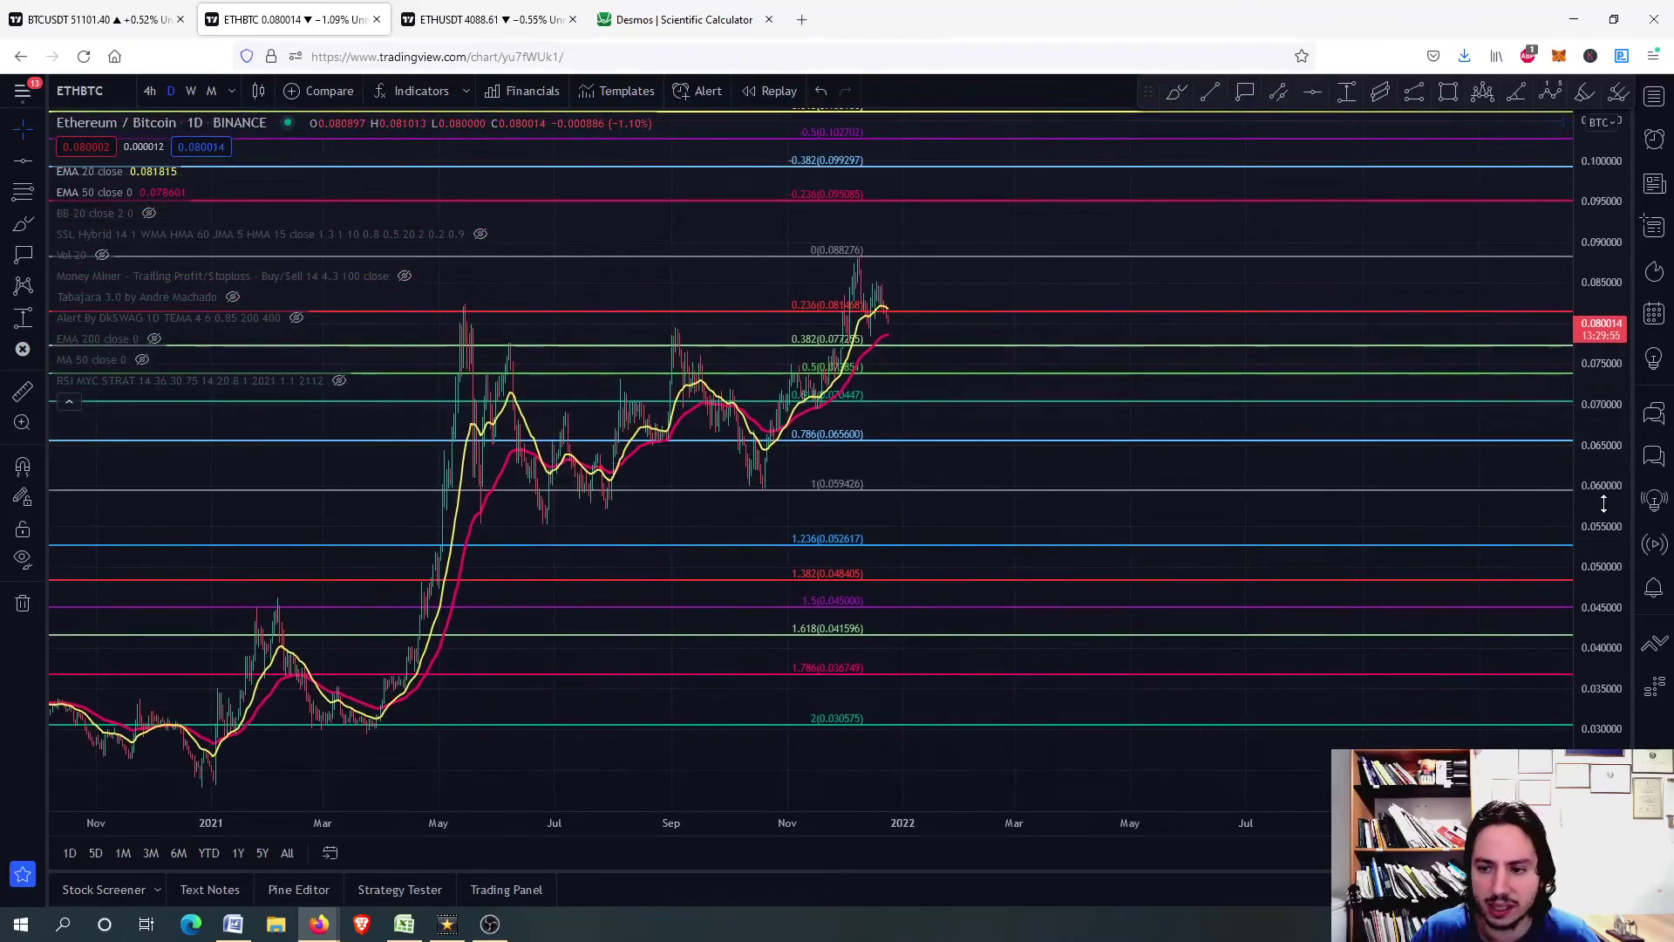
left_click_drag(1603, 504, 1602, 436)
scroll(913, 229, "up", 3)
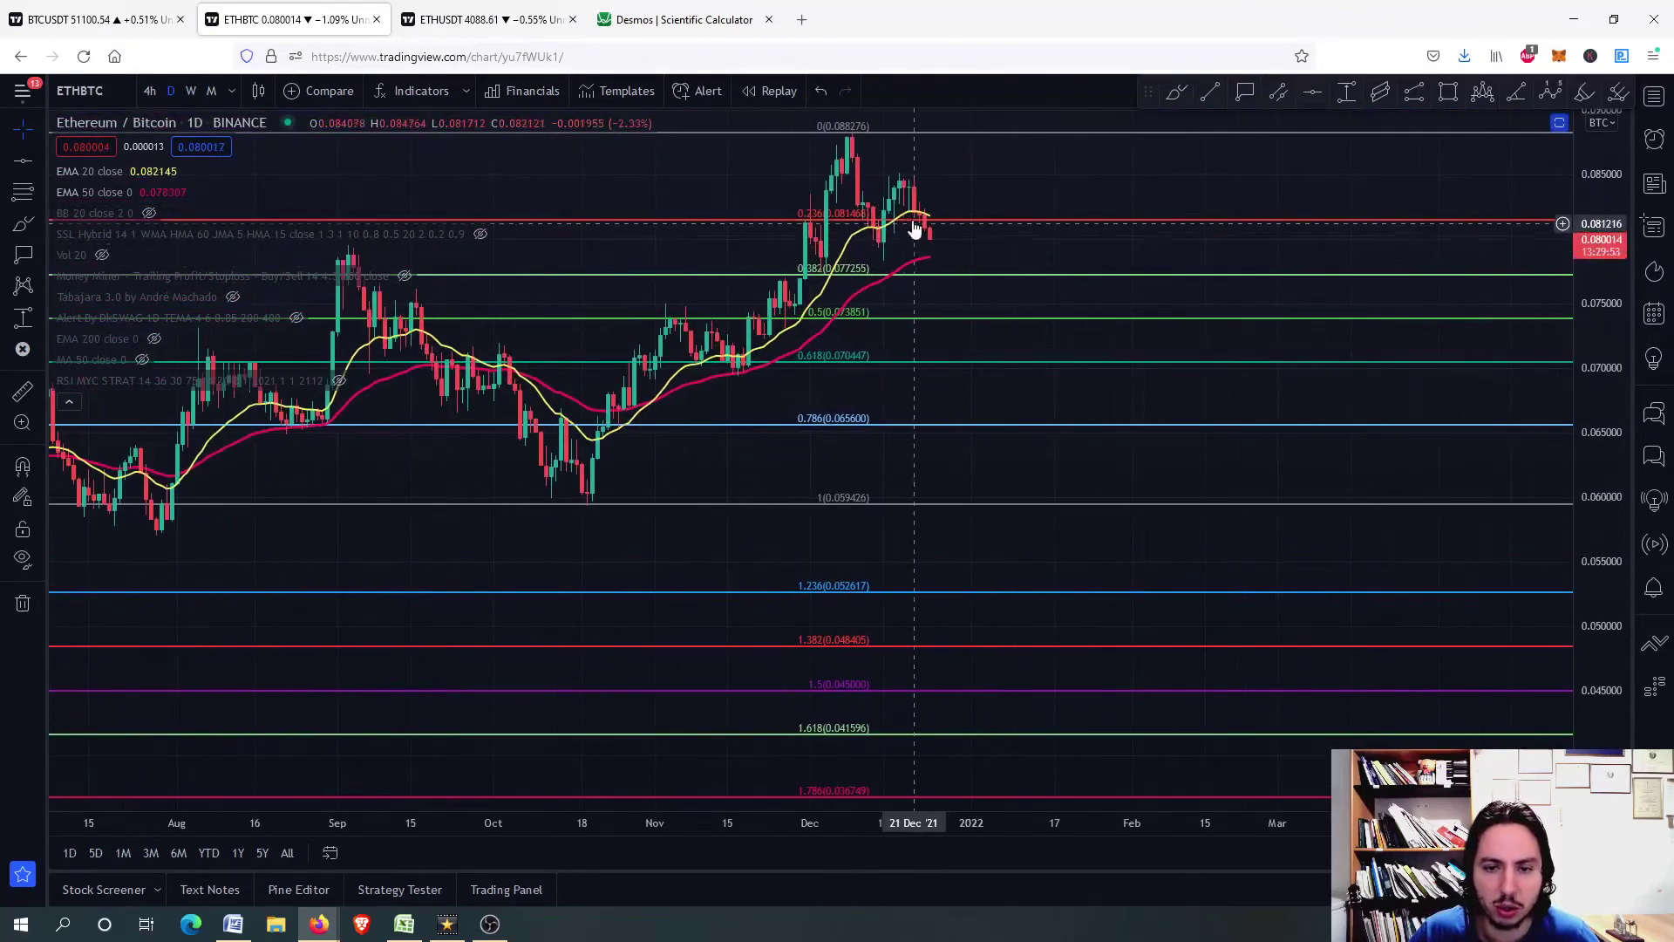
left_click_drag(915, 232, 906, 265)
double_click(895, 246)
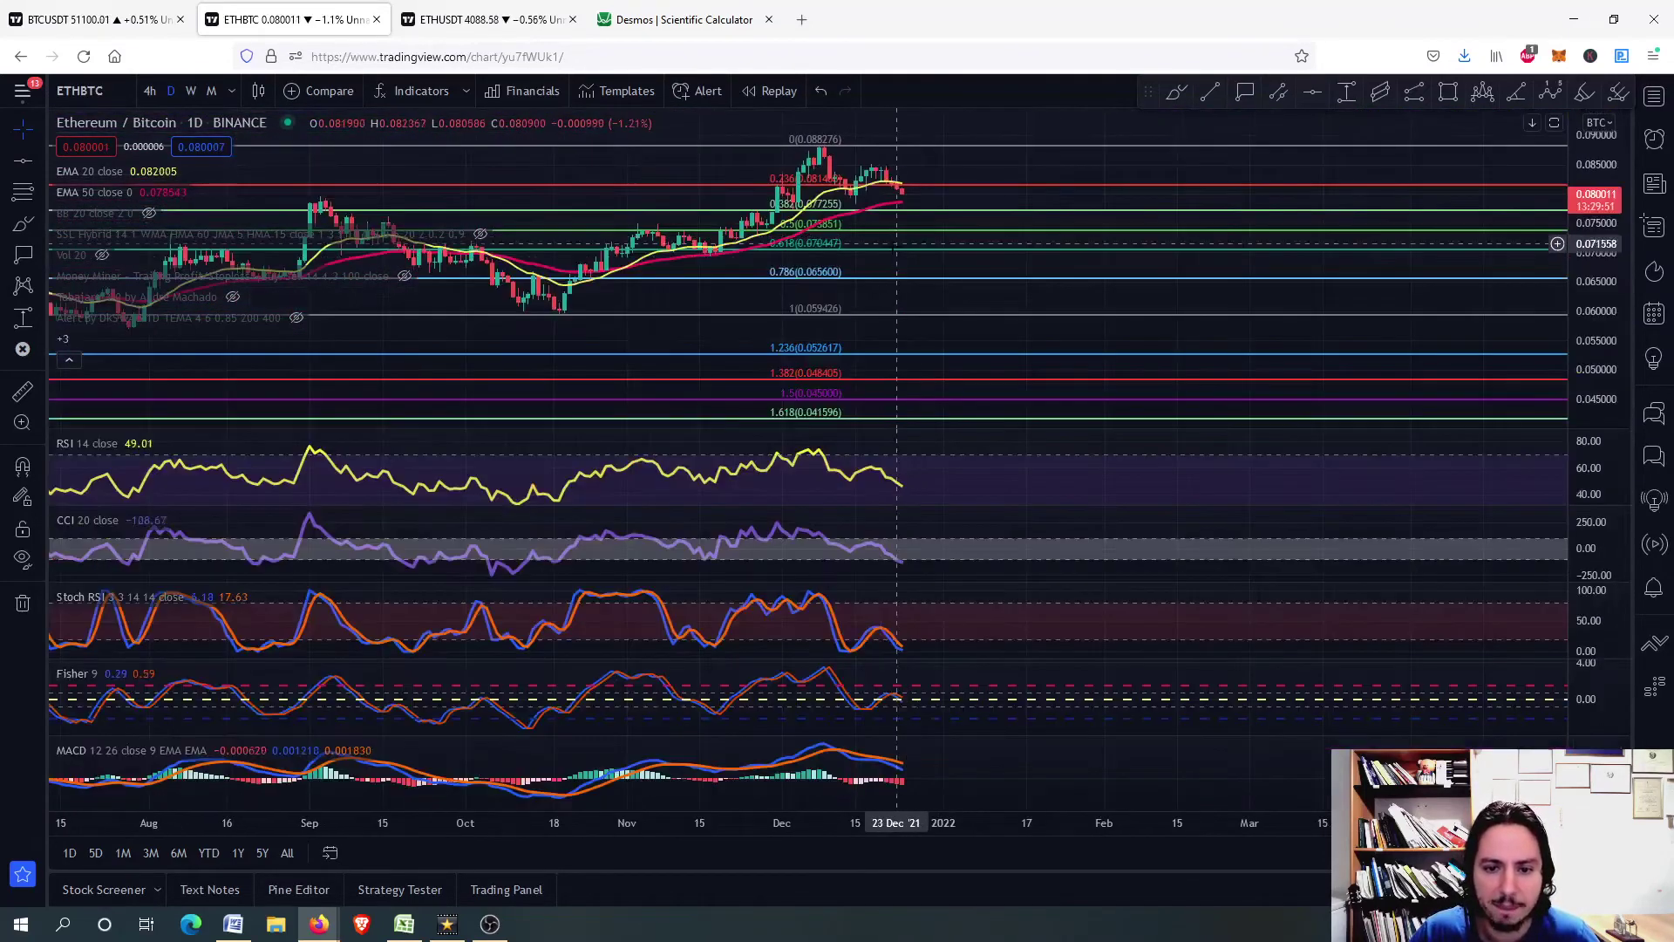
double_click(874, 493)
double_click(840, 284)
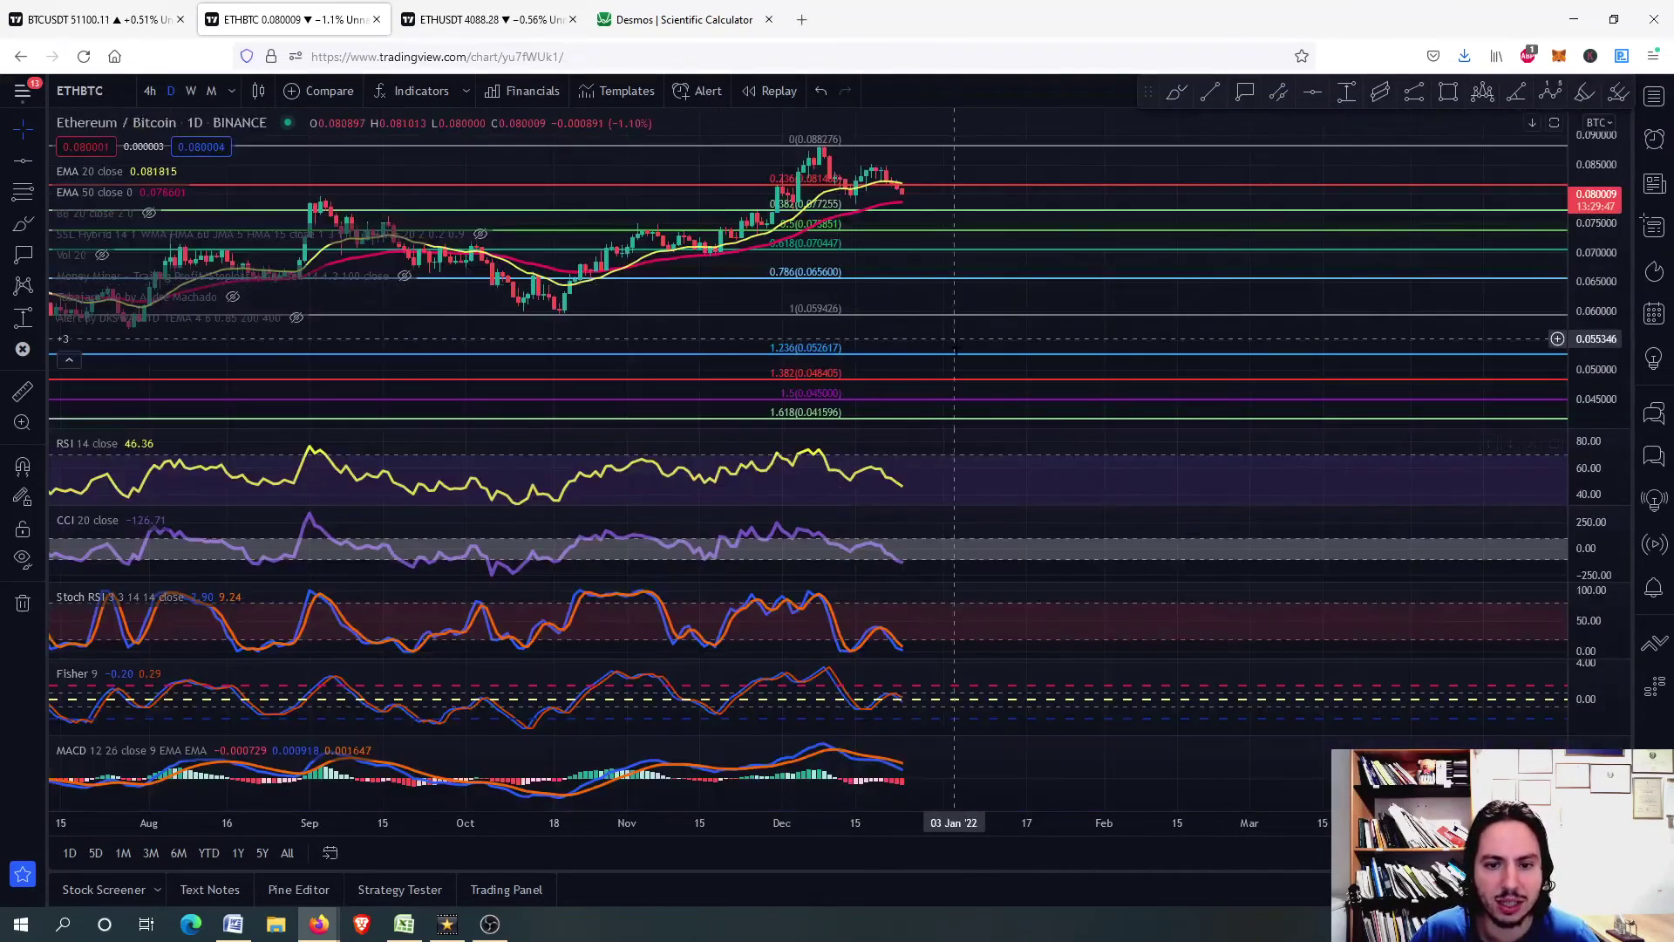
double_click(943, 196)
scroll(992, 317, "down", 3)
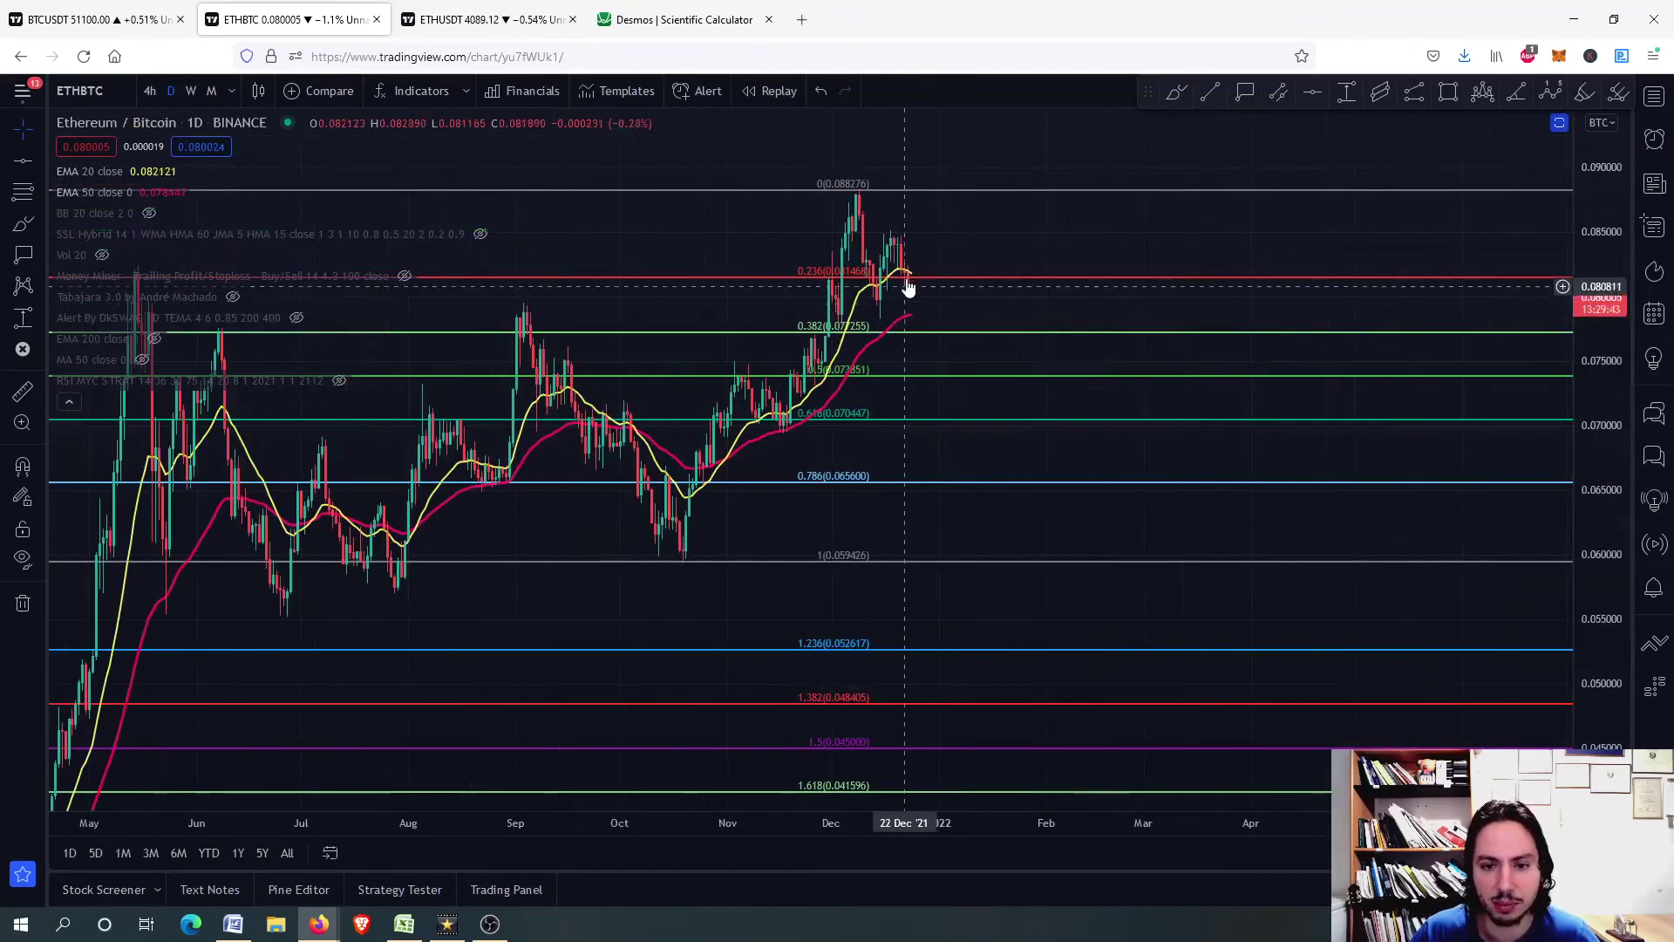
left_click_drag(991, 317, 941, 383)
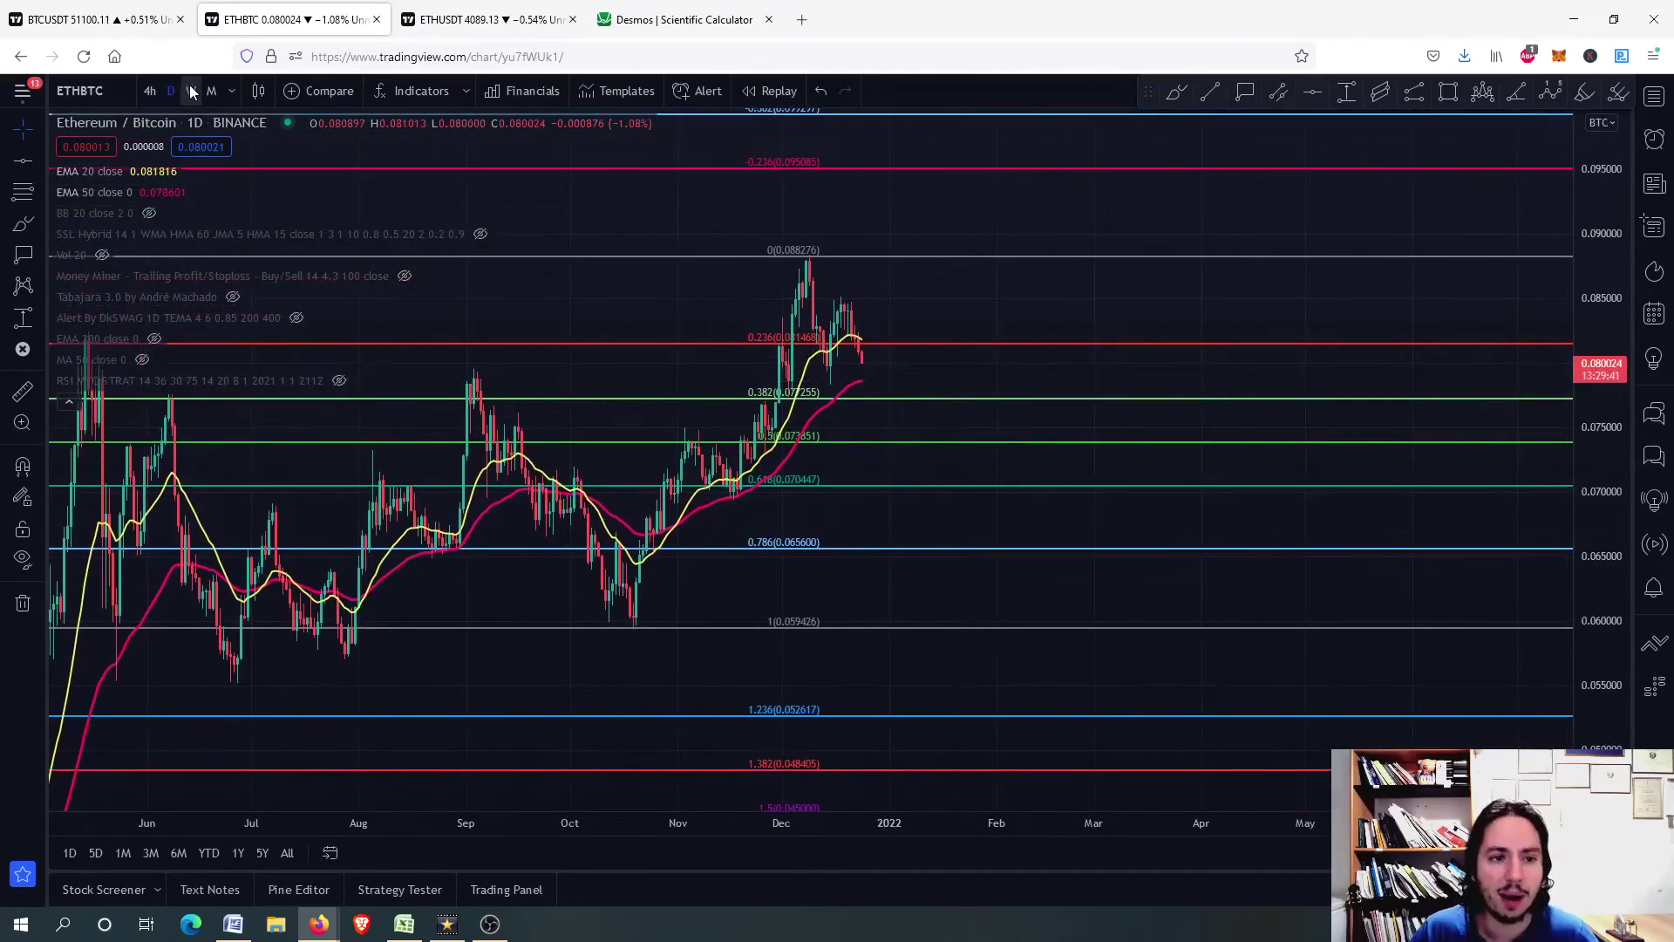
left_click(192, 91)
scroll(857, 353, "up", 3)
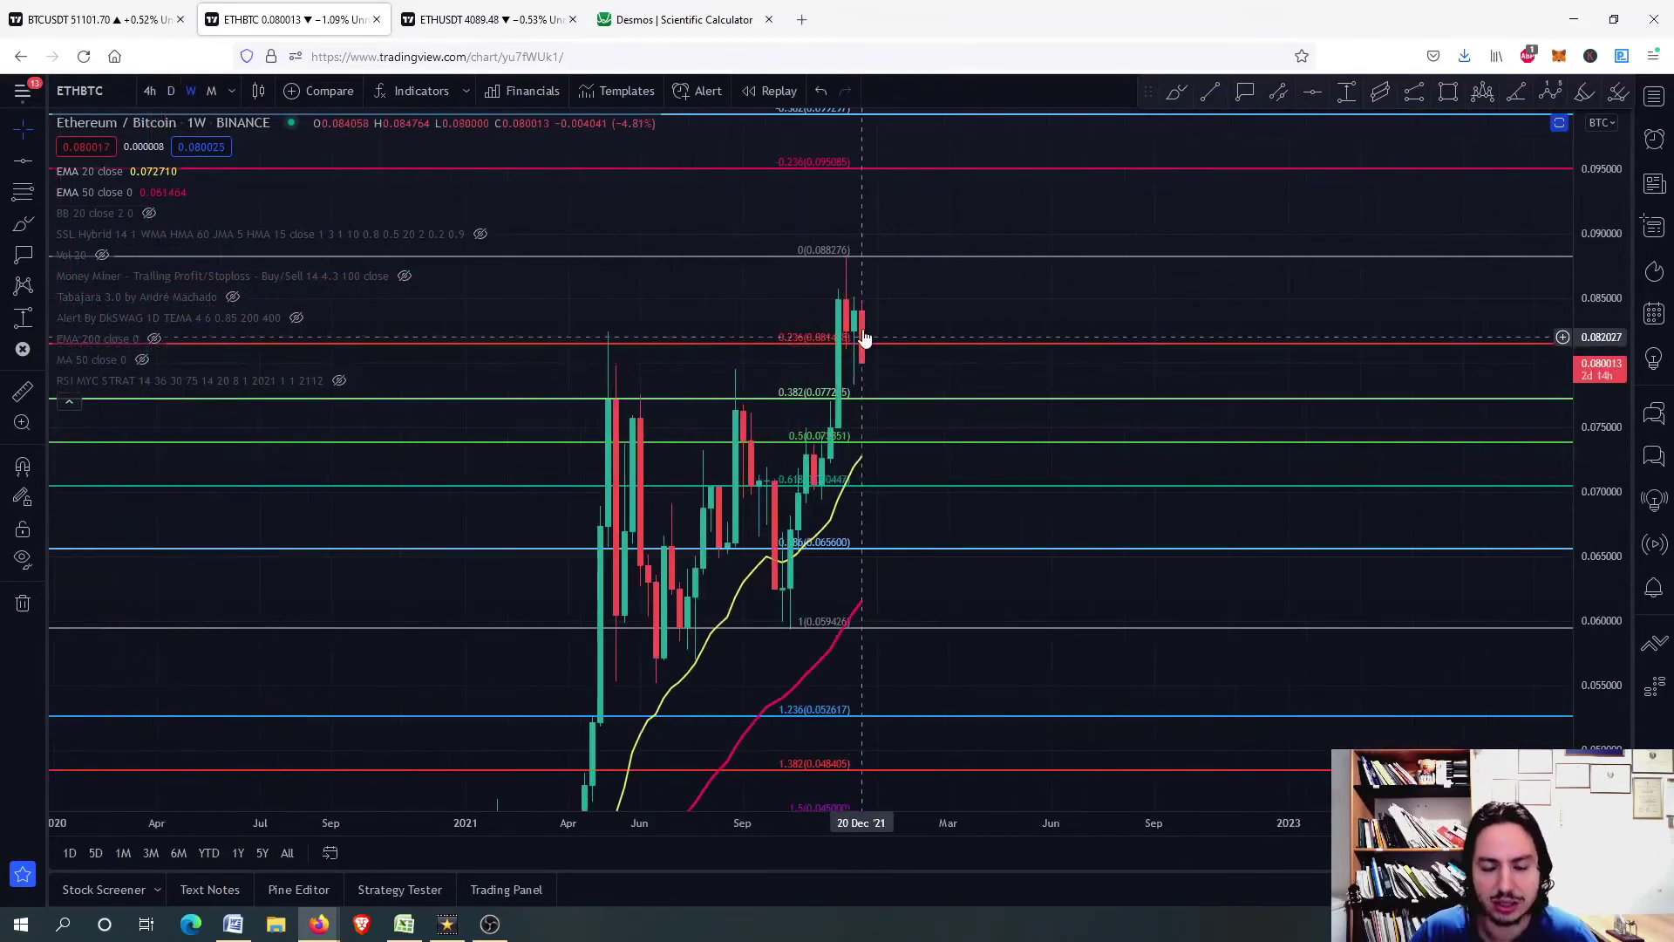
double_click(902, 399)
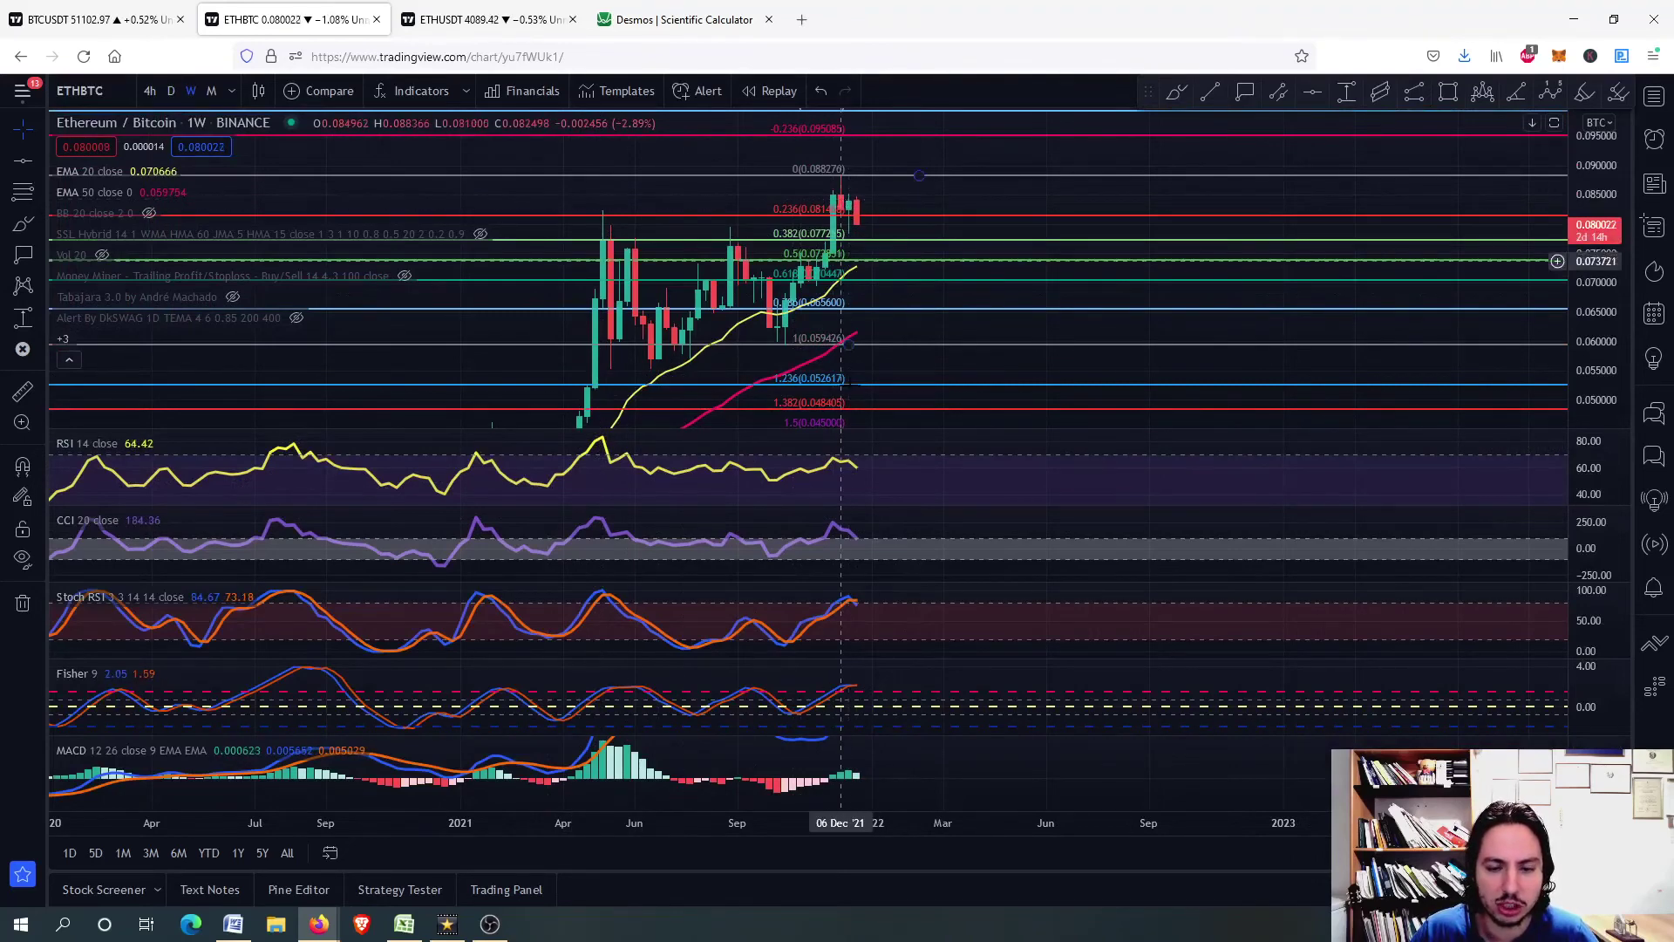
double_click(854, 493)
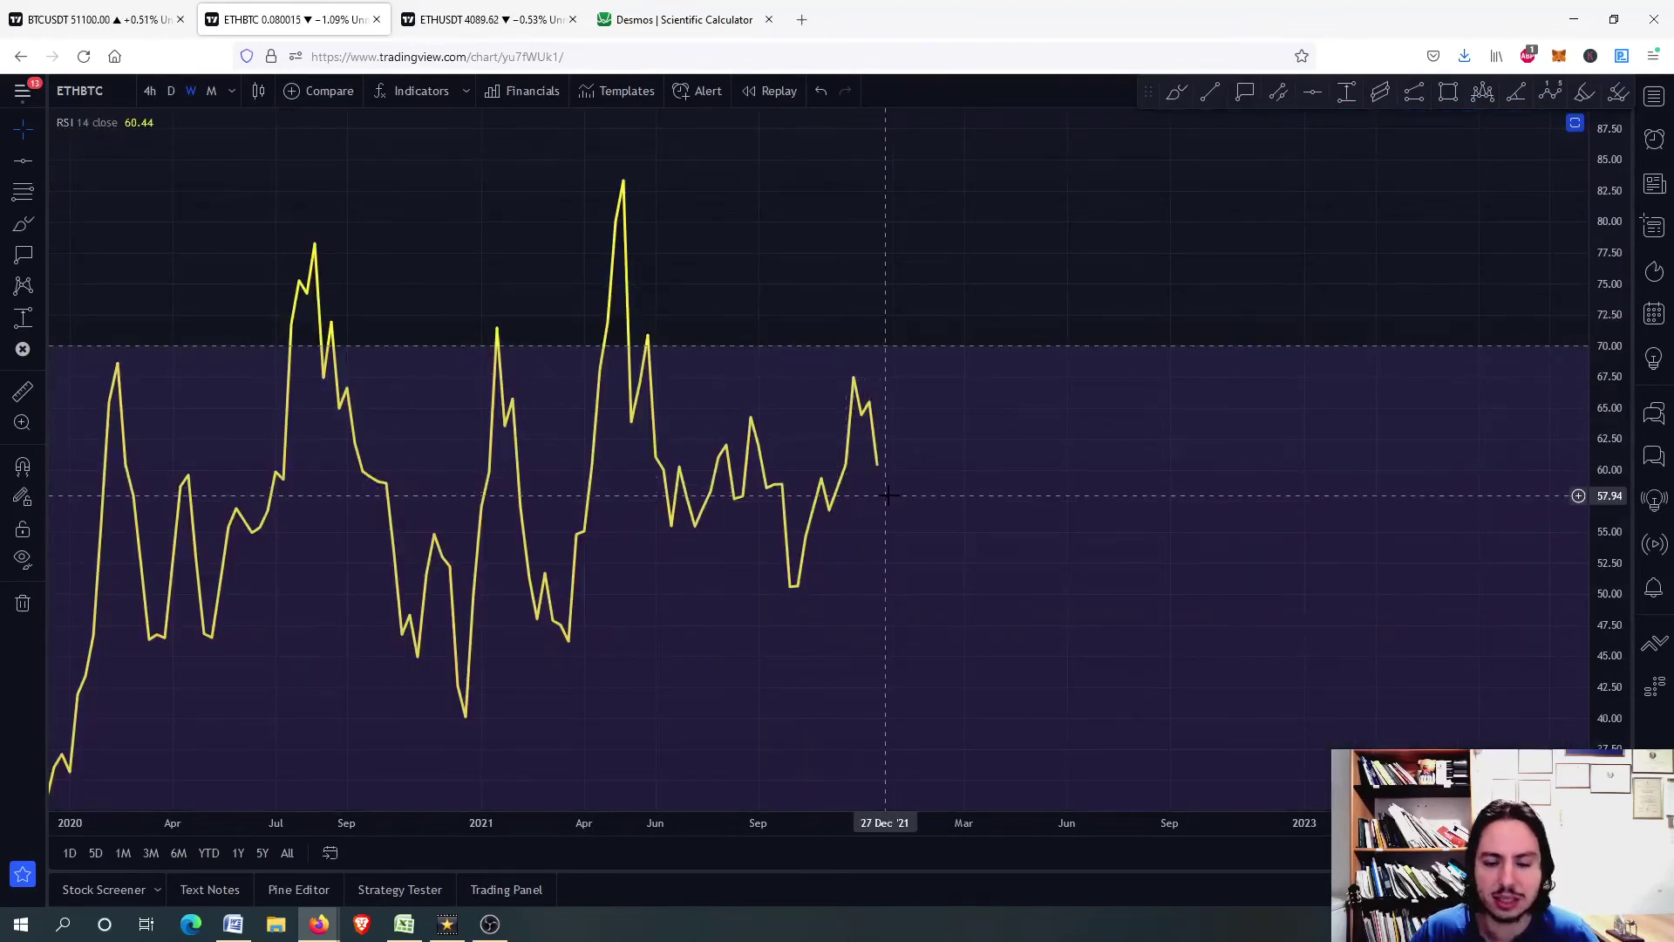
left_click(1176, 90)
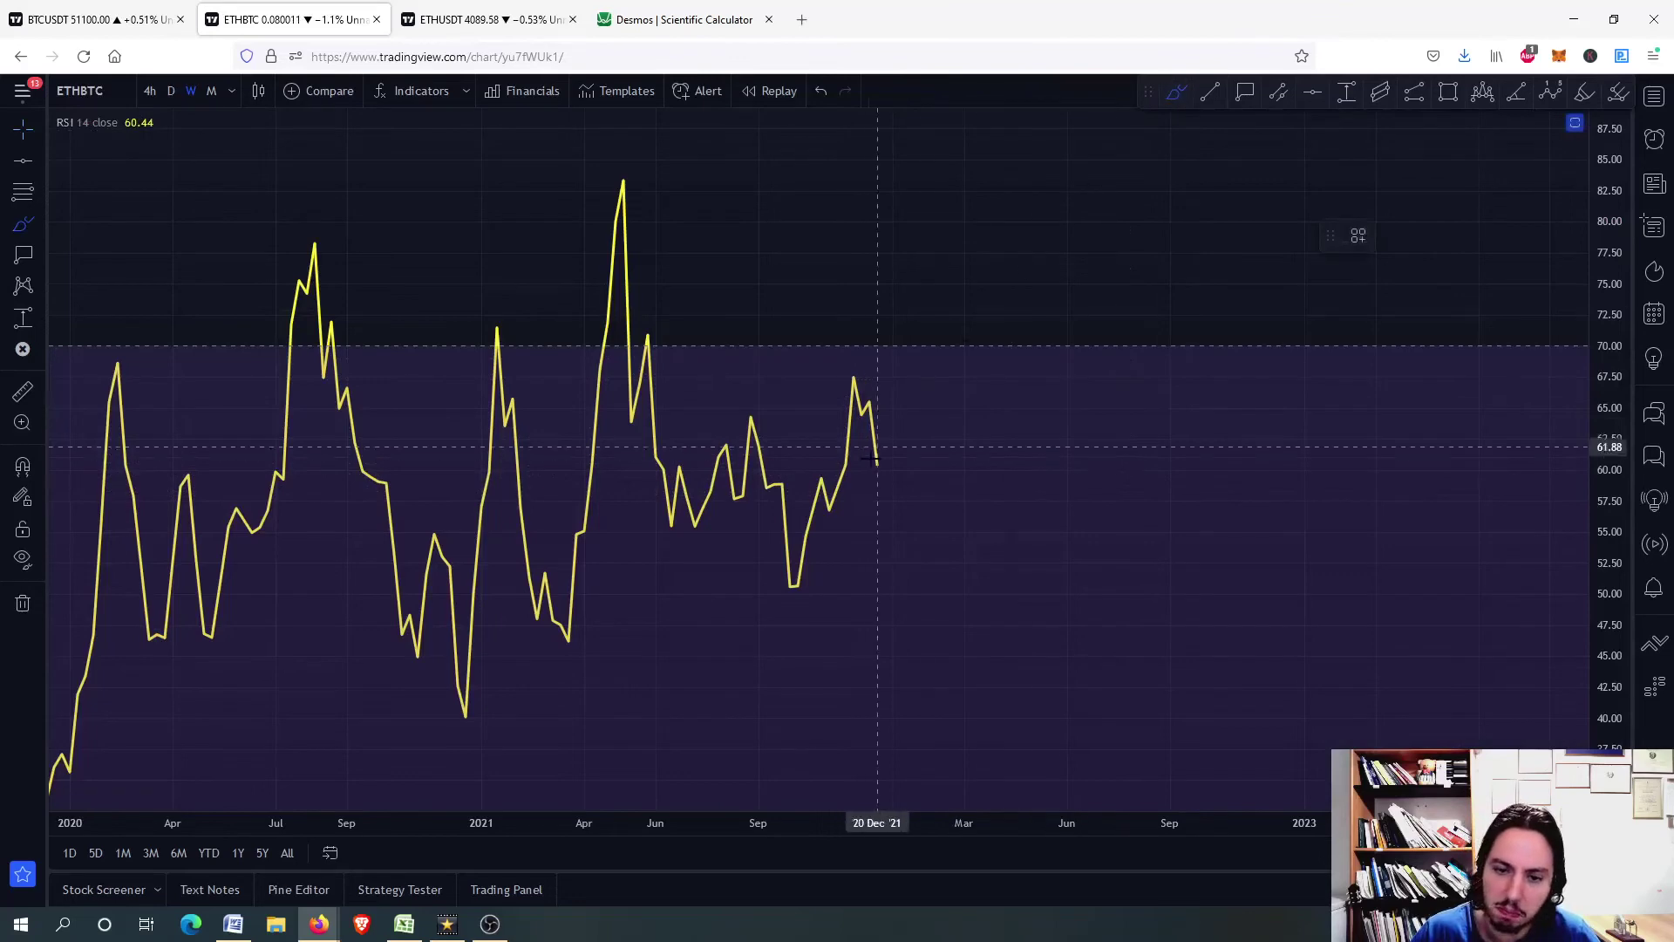
left_click_drag(879, 471, 933, 313)
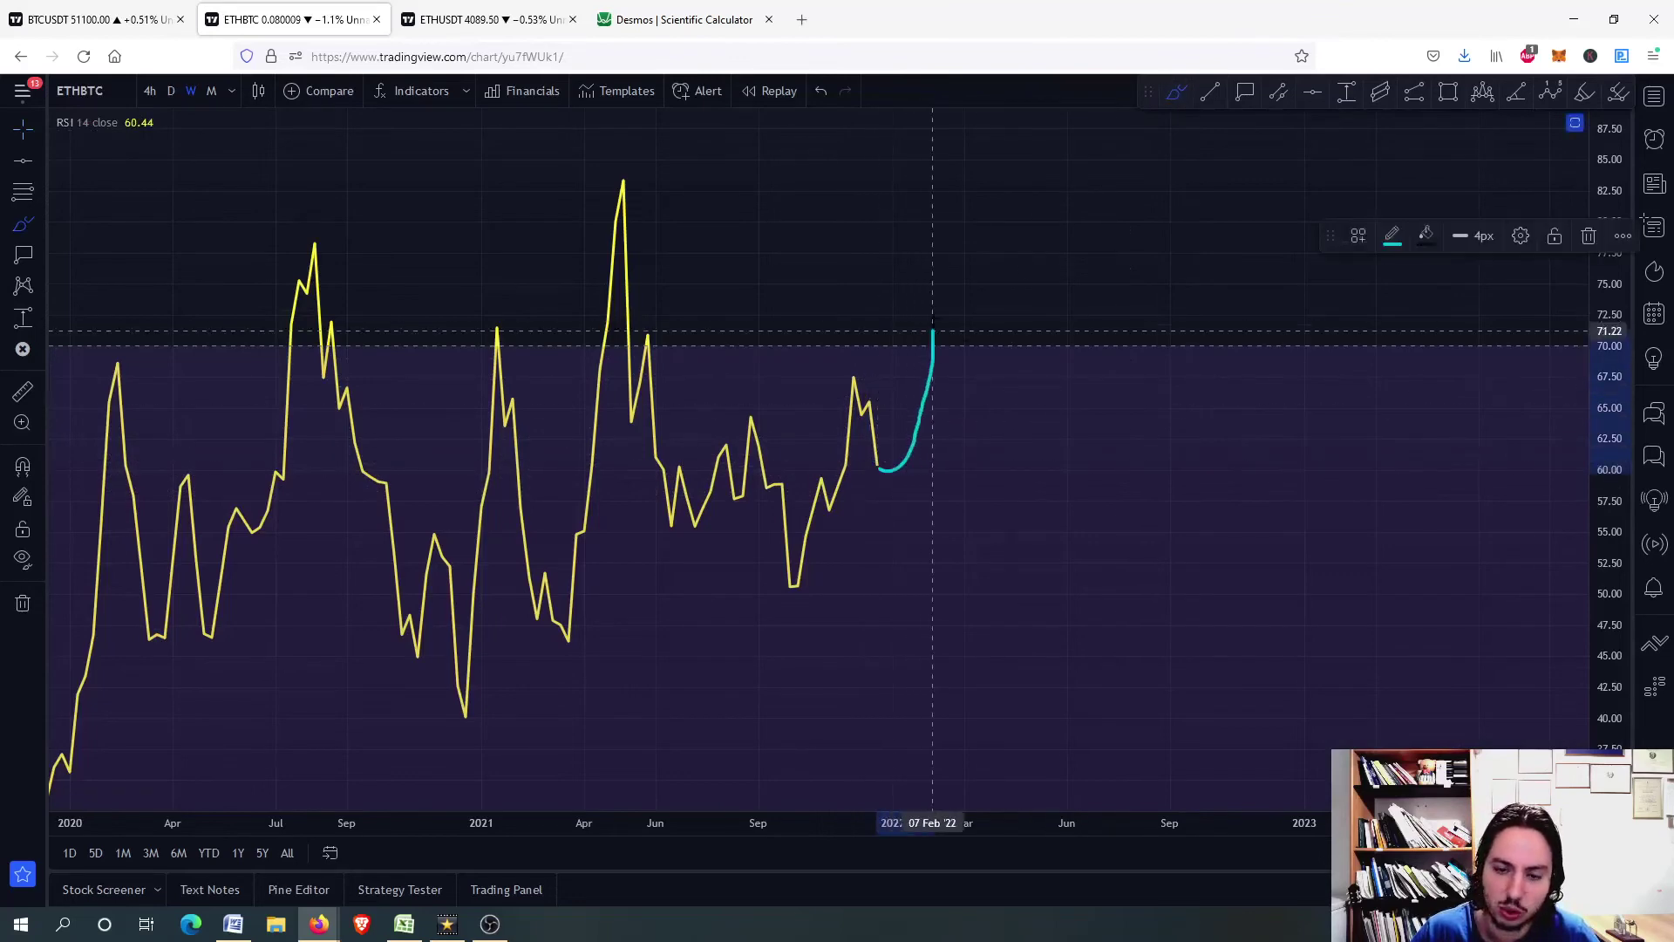
key("ctrl+z")
double_click(923, 414)
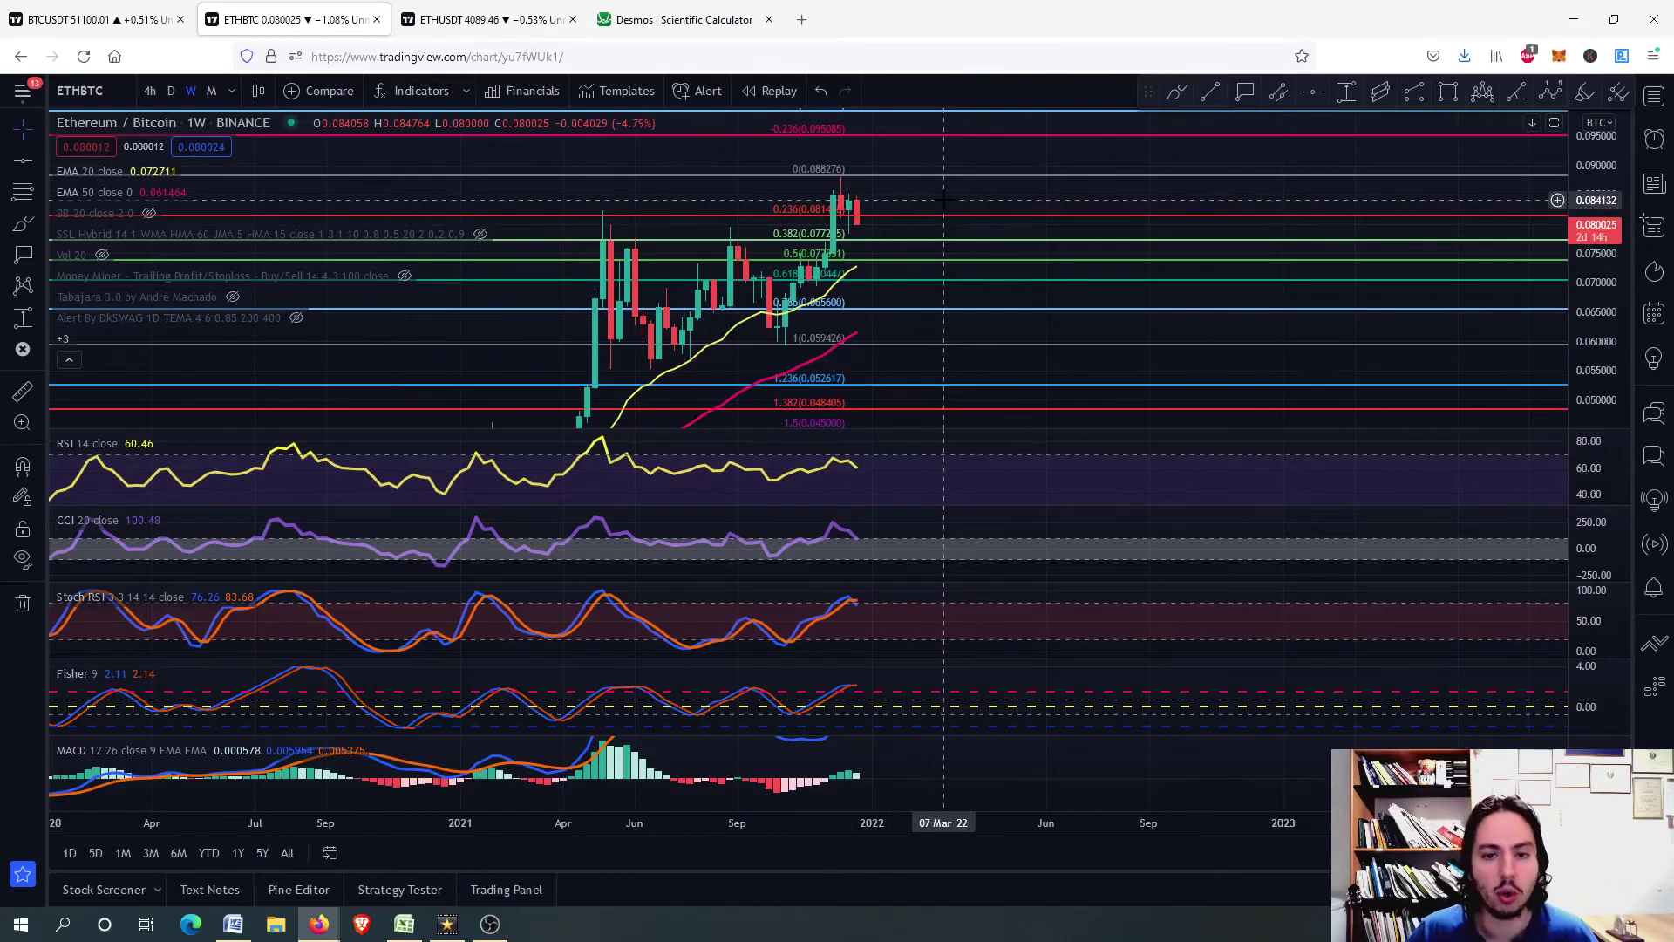
double_click(943, 200)
scroll(883, 435, "down", 5)
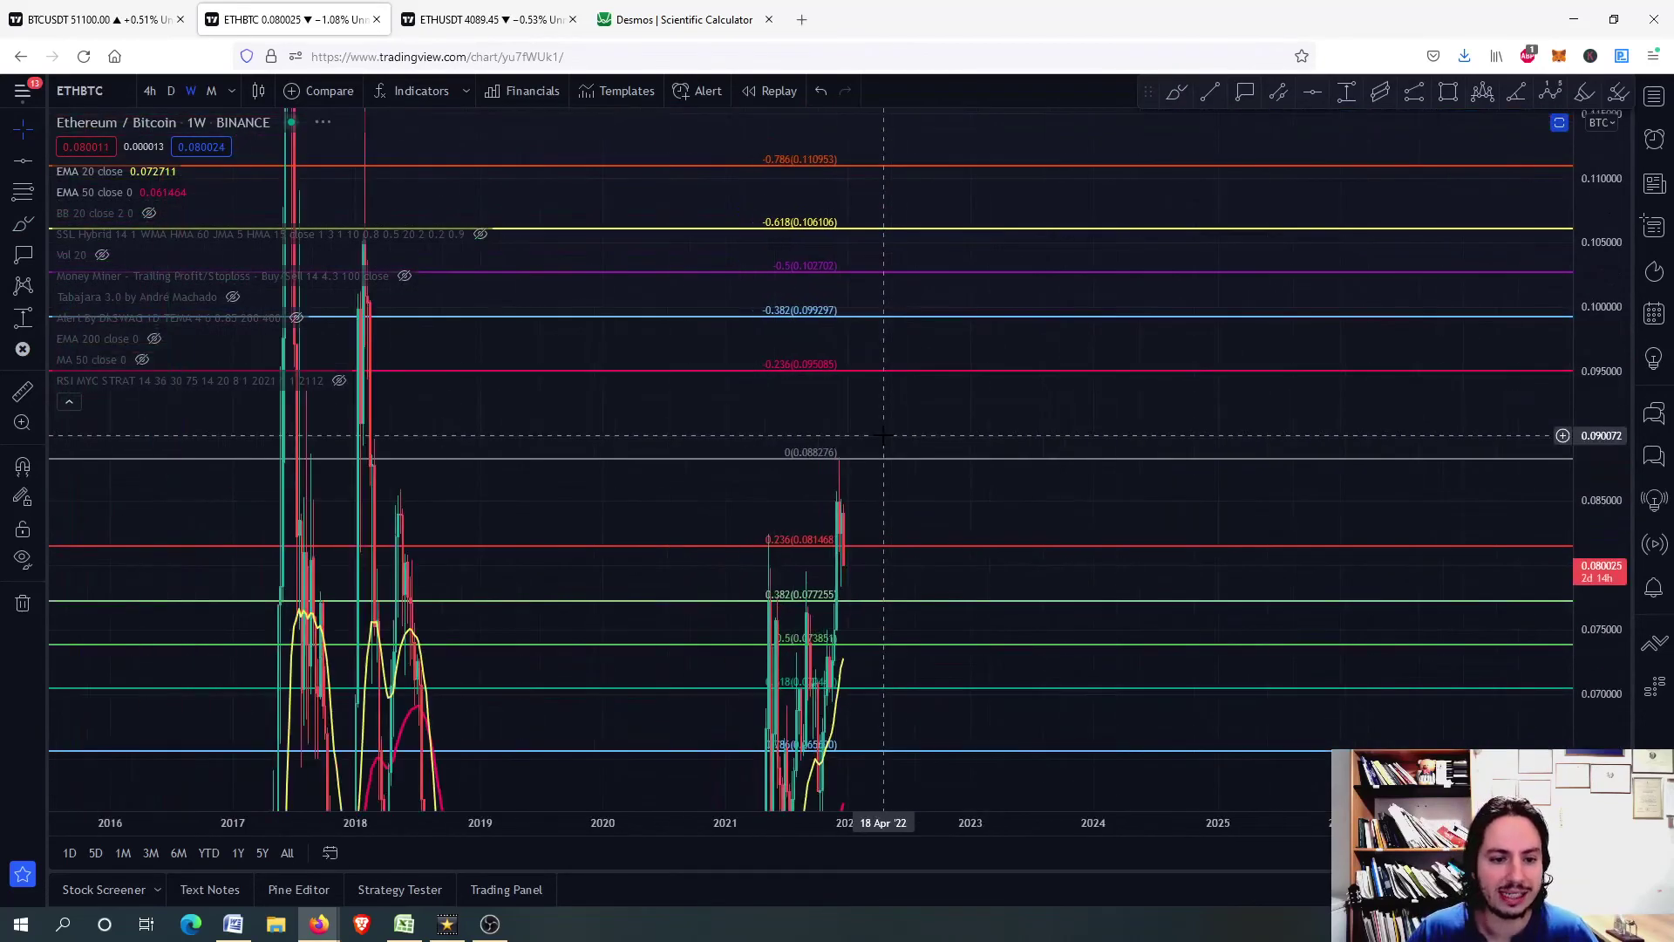
double_click(911, 454)
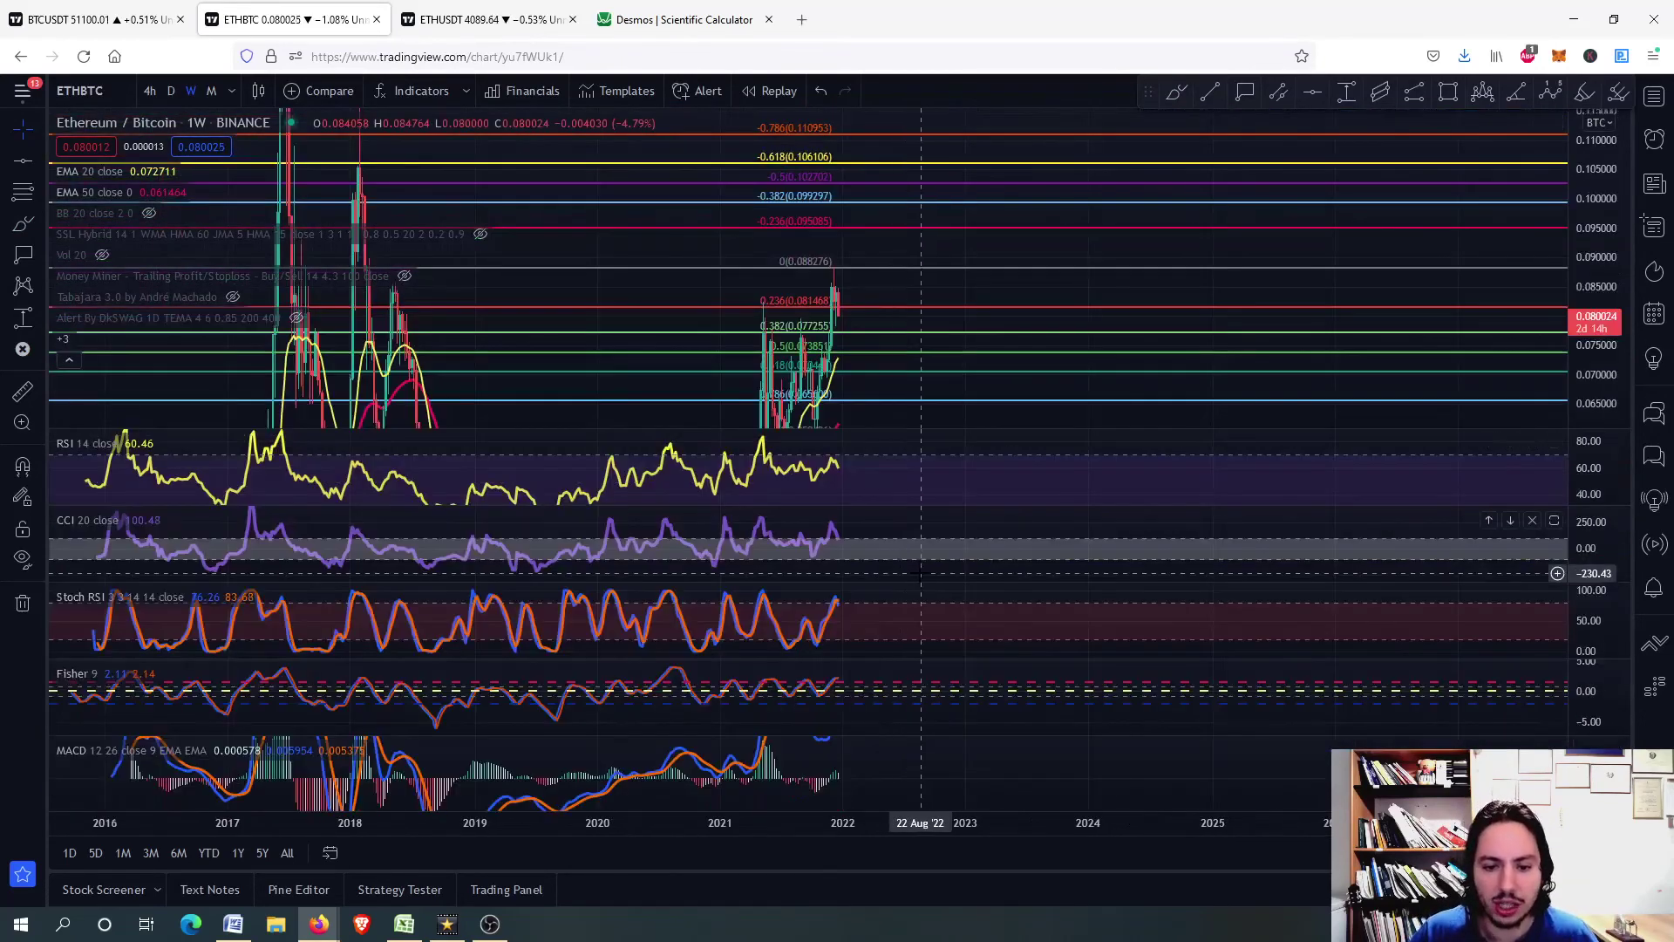
left_click(171, 91)
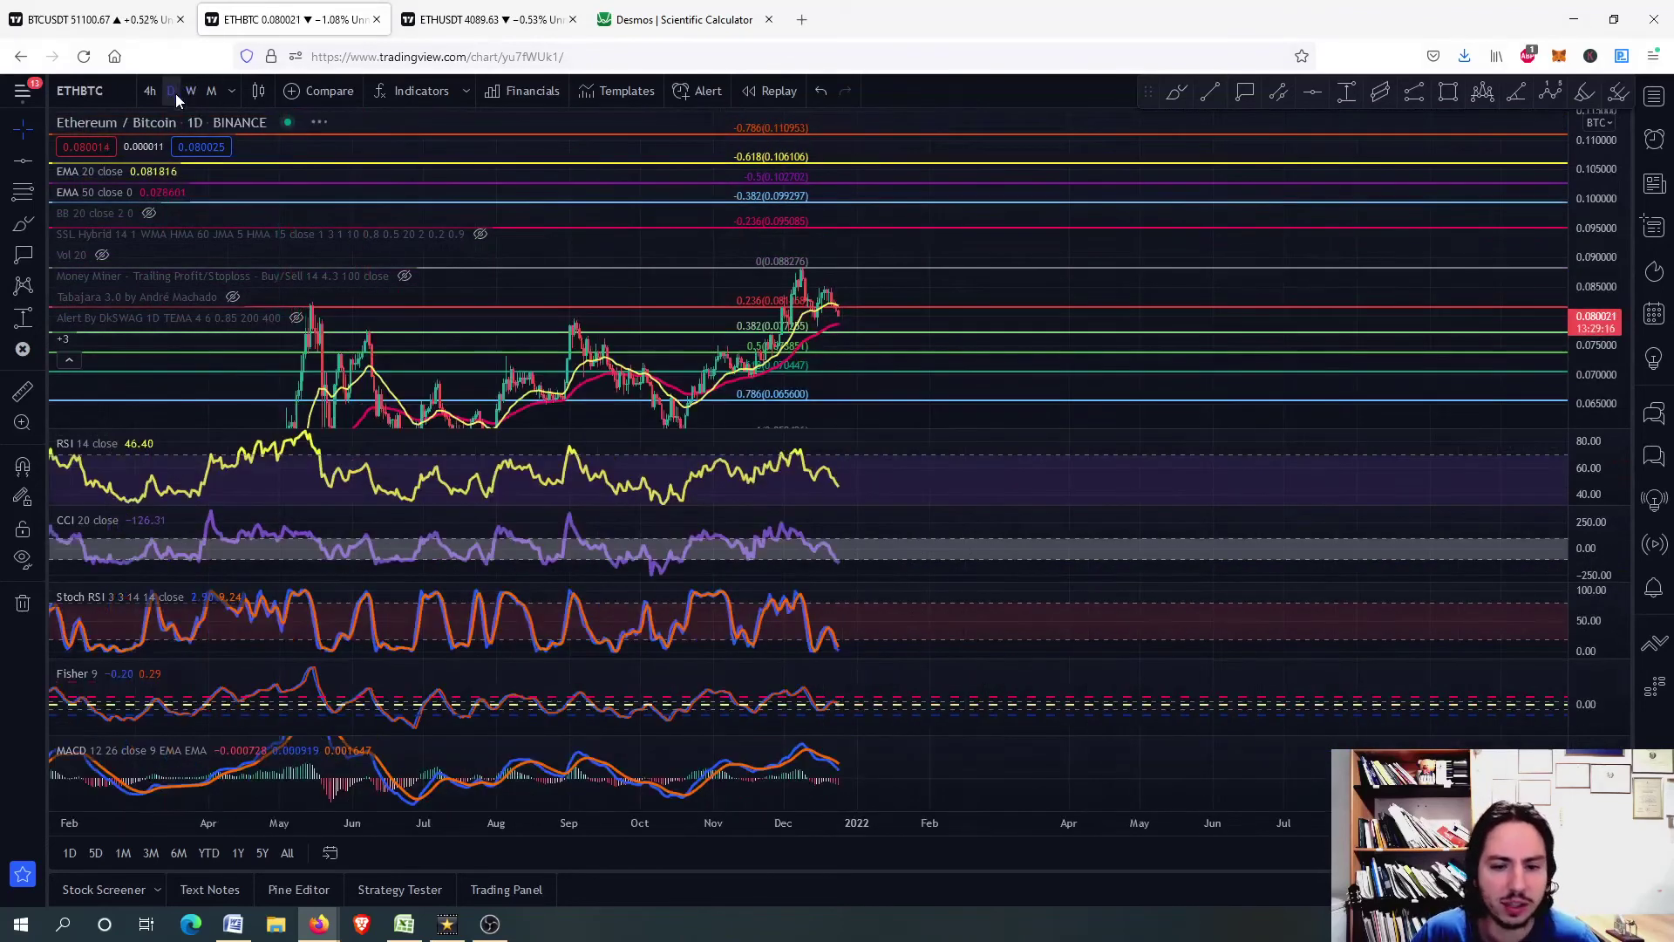
double_click(902, 344)
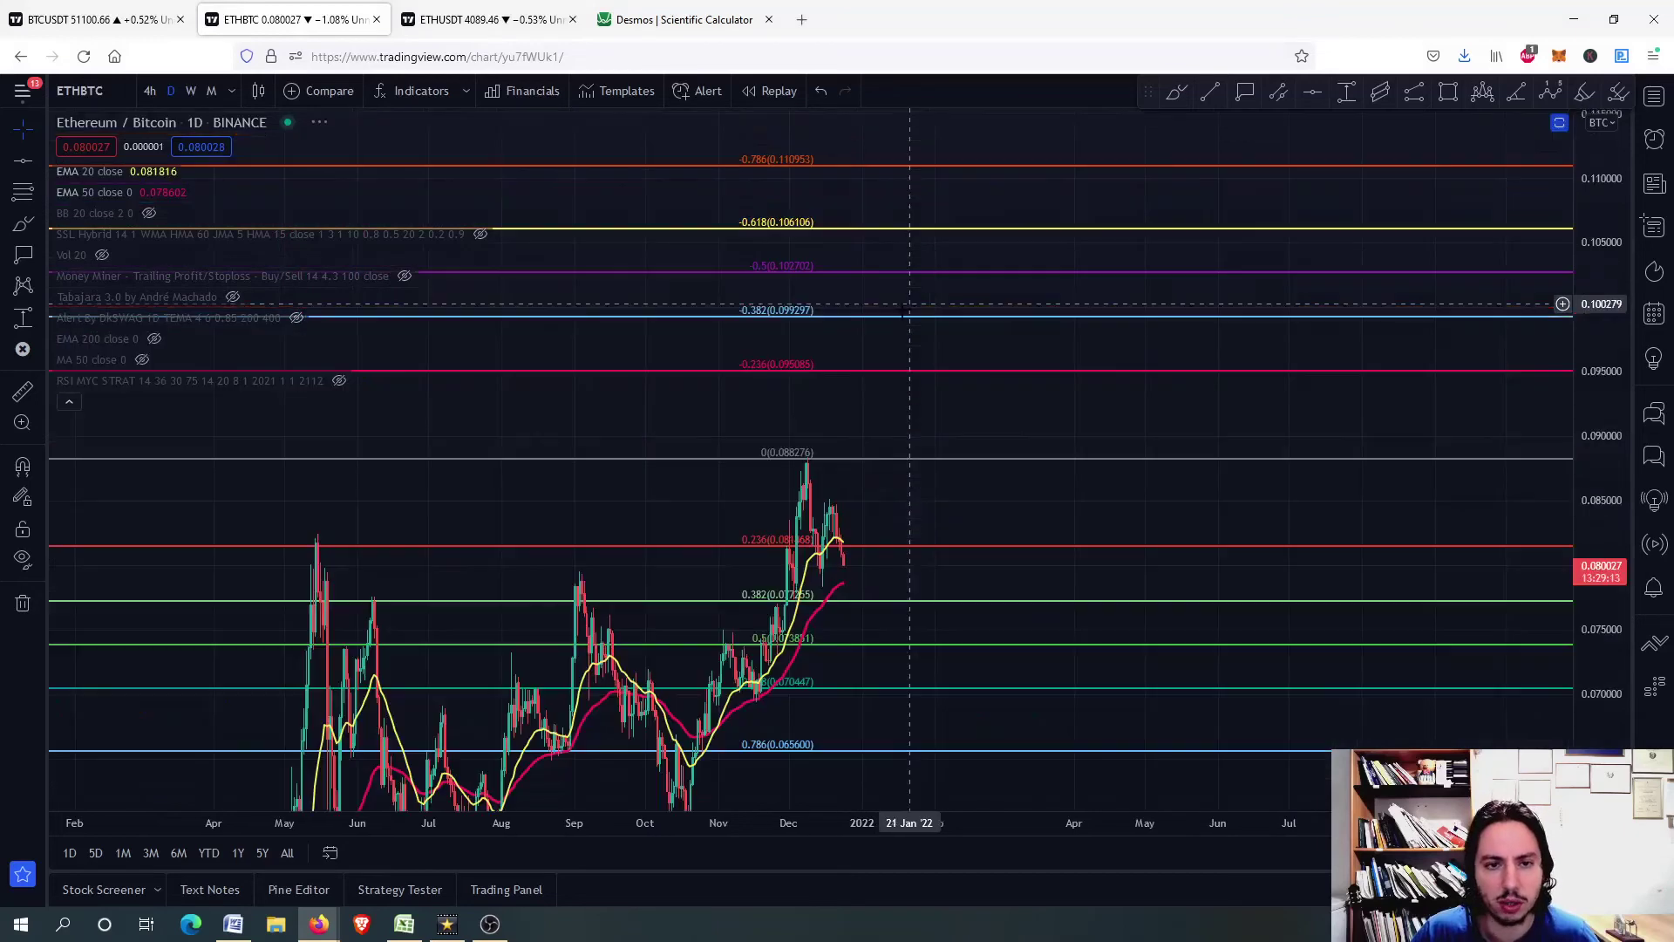
scroll(756, 270, "up", 3)
left_click(457, 19)
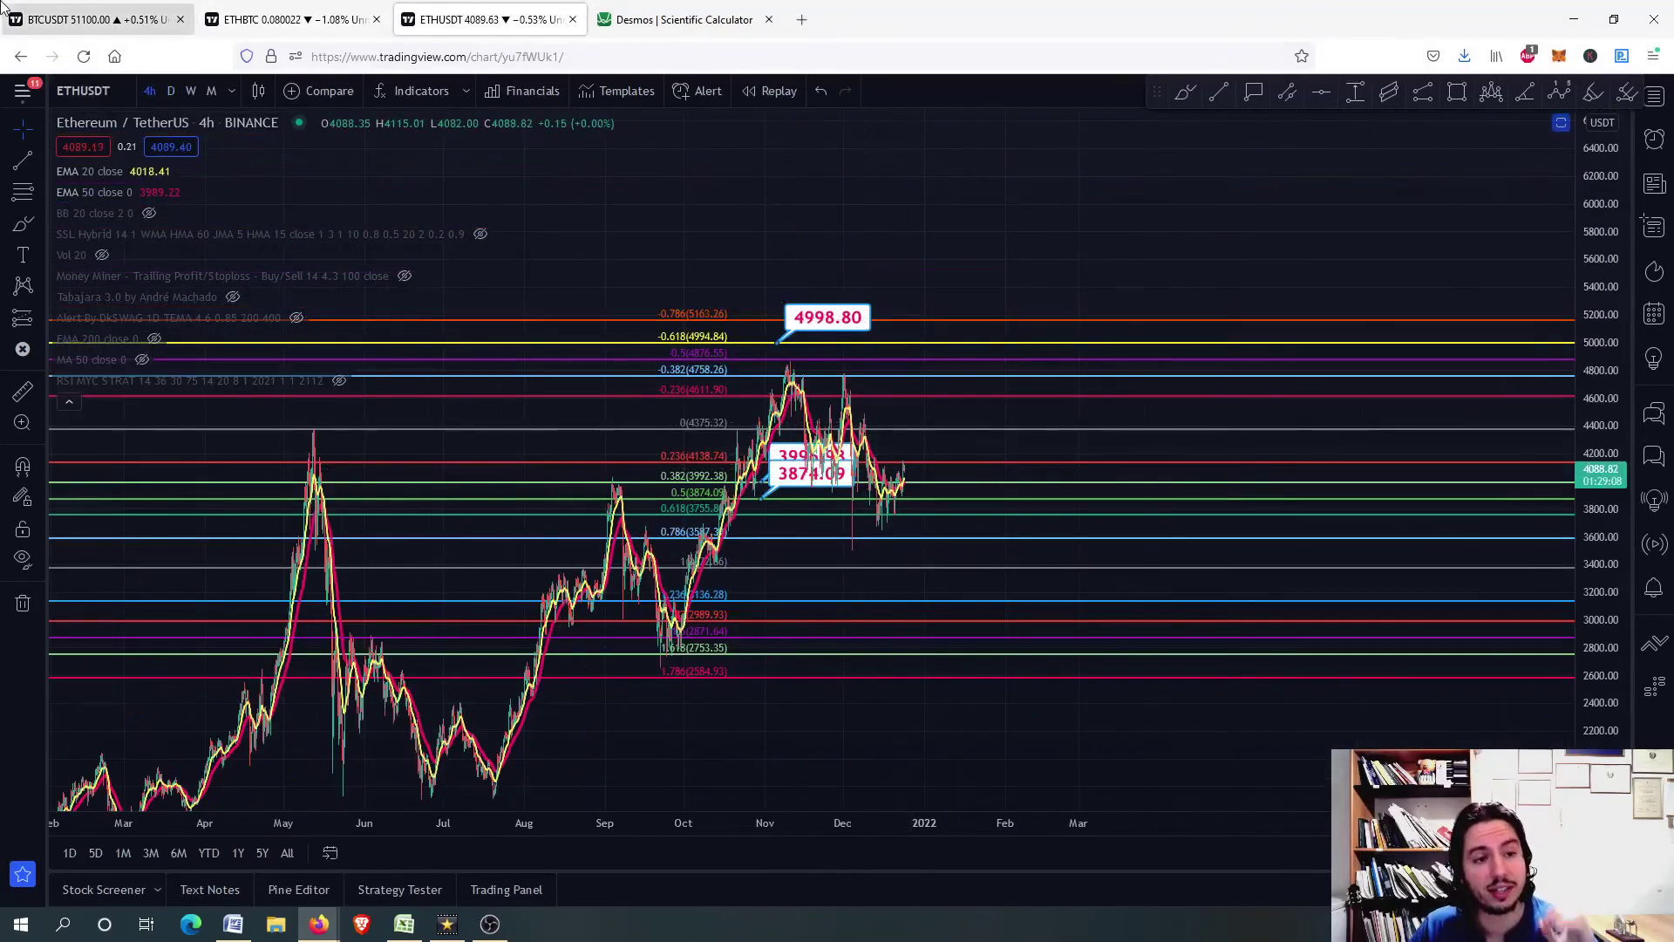
Step: Open the BTC/USDT 4h chart and pan to the late-December candles near 51100
left_click(96, 19)
scroll(851, 314, "down", 3)
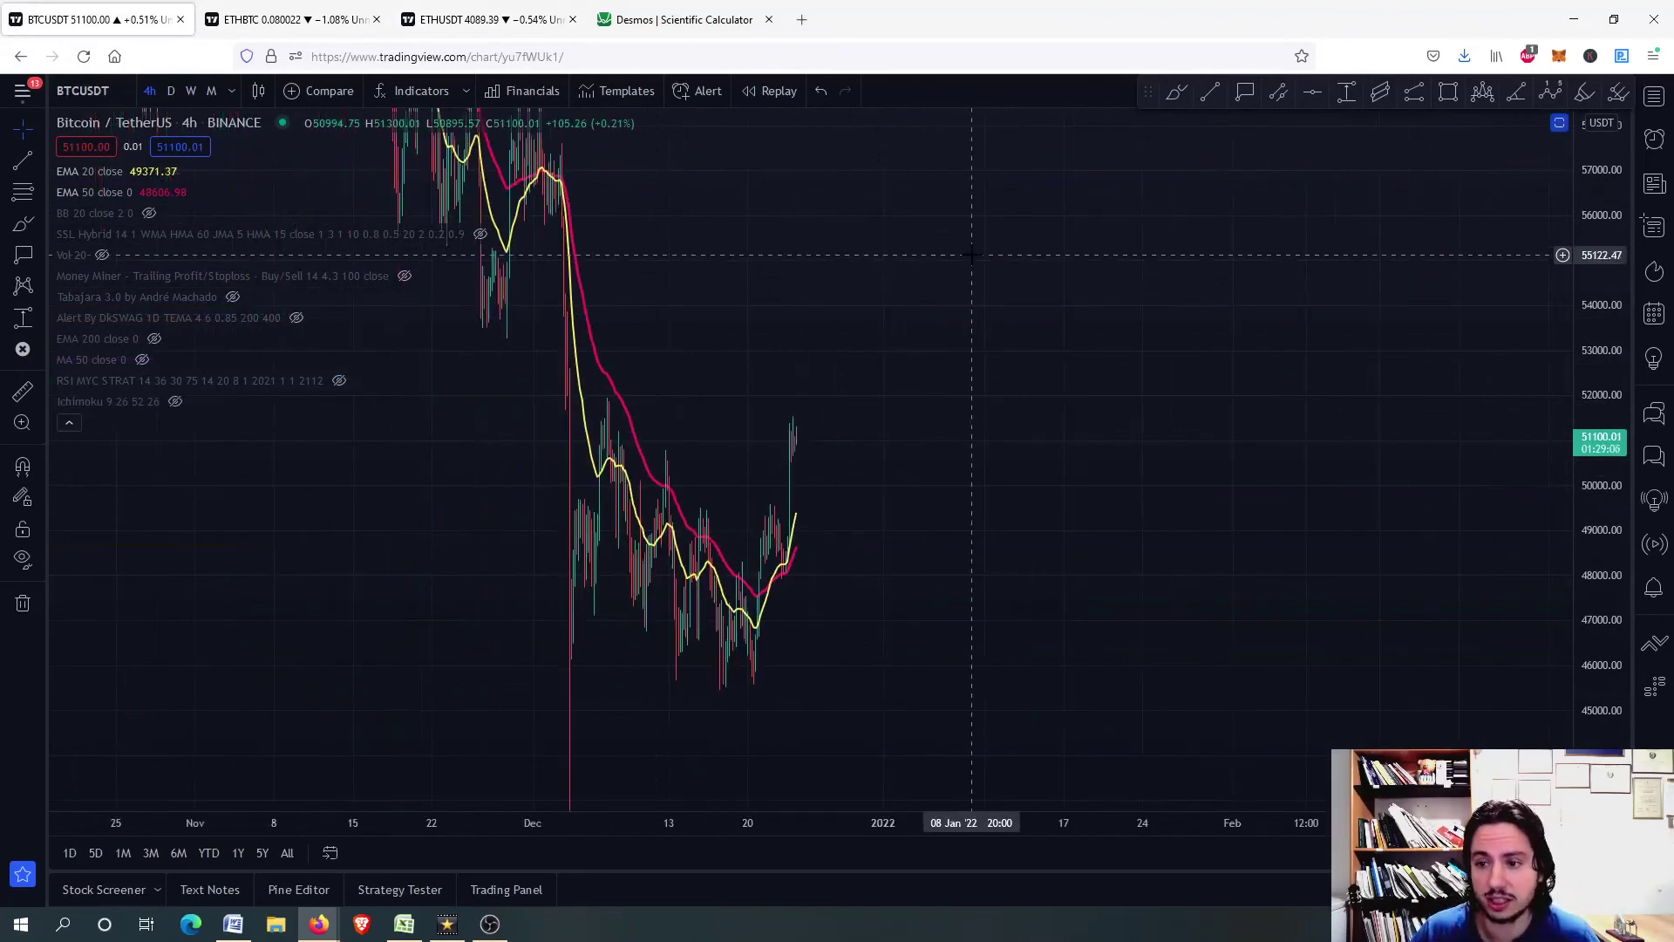
left_click_drag(943, 341, 984, 393)
scroll(984, 393, "down", 3)
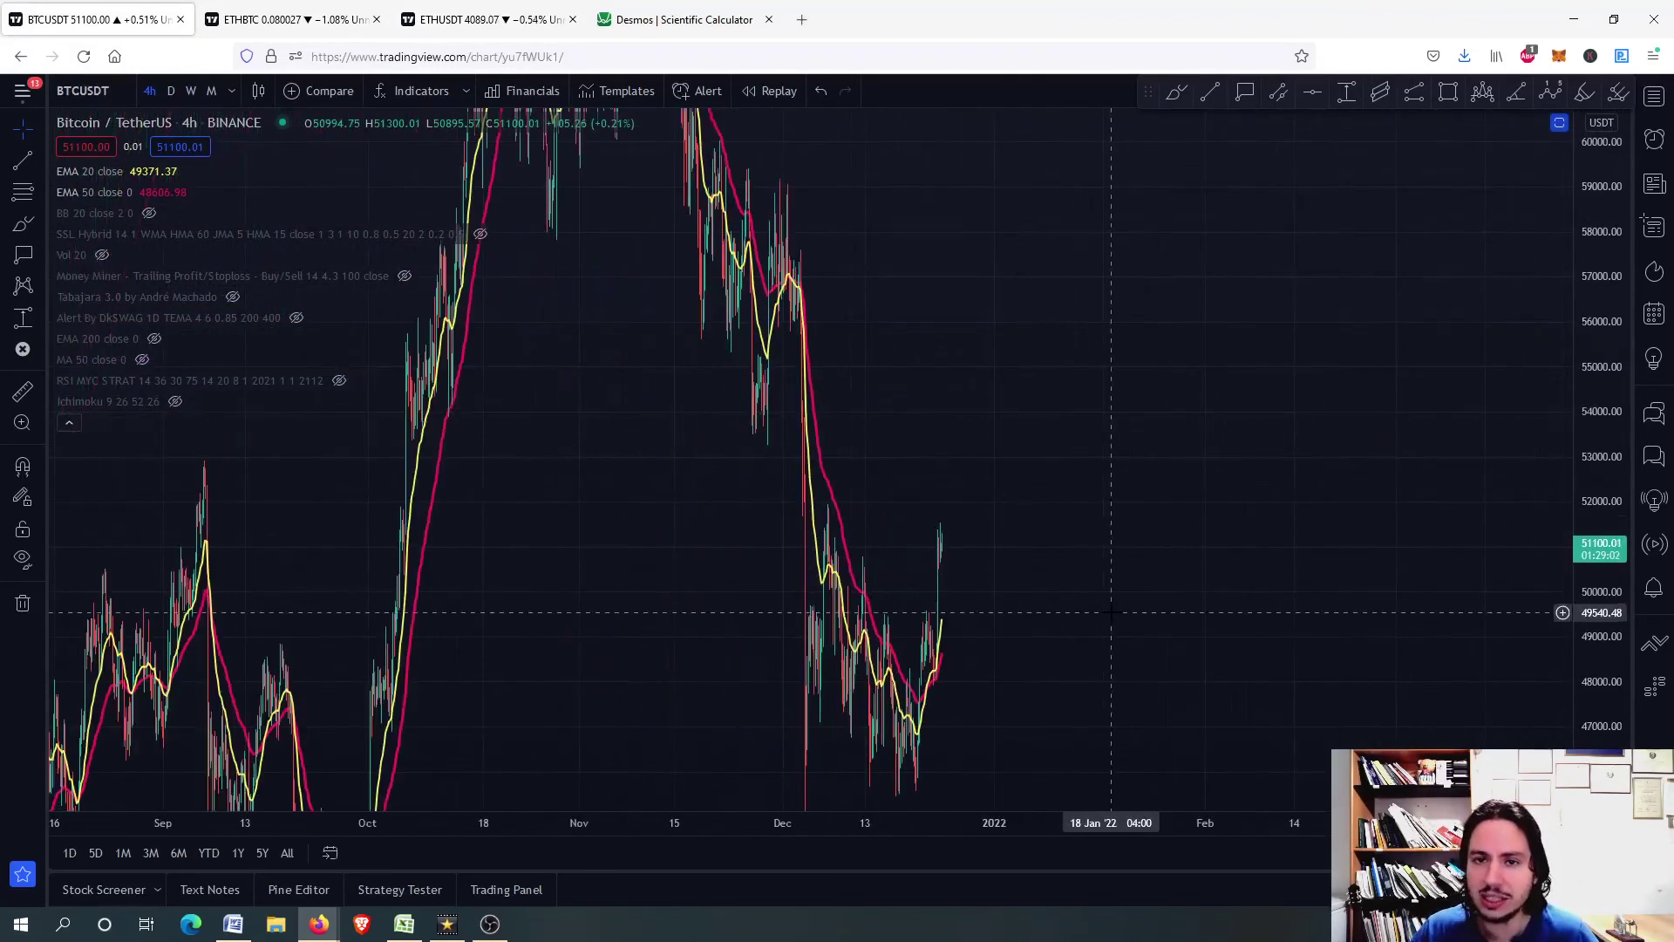
scroll(977, 602, "up", 5)
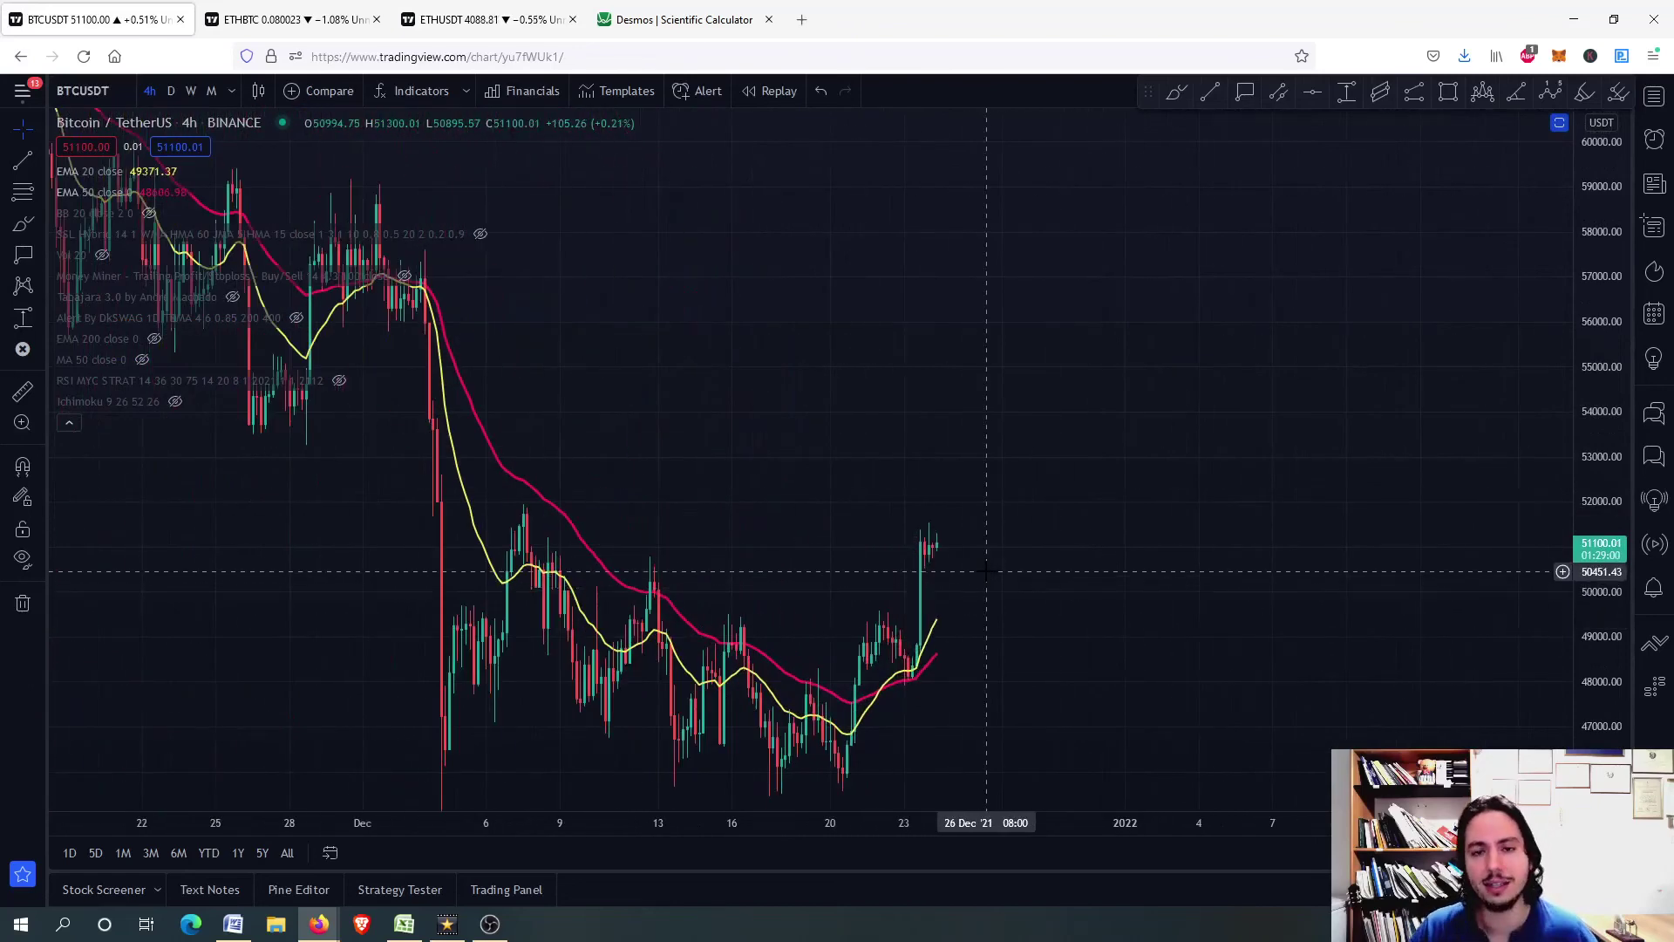